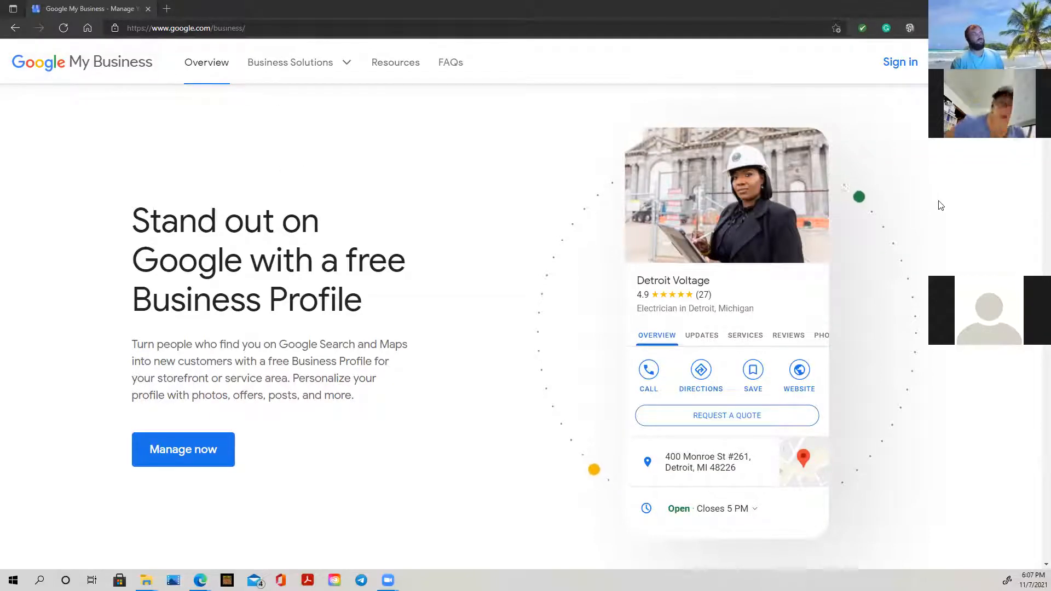
Copy the web address of the Google My Business overview page.
{"action": "left_click", "coordinate": [226, 32]}
{"action": "right_click", "coordinate": [225, 32]}
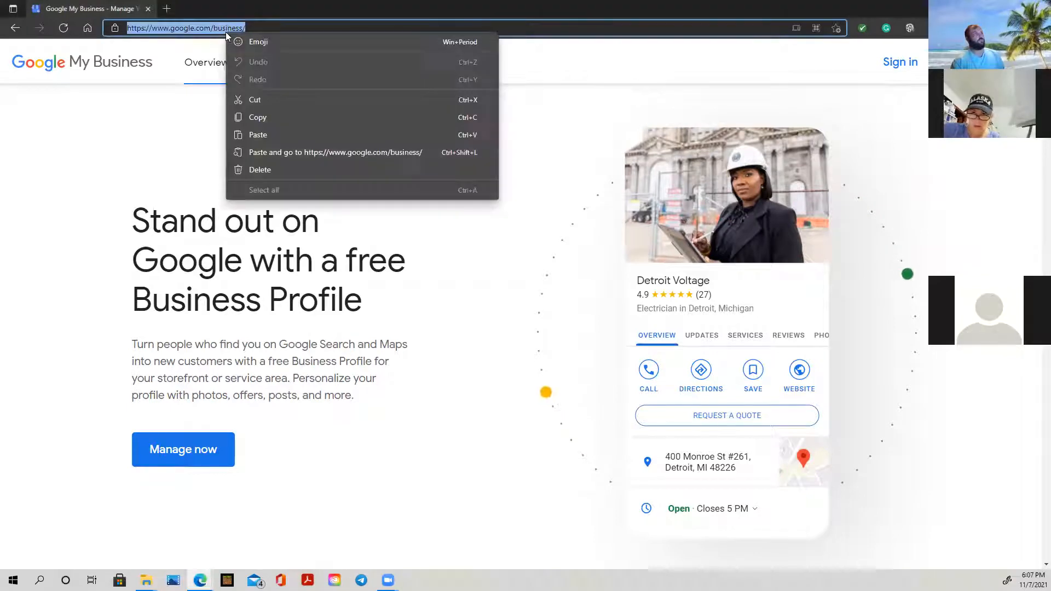
{"action": "left_click", "coordinate": [288, 122]}
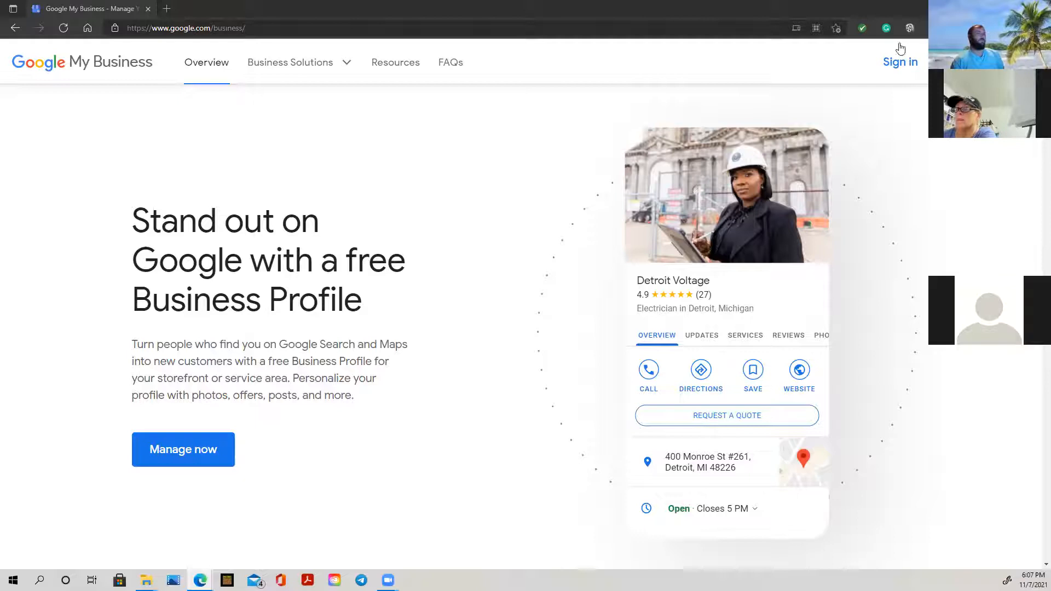
Sign in to Google My Business and switch to the last Google account in the account list.
{"action": "left_click", "coordinate": [902, 64]}
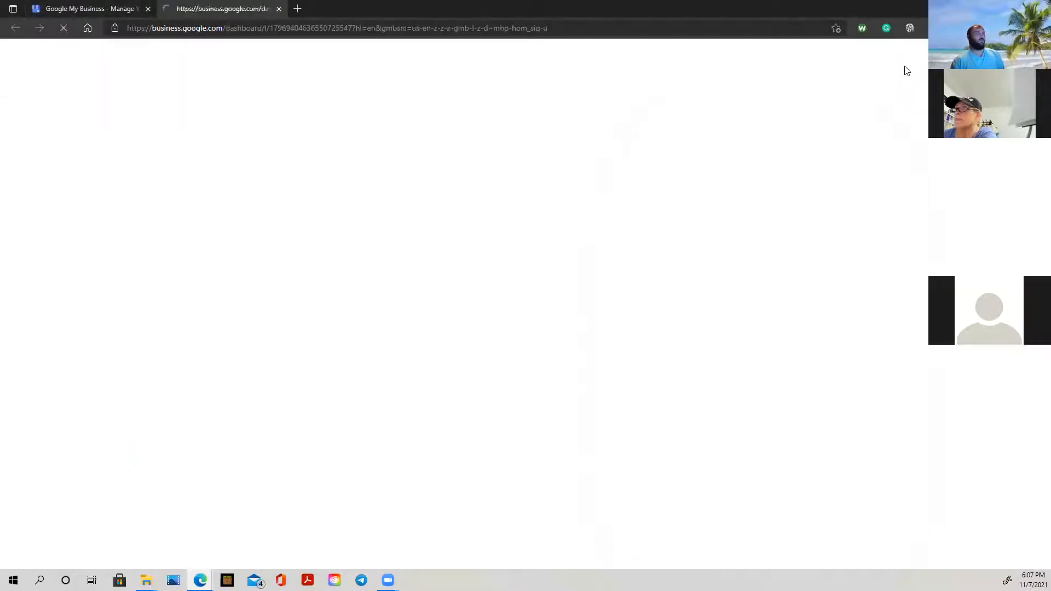
{"action": "left_click", "coordinate": [1025, 61]}
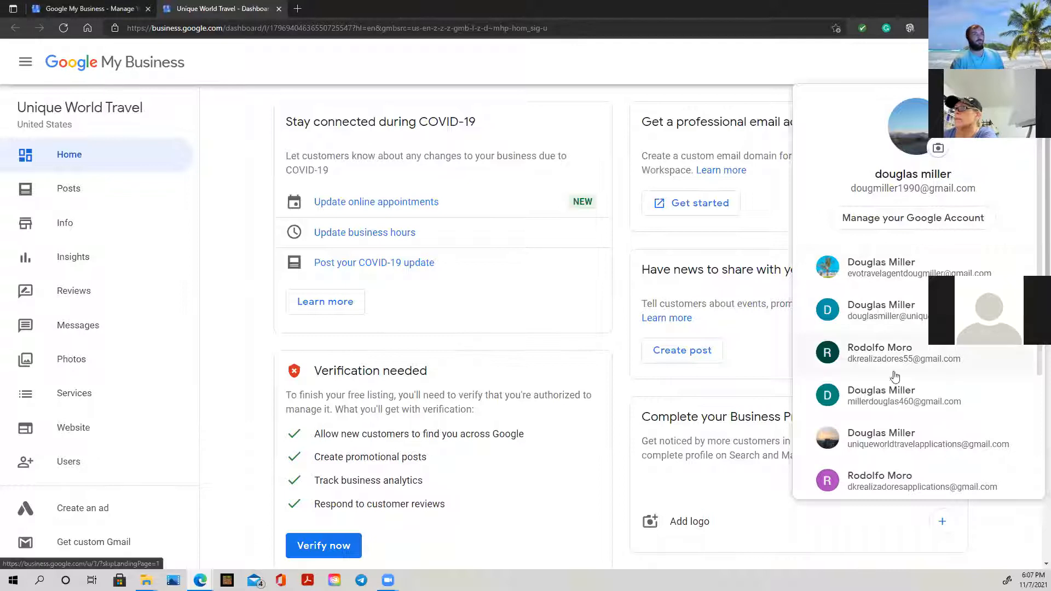
{"action": "scroll", "coordinate": [893, 377], "scroll_direction": "down", "scroll_amount": 1}
{"action": "scroll", "coordinate": [893, 376], "scroll_direction": "down", "scroll_amount": 1}
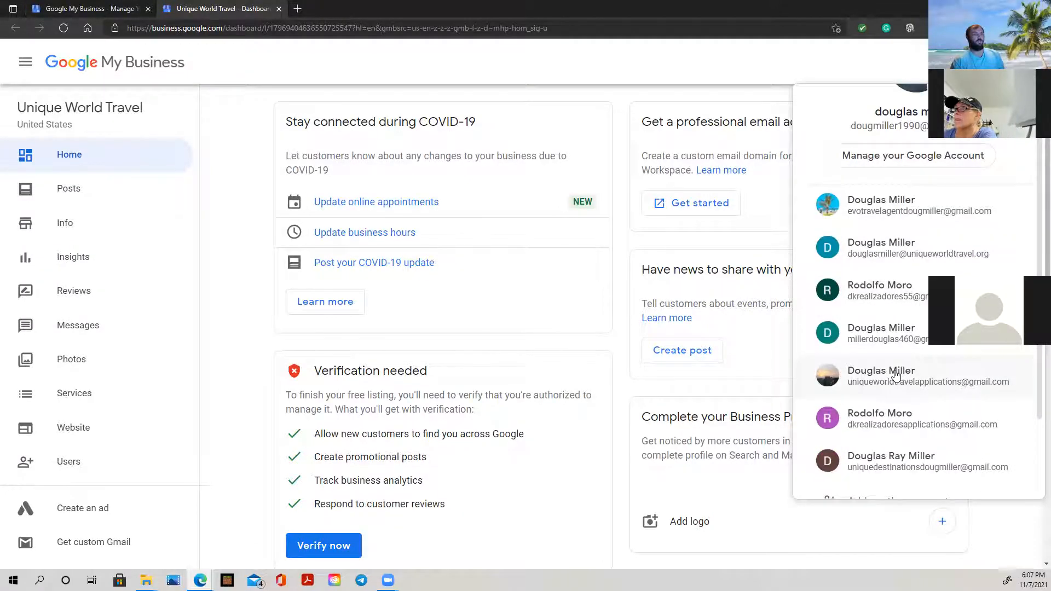
{"action": "scroll", "coordinate": [896, 375], "scroll_direction": "down", "scroll_amount": 2}
{"action": "scroll", "coordinate": [1010, 425], "scroll_direction": "up", "scroll_amount": 2}
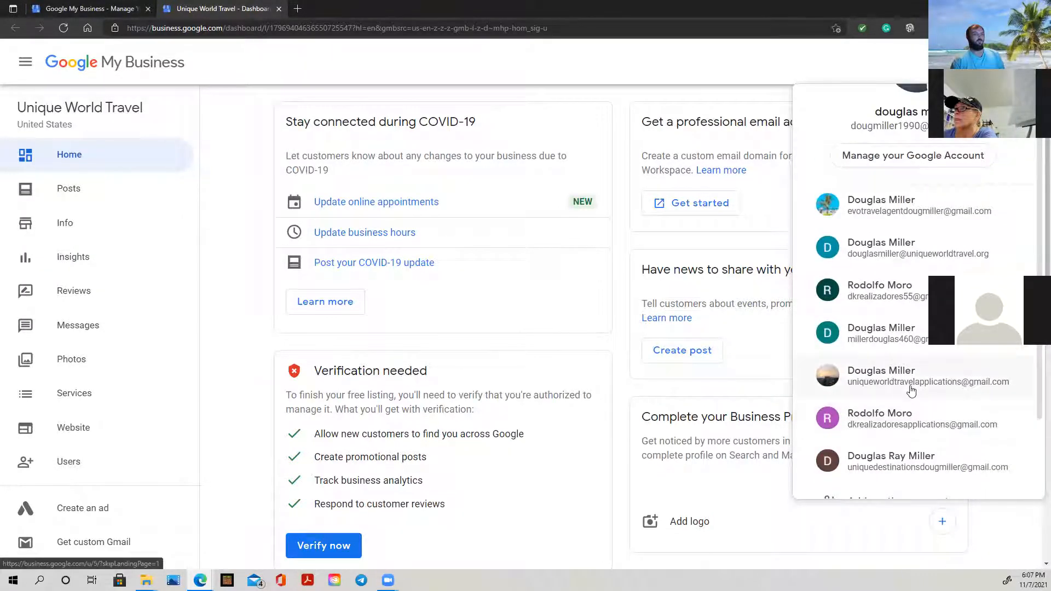
{"action": "scroll", "coordinate": [881, 353], "scroll_direction": "up", "scroll_amount": 2}
{"action": "scroll", "coordinate": [881, 353], "scroll_direction": "down", "scroll_amount": 3}
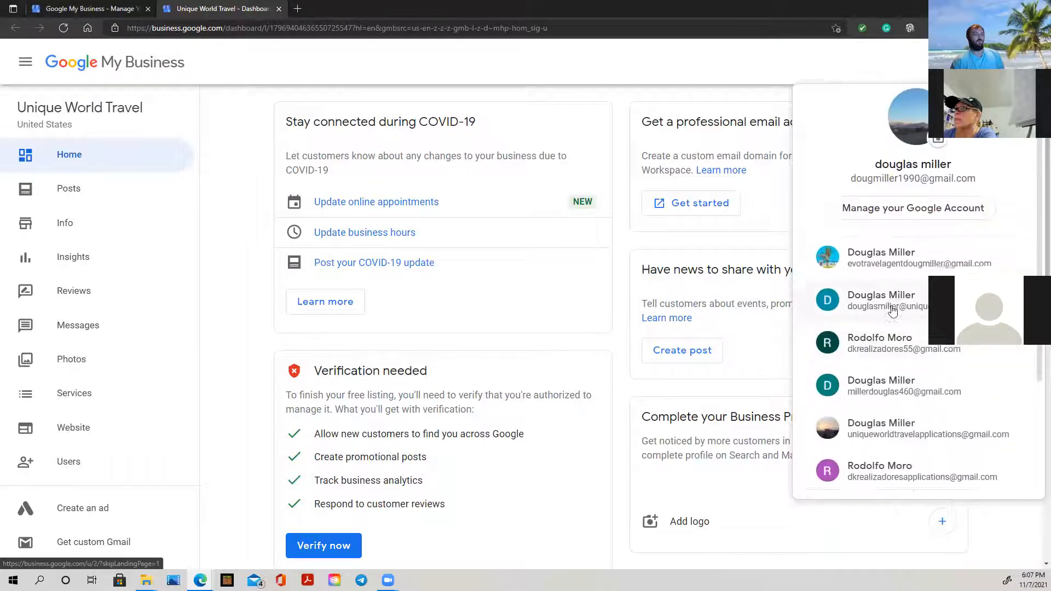
{"action": "left_click", "coordinate": [899, 360]}
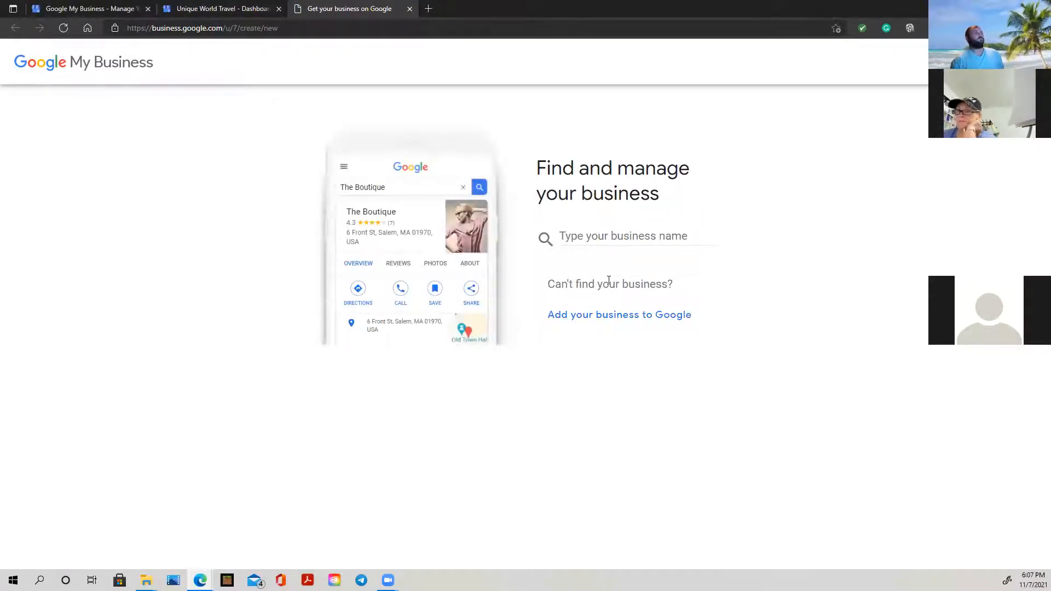
Start adding a new business to Google and create it with the business name Unique Destinations.
{"action": "left_click", "coordinate": [609, 323]}
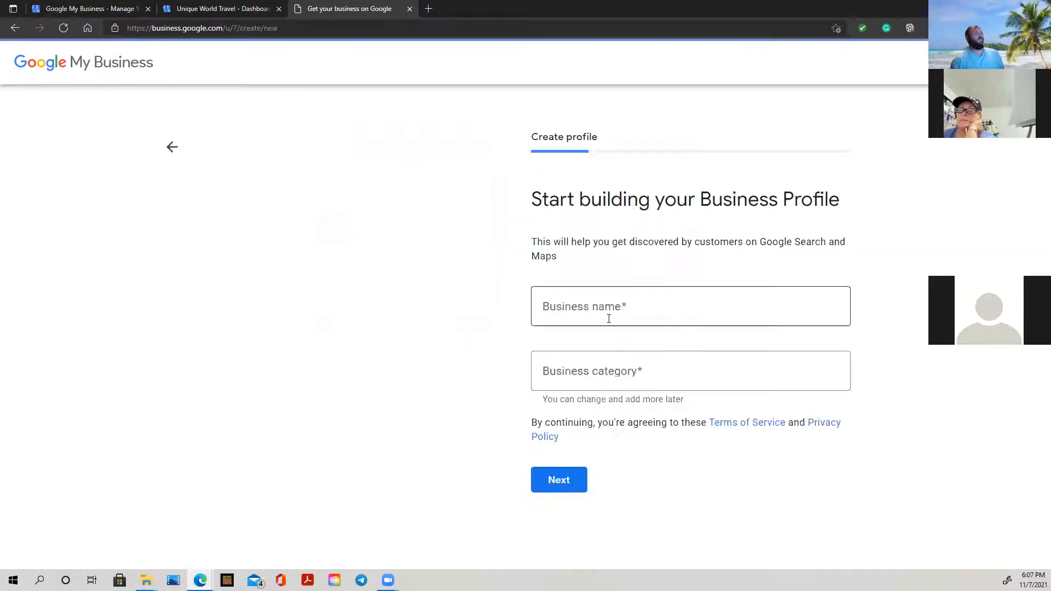
{"action": "left_click", "coordinate": [620, 303]}
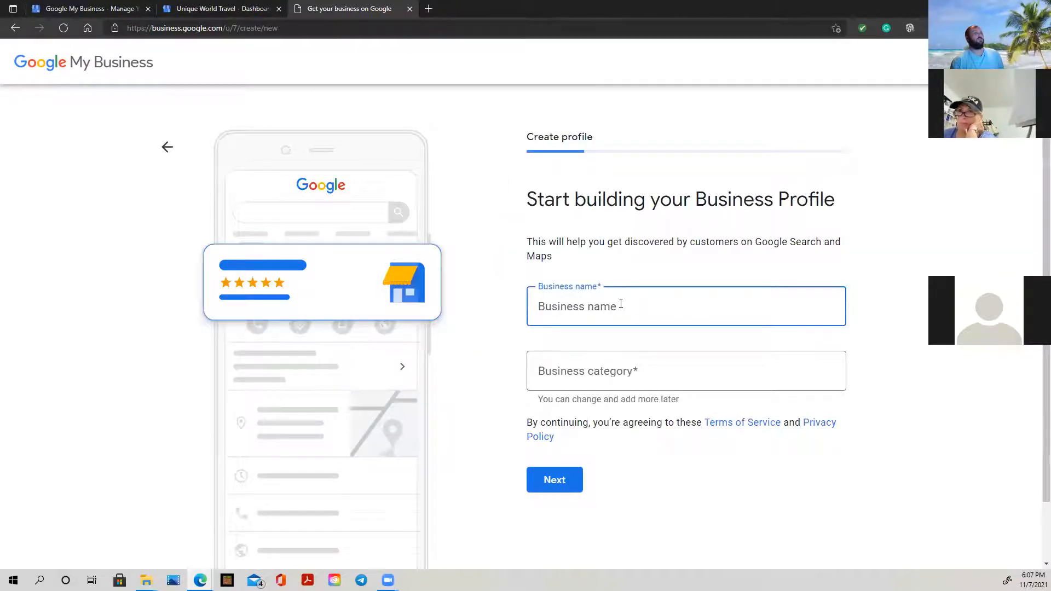
{"action": "left_click", "coordinate": [1024, 61]}
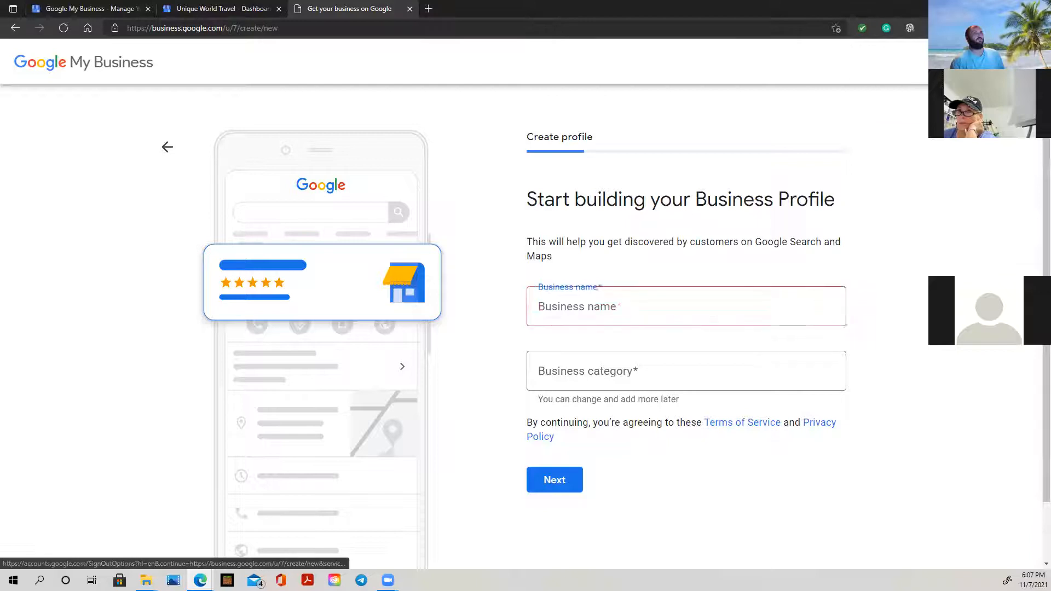
{"action": "key", "text": "Escape"}
{"action": "left_click", "coordinate": [638, 306]}
{"action": "type", "text": "U"}
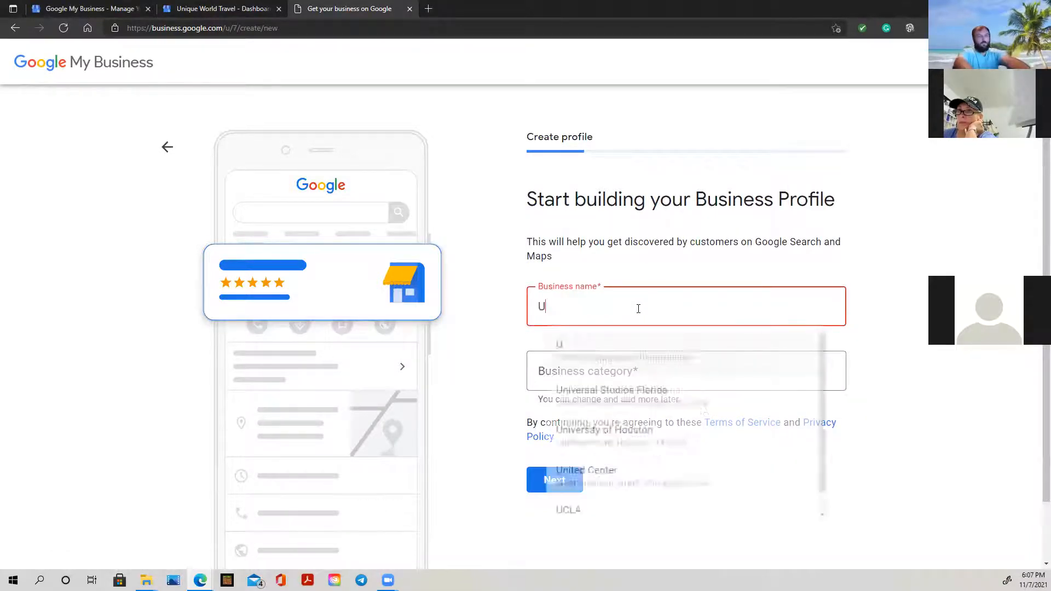
{"action": "type", "text": "nique "}
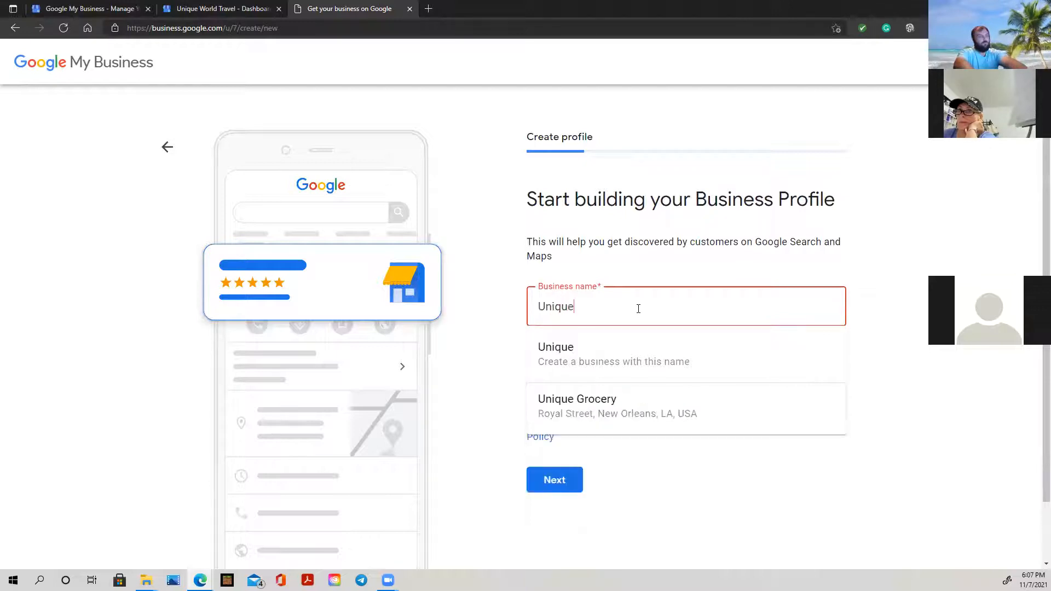
{"action": "type", "text": "Des"}
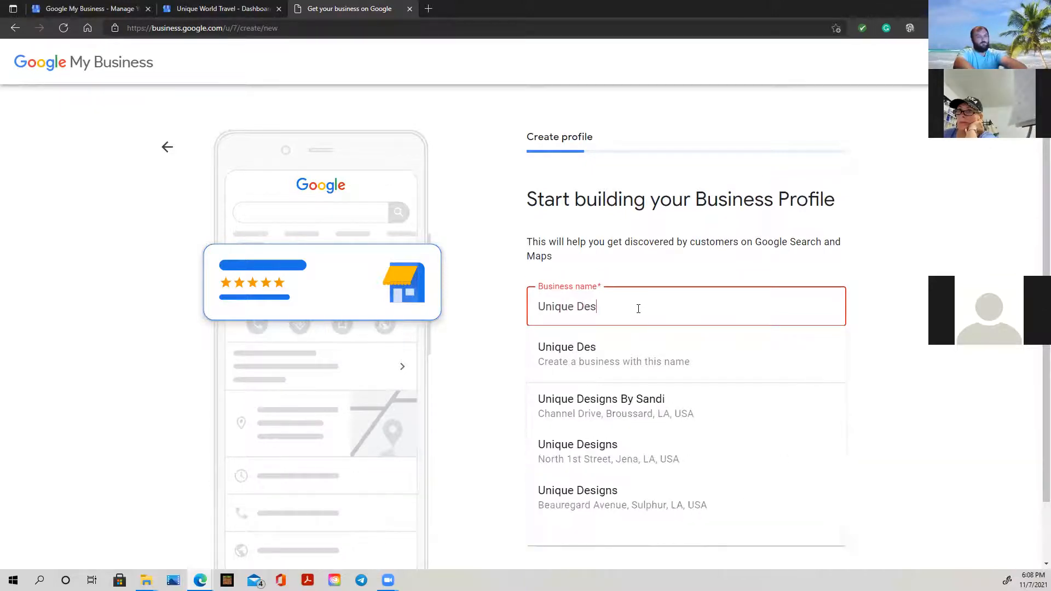
{"action": "type", "text": "tinations"}
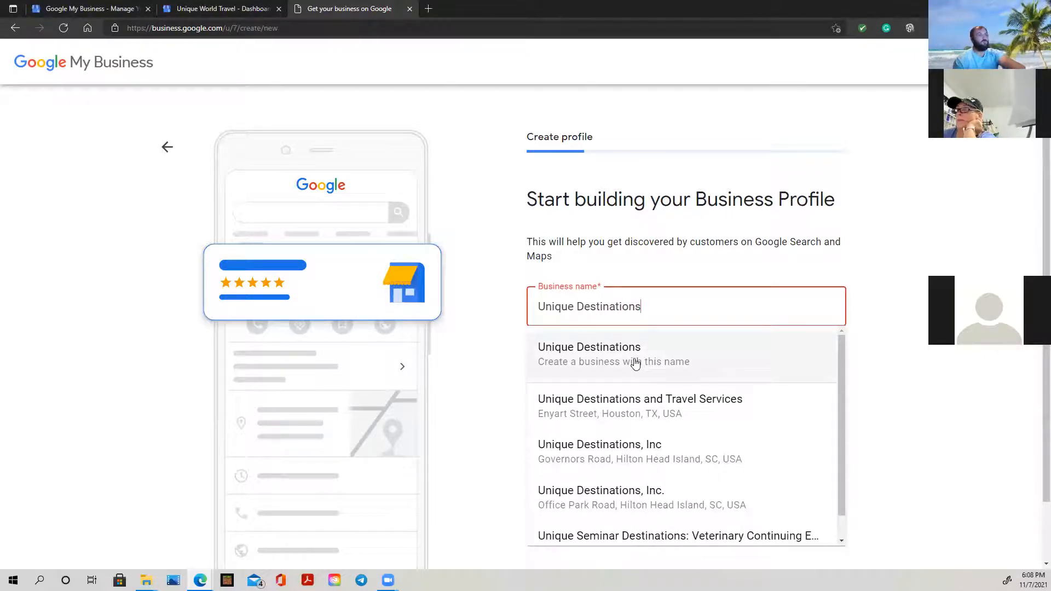
{"action": "left_click", "coordinate": [588, 351]}
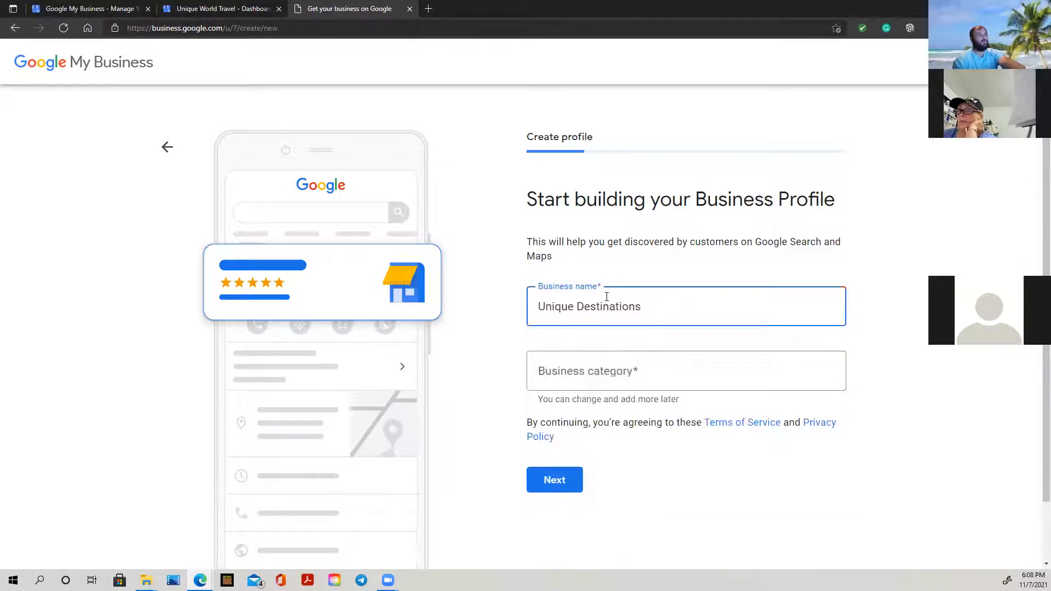
Set the business category to Travel Agency and continue to the location question.
{"action": "left_click", "coordinate": [594, 370]}
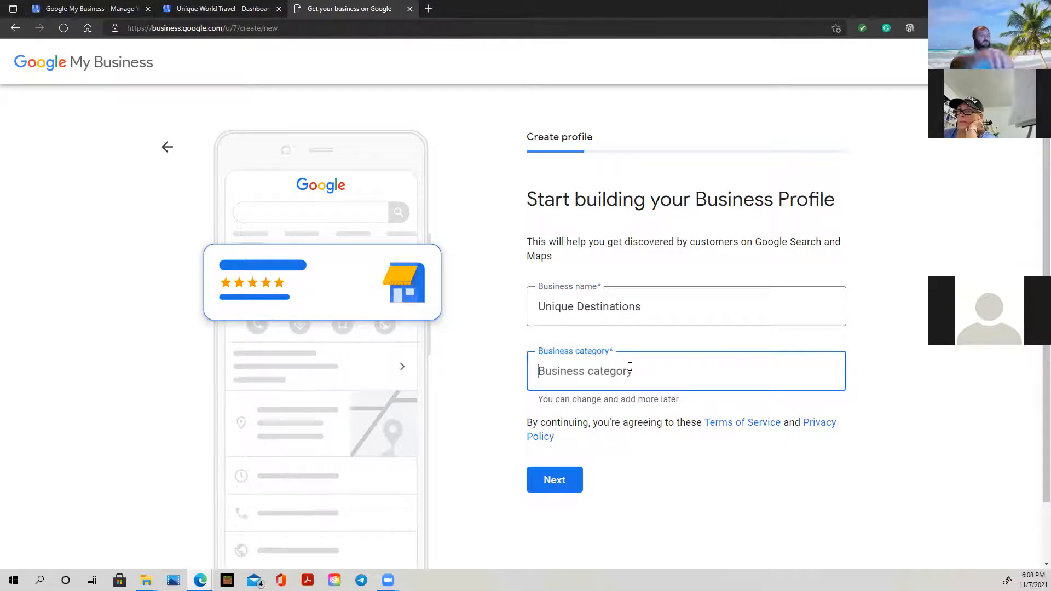
{"action": "type", "text": "Trav"}
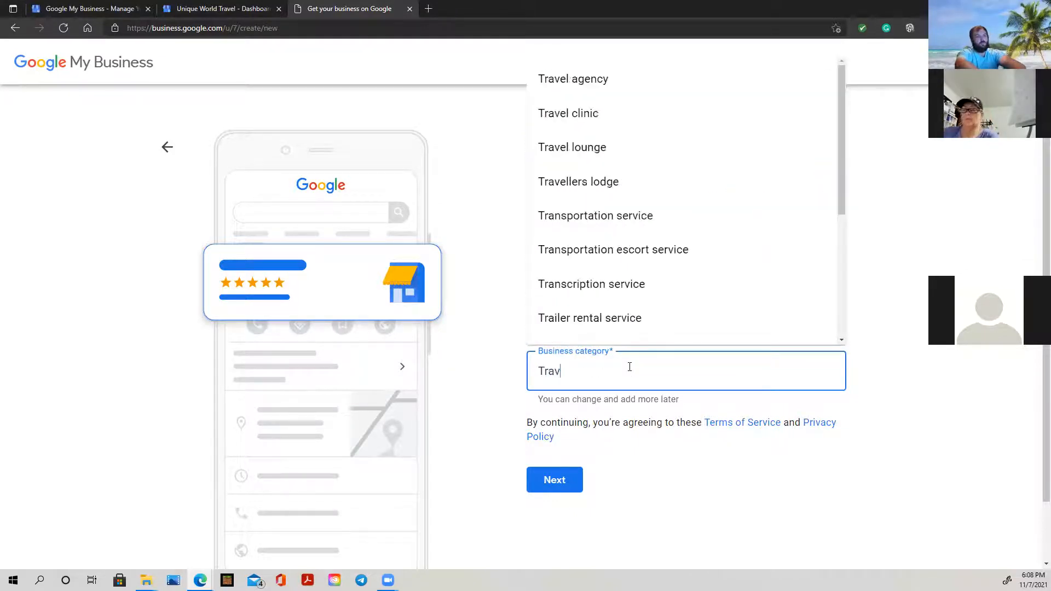
{"action": "type", "text": "el"}
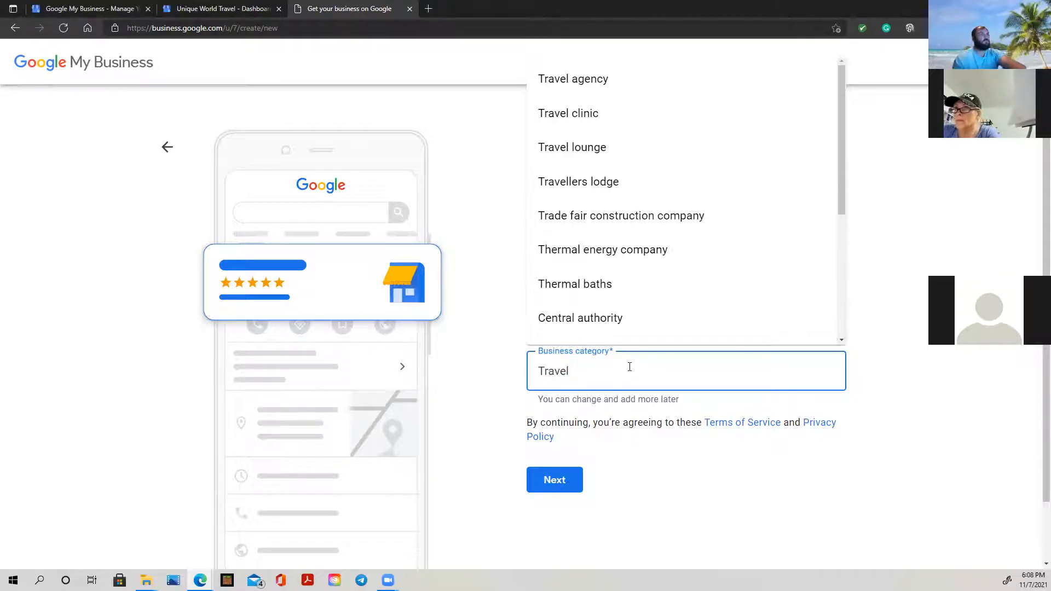
{"action": "left_click", "coordinate": [582, 80]}
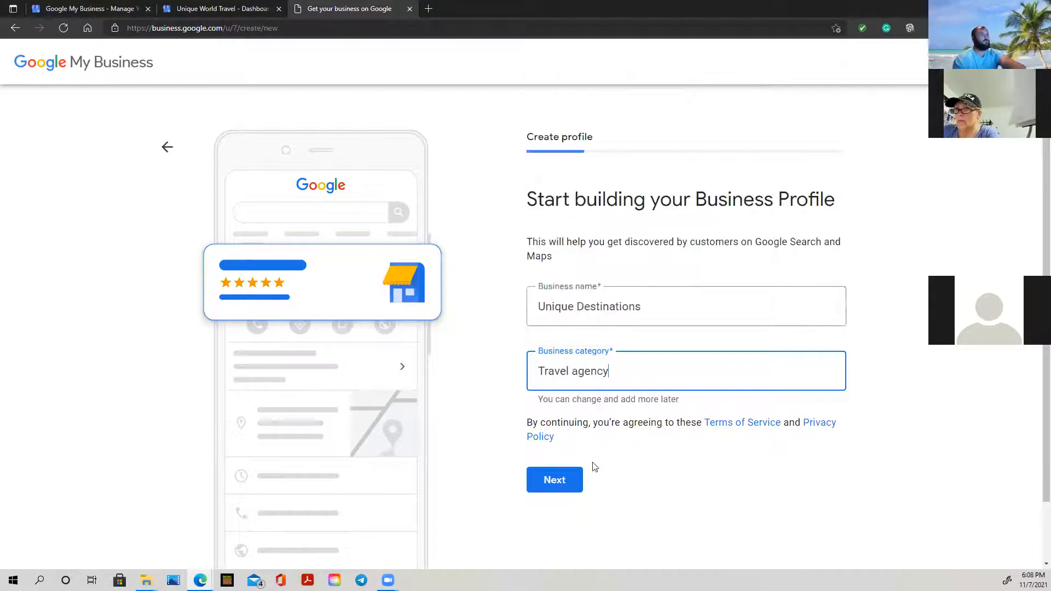
{"action": "left_click", "coordinate": [578, 371]}
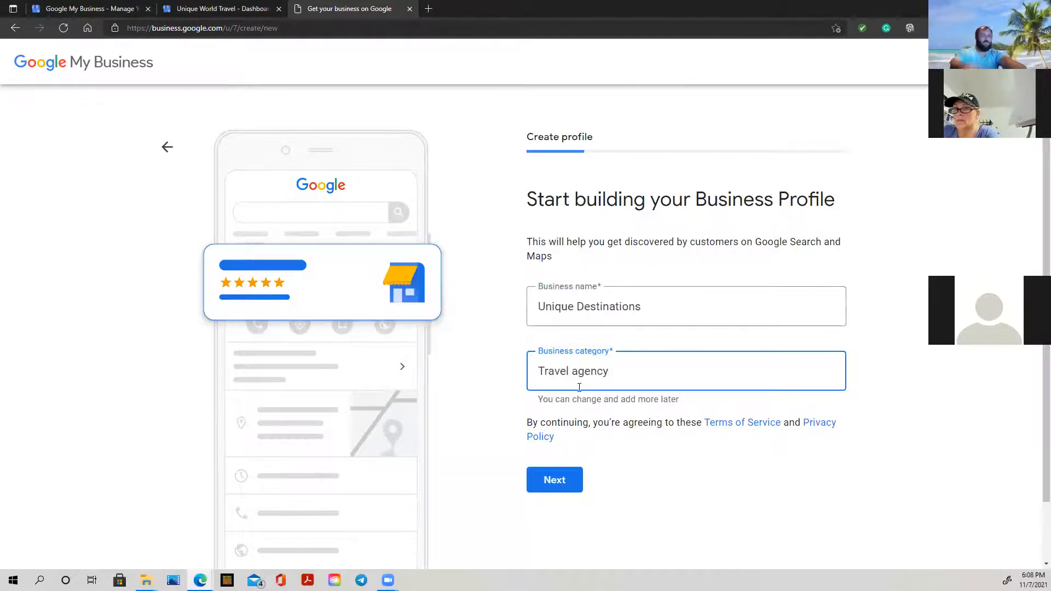
{"action": "key", "text": "BackSpace"}
{"action": "type", "text": "A"}
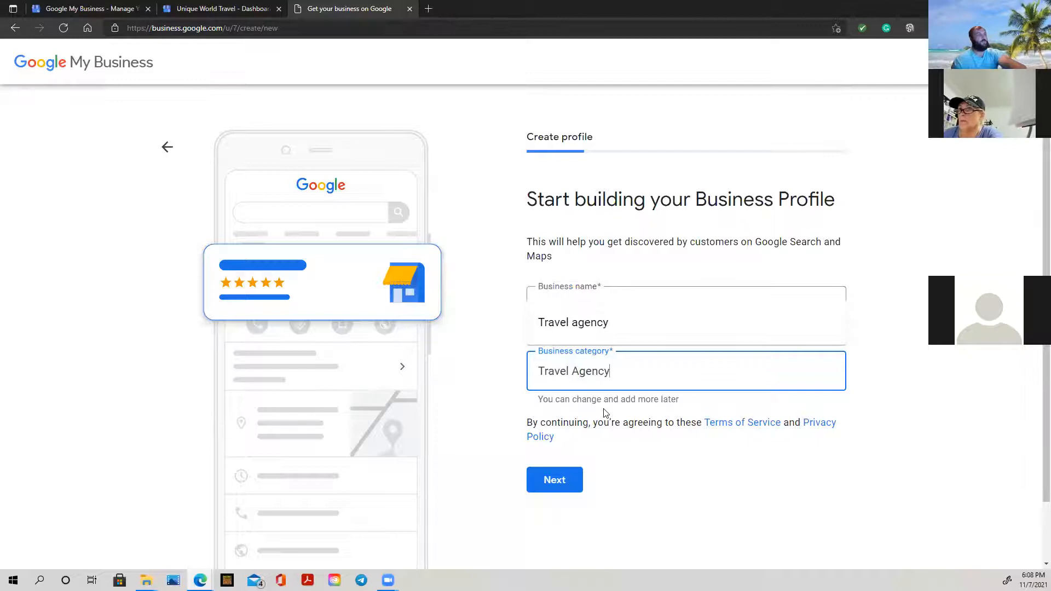
{"action": "left_click", "coordinate": [568, 486]}
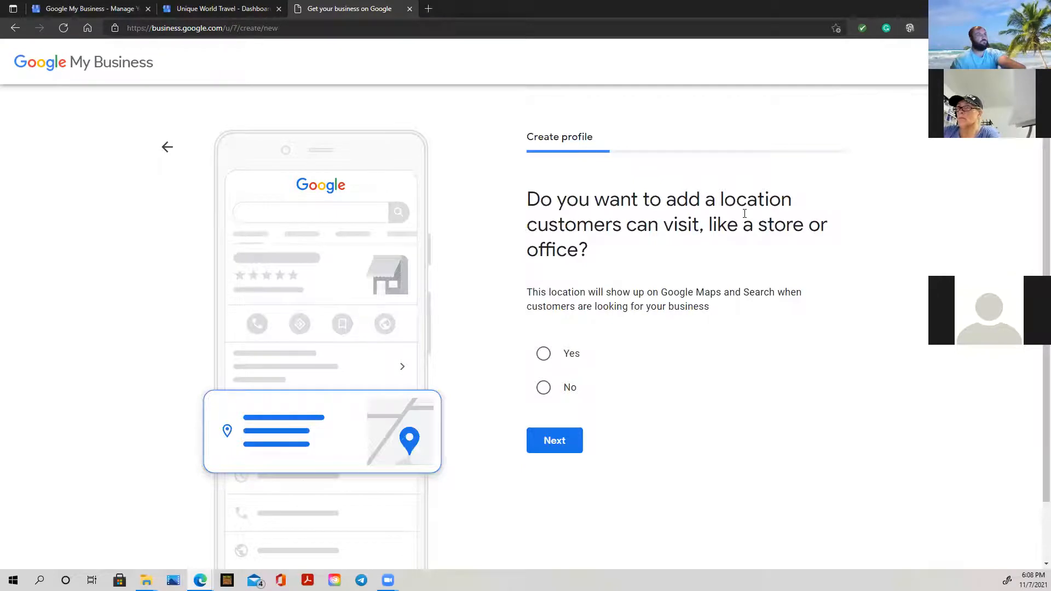
Answer No to adding a location customers can visit, and add United States as a service area.
{"action": "left_click", "coordinate": [542, 389]}
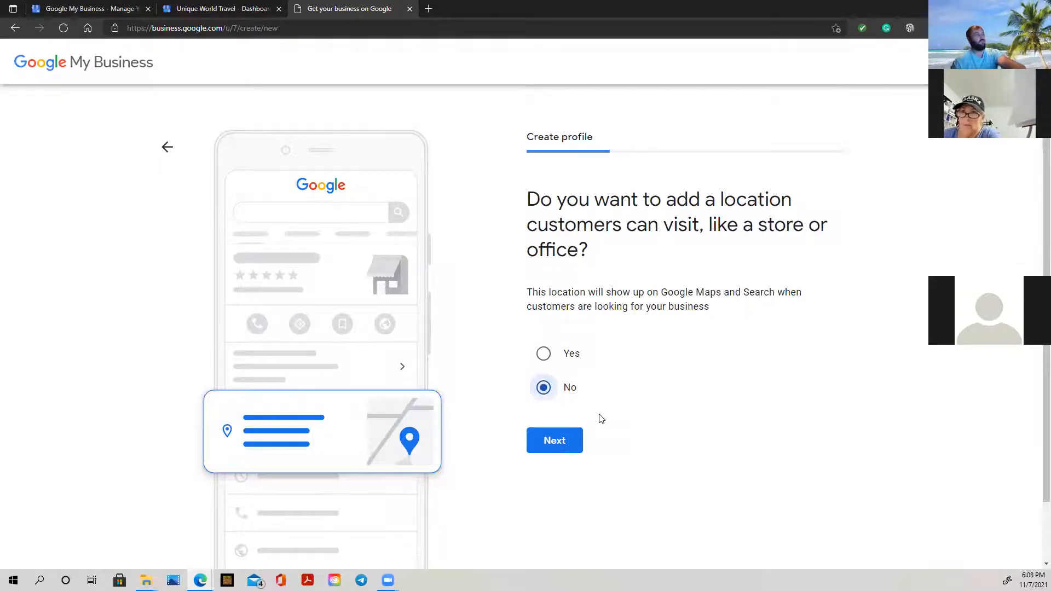
{"action": "left_click", "coordinate": [557, 446]}
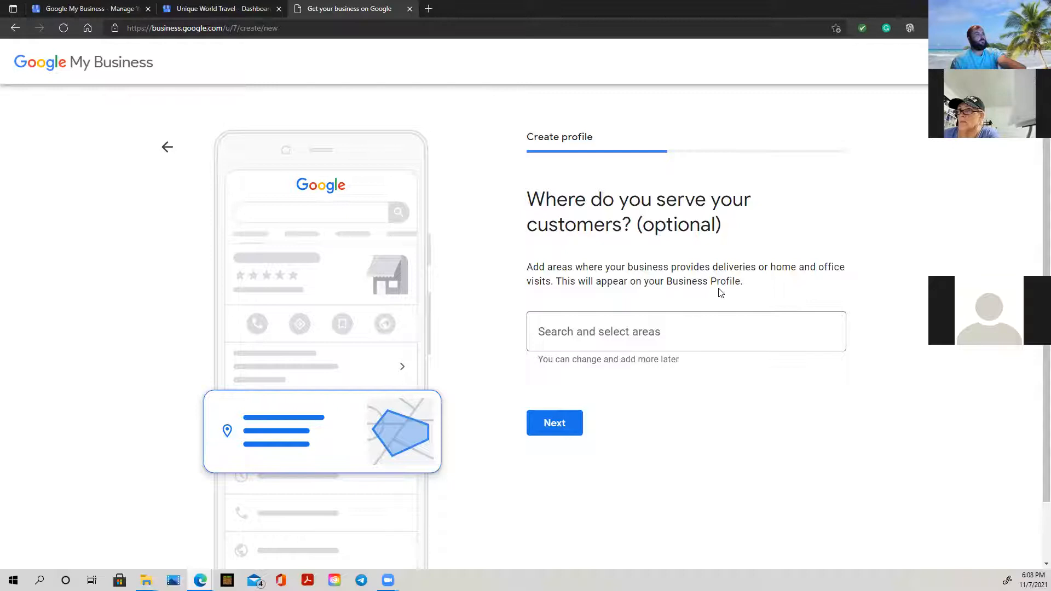
{"action": "left_click", "coordinate": [630, 335]}
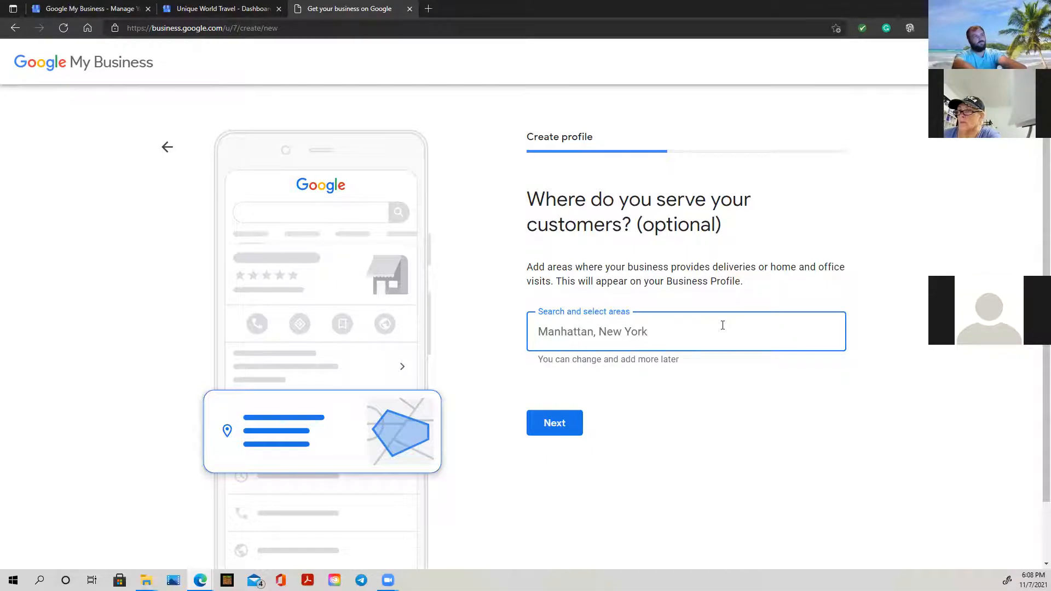
{"action": "type", "text": "Un"}
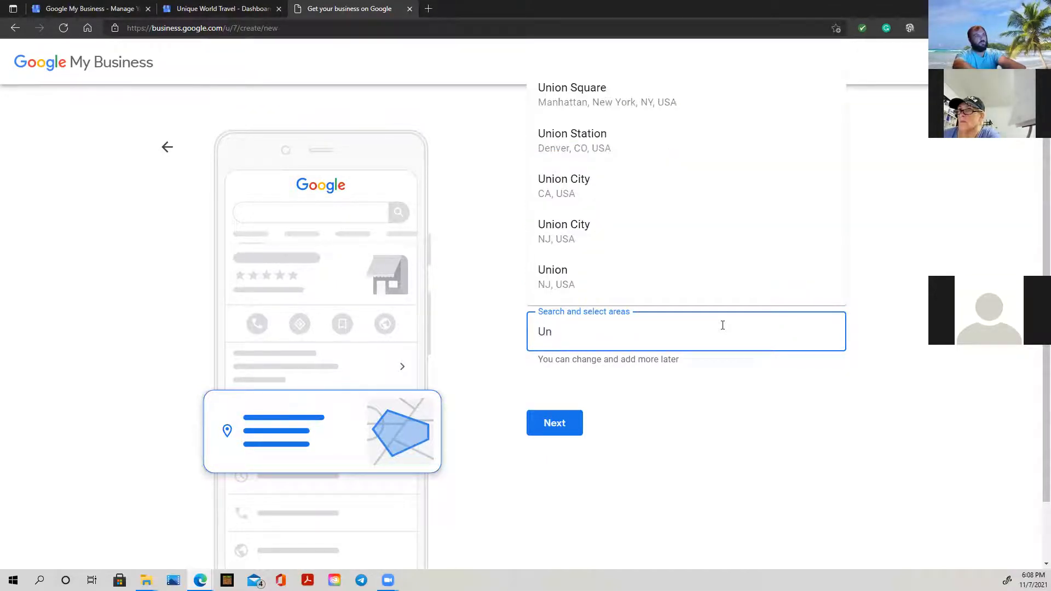
{"action": "type", "text": "i"}
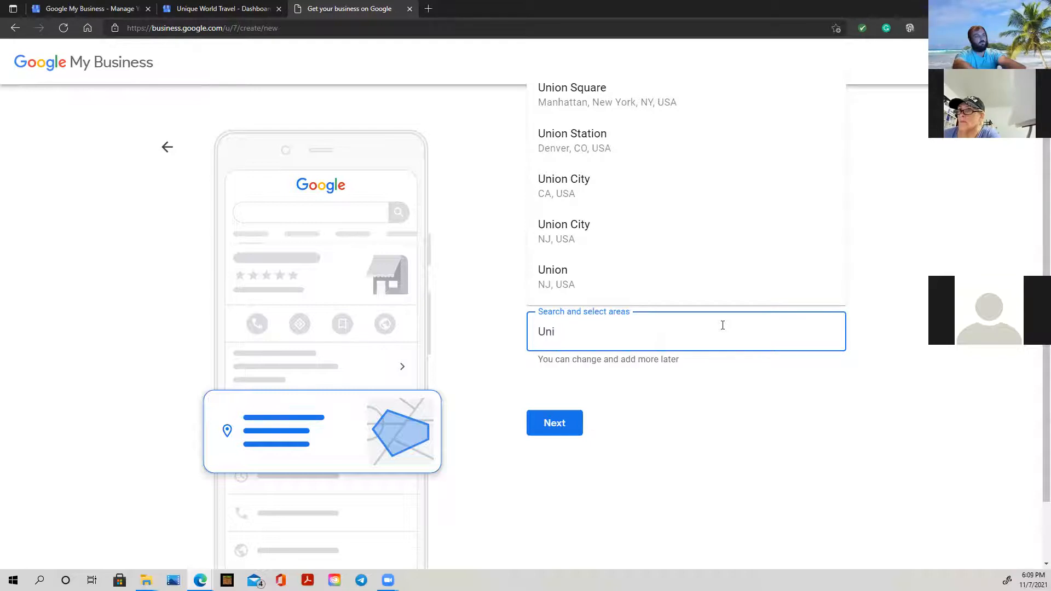
{"action": "type", "text": "ted"}
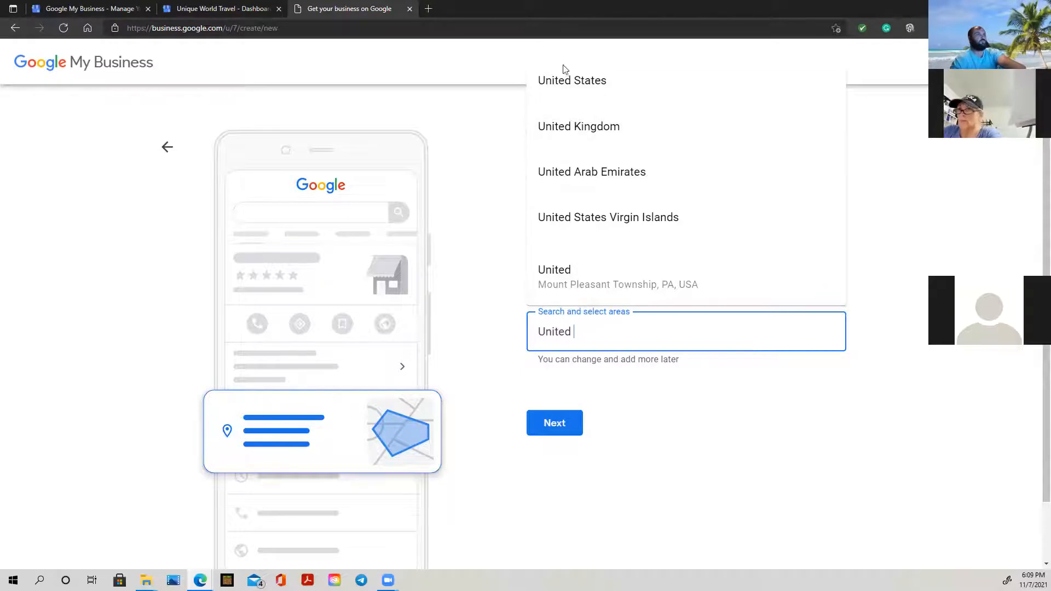
{"action": "left_click", "coordinate": [568, 84]}
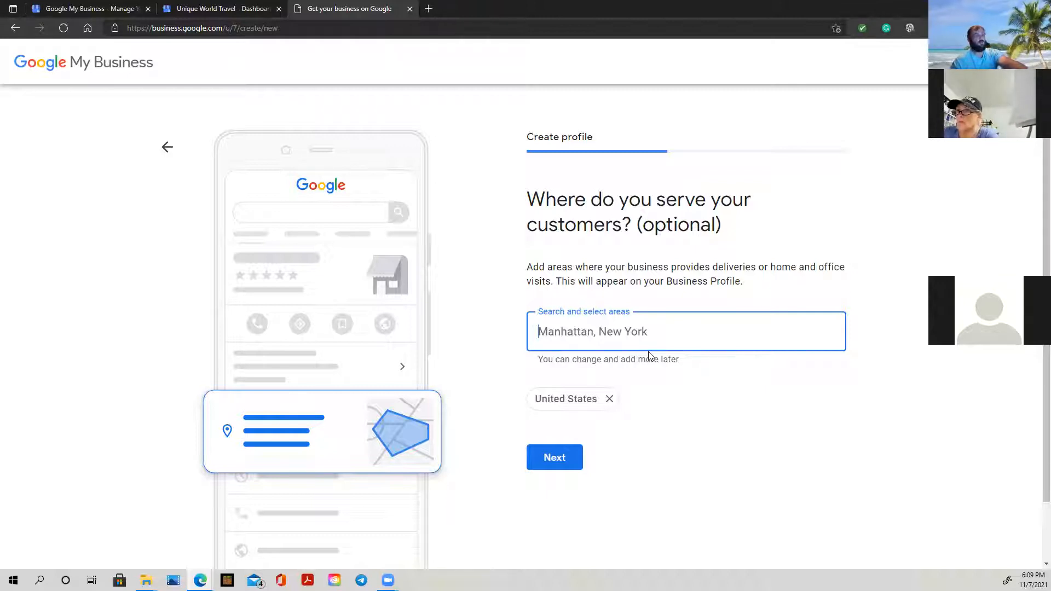
Add London, UK and United Arab Emirates to the business's service areas.
{"action": "type", "text": "Lon"}
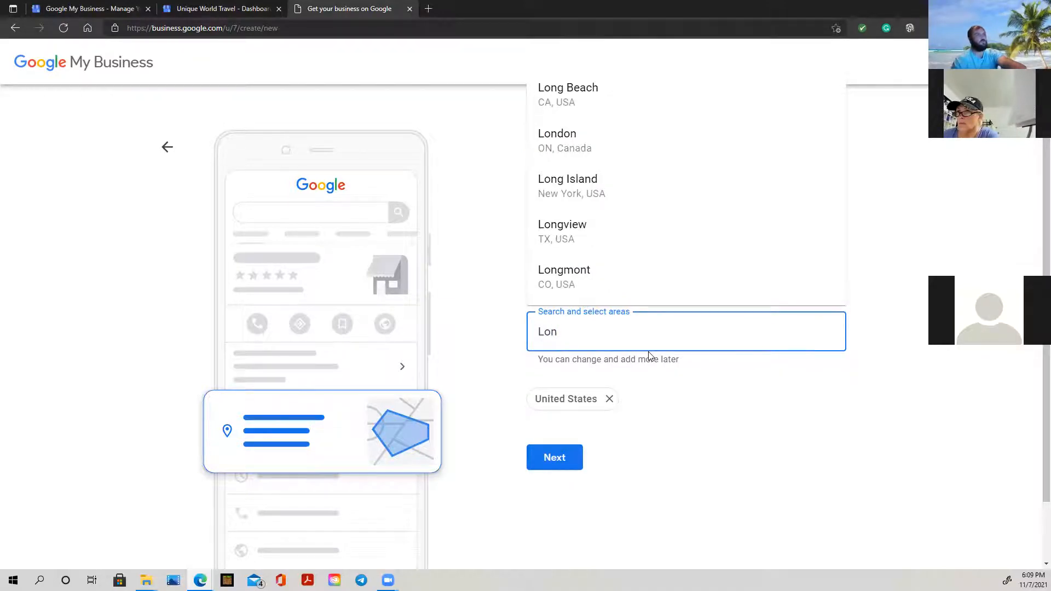
{"action": "type", "text": "don"}
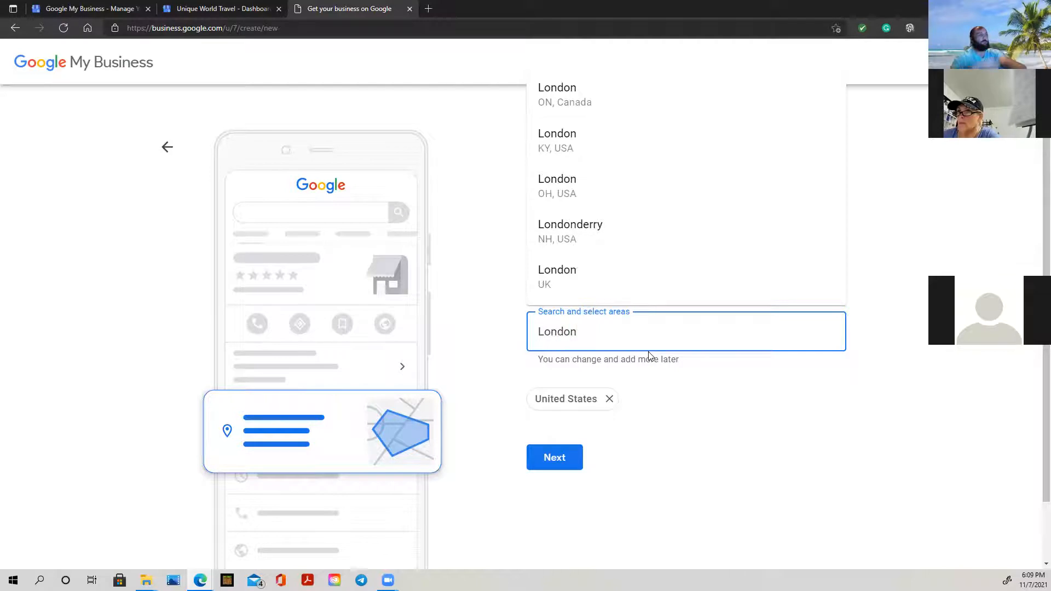
{"action": "left_click", "coordinate": [578, 279]}
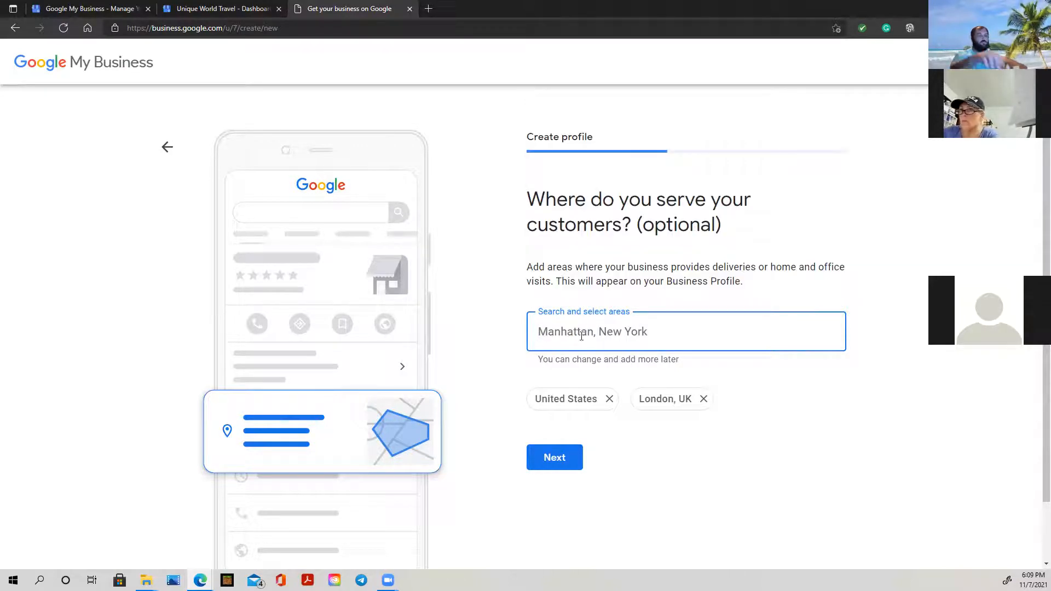
{"action": "type", "text": "United"}
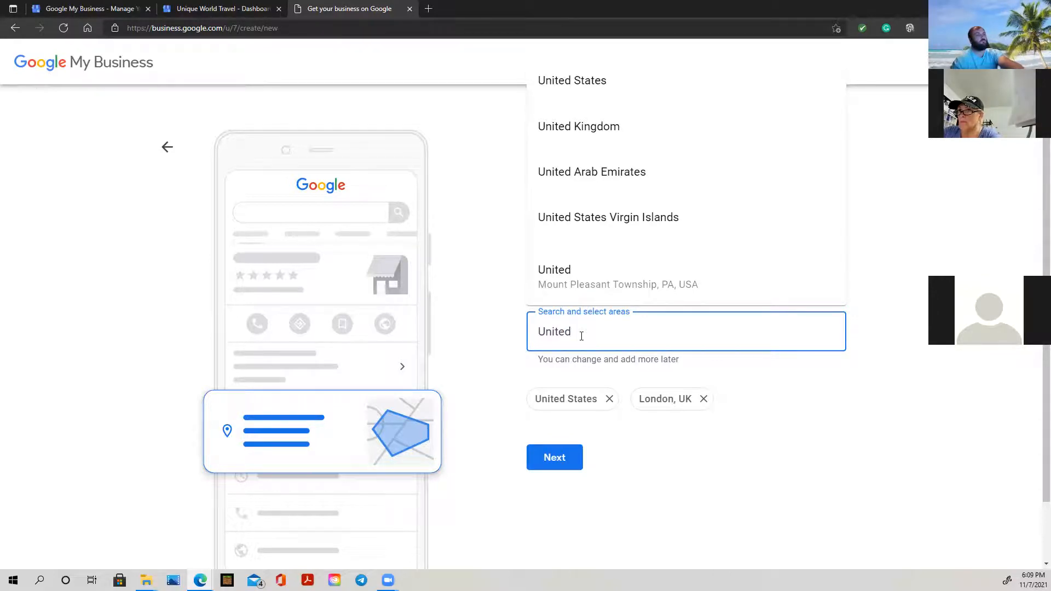
{"action": "left_click", "coordinate": [610, 183]}
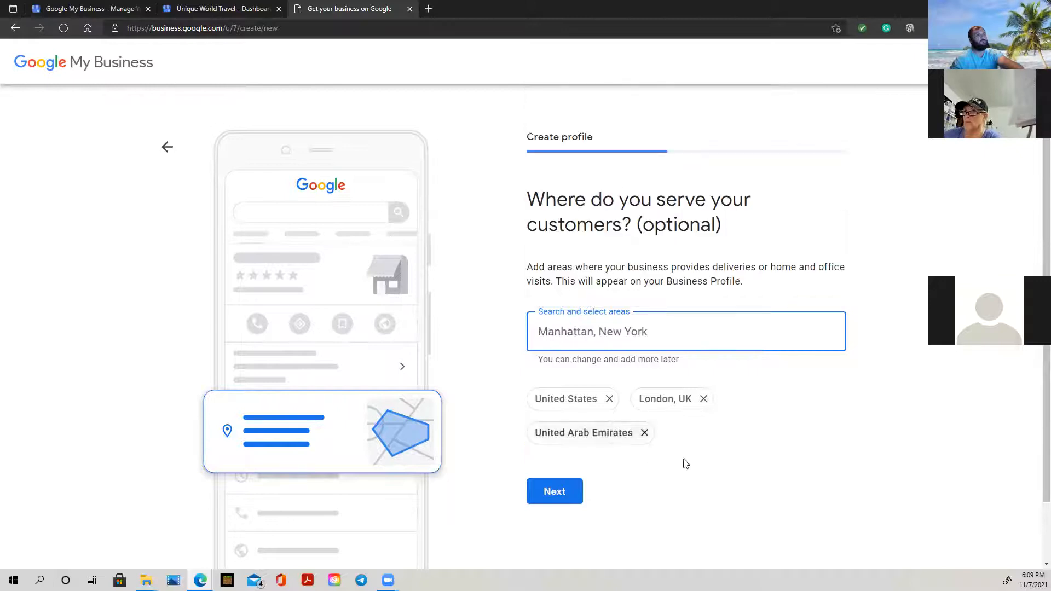
Replace London, UK with United Kingdom in the service areas, and continue past the region question with United States as the base.
{"action": "left_click", "coordinate": [703, 399]}
{"action": "left_click", "coordinate": [631, 346]}
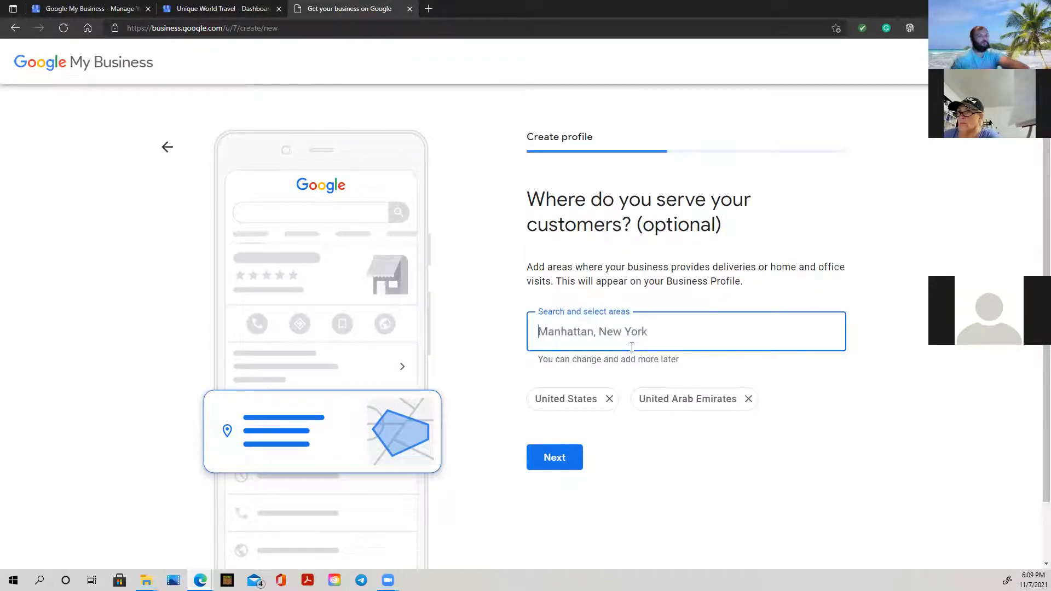
{"action": "type", "text": "United"}
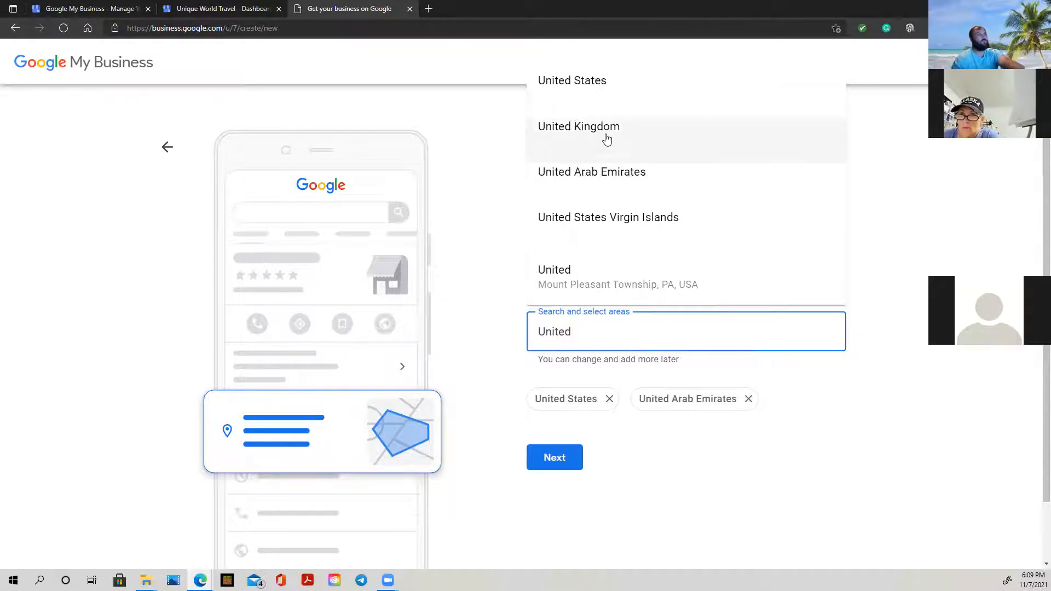
{"action": "left_click", "coordinate": [606, 140]}
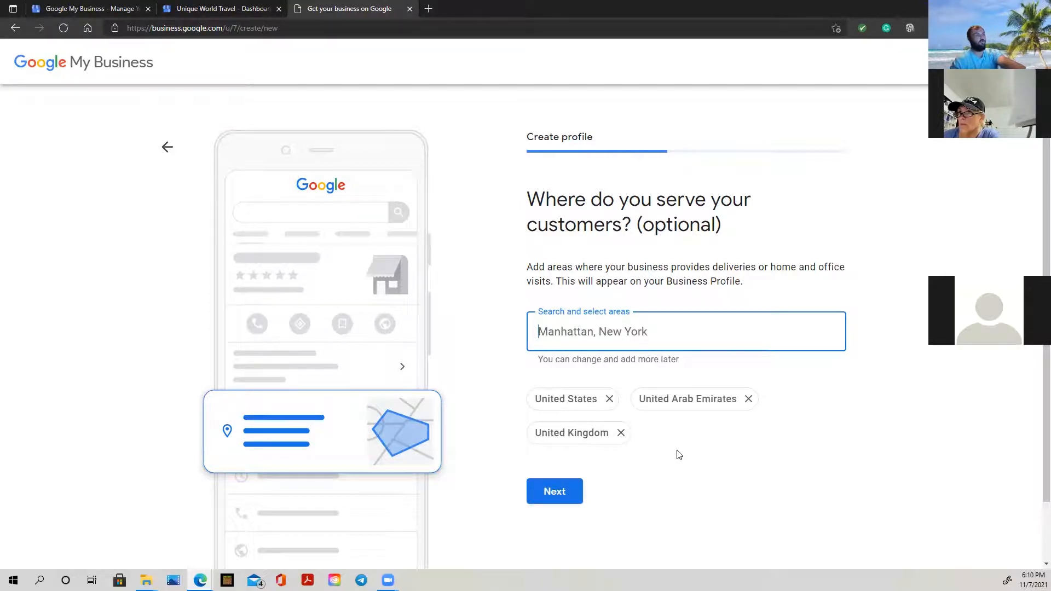
{"action": "left_click", "coordinate": [566, 493]}
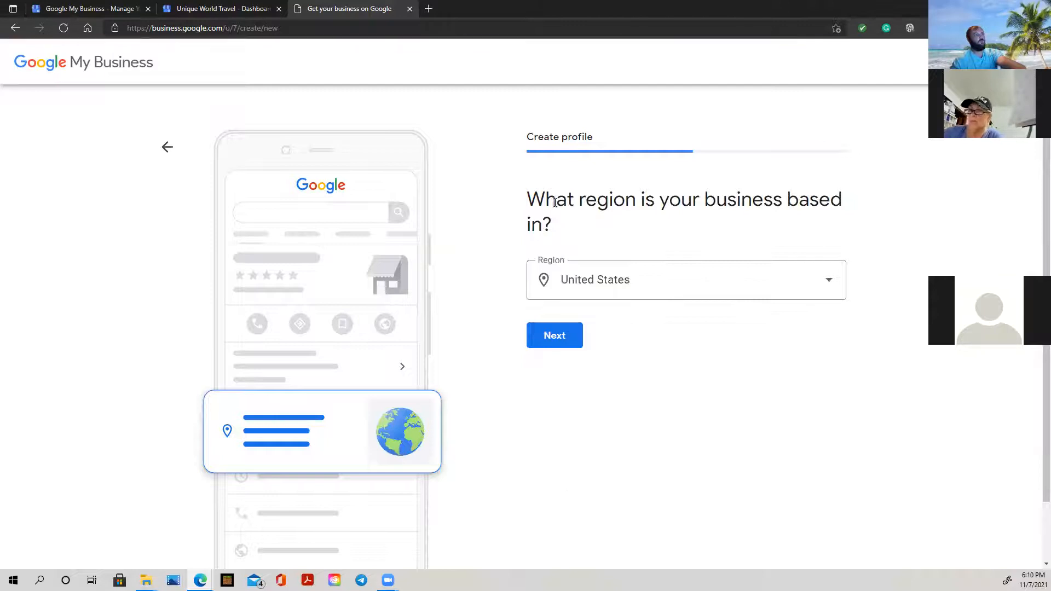
{"action": "left_click", "coordinate": [561, 337]}
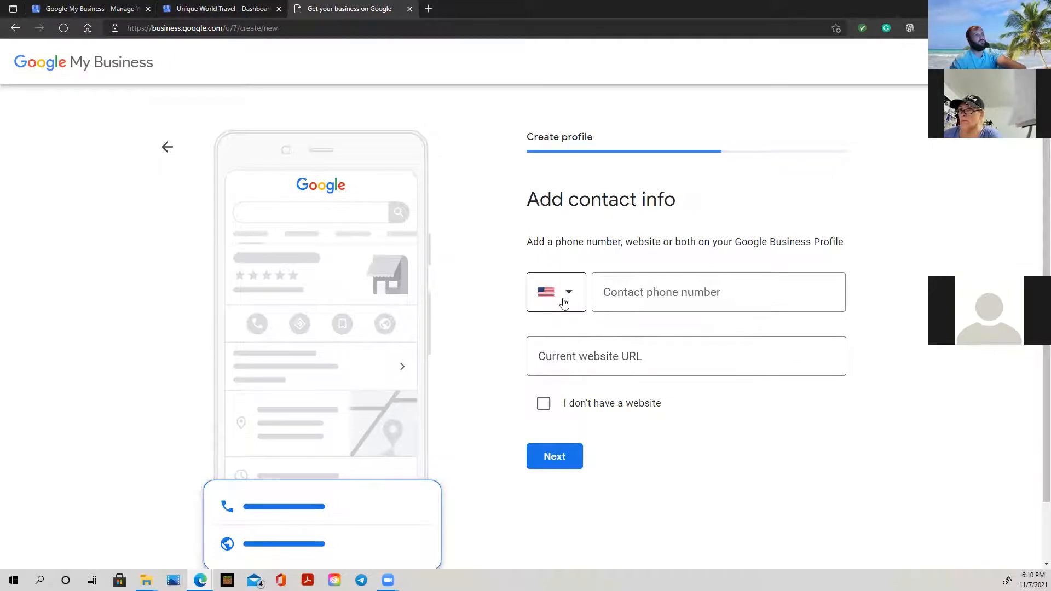
Enter the business's contact phone number, mark that it has no website, and submit the contact info.
{"action": "left_click", "coordinate": [723, 299]}
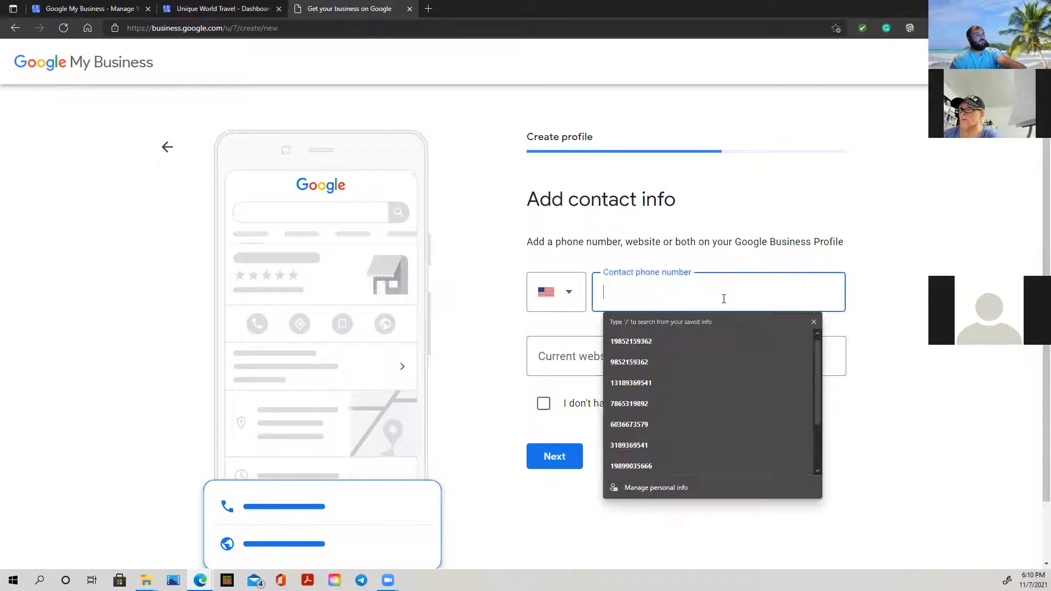
{"action": "left_click", "coordinate": [629, 365]}
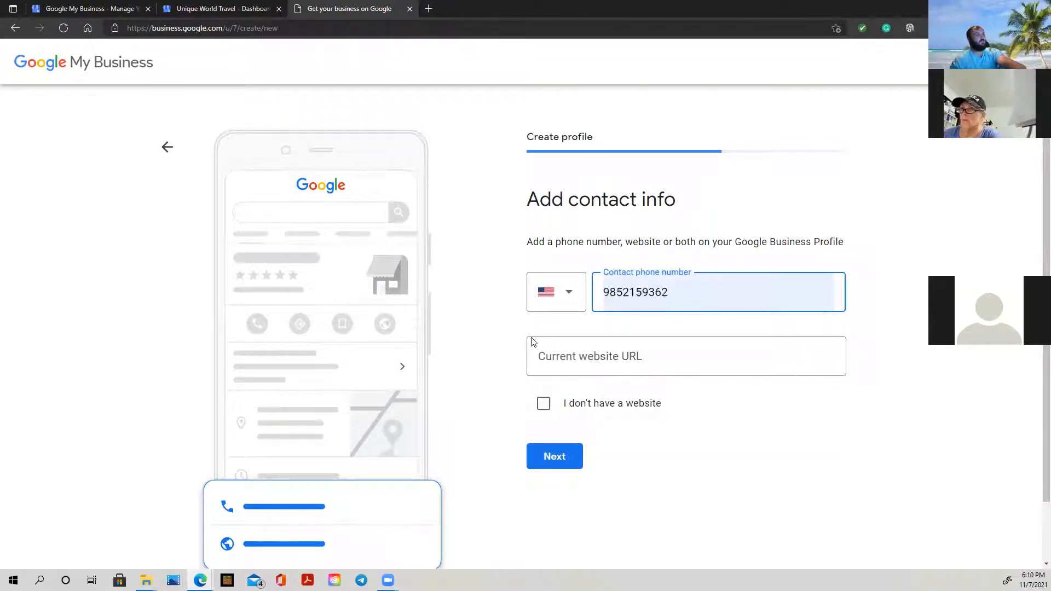
{"action": "left_click", "coordinate": [637, 357]}
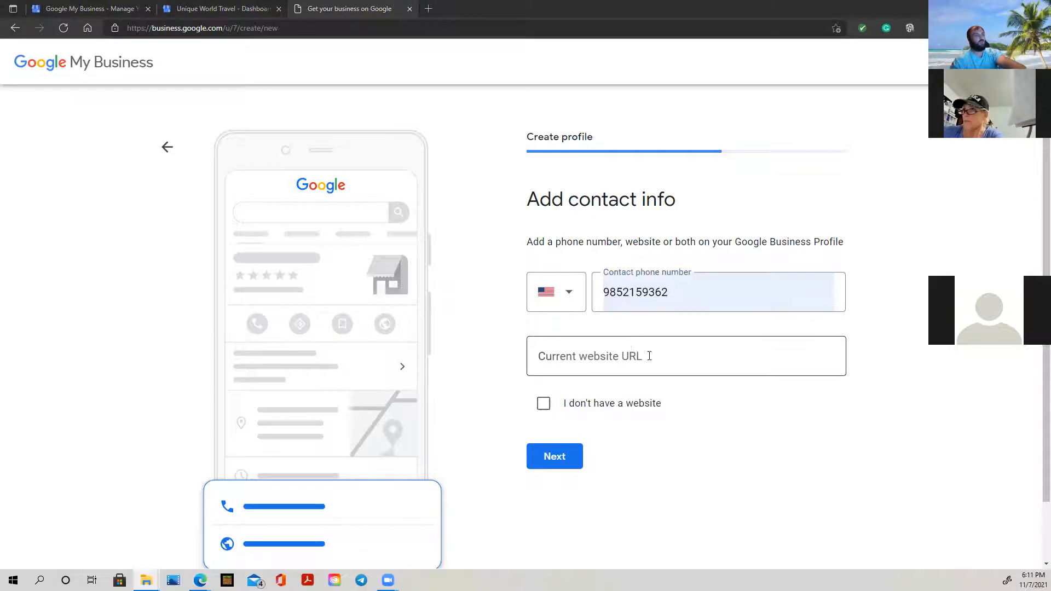
{"action": "left_click", "coordinate": [543, 405]}
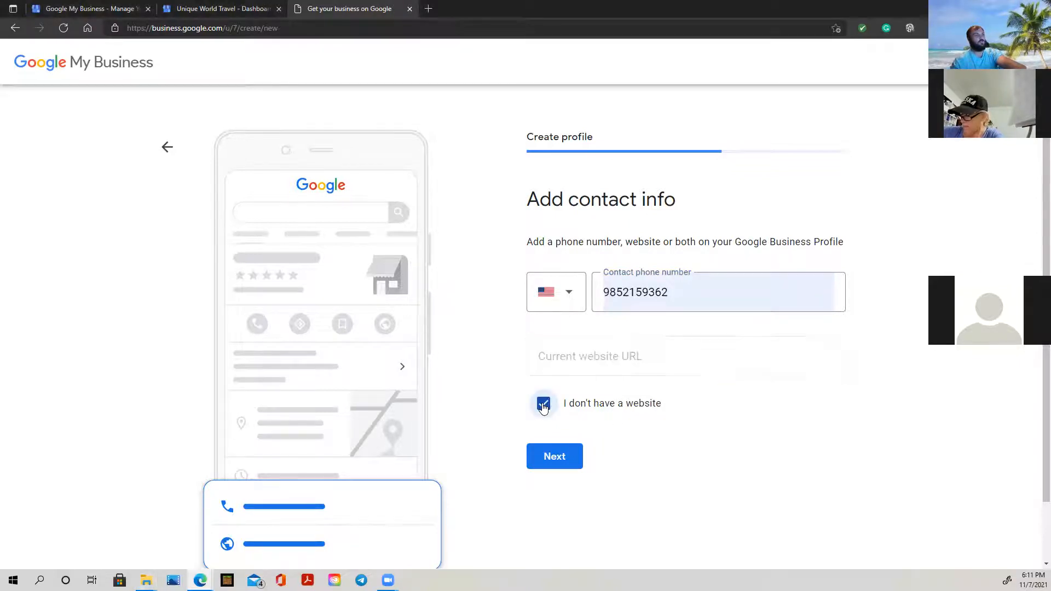
{"action": "left_click", "coordinate": [555, 459]}
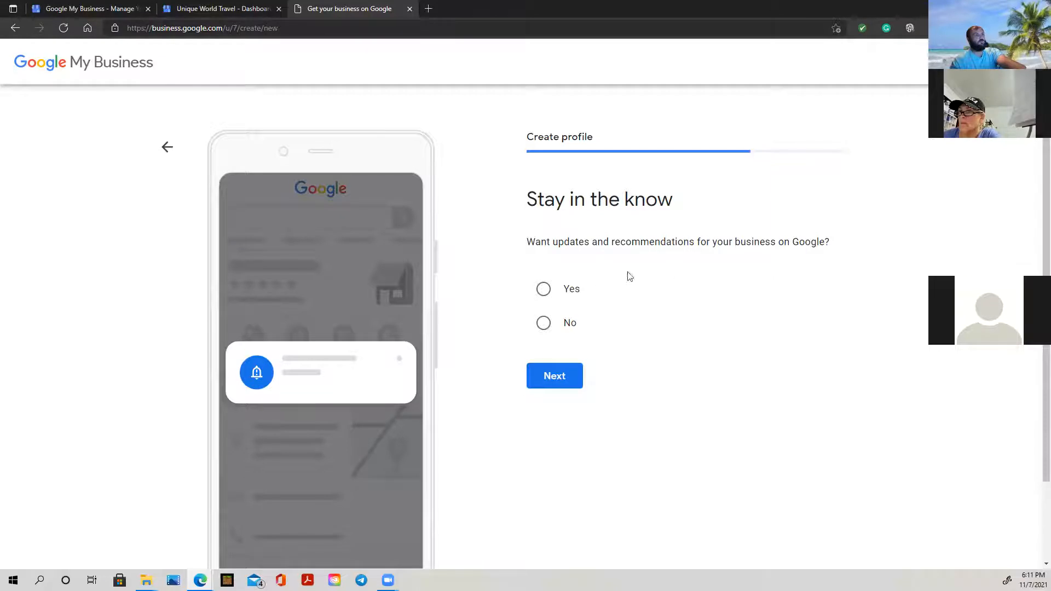
Answer Yes to receiving updates and recommendations, and postpone the mailing address verification.
{"action": "left_click", "coordinate": [543, 289]}
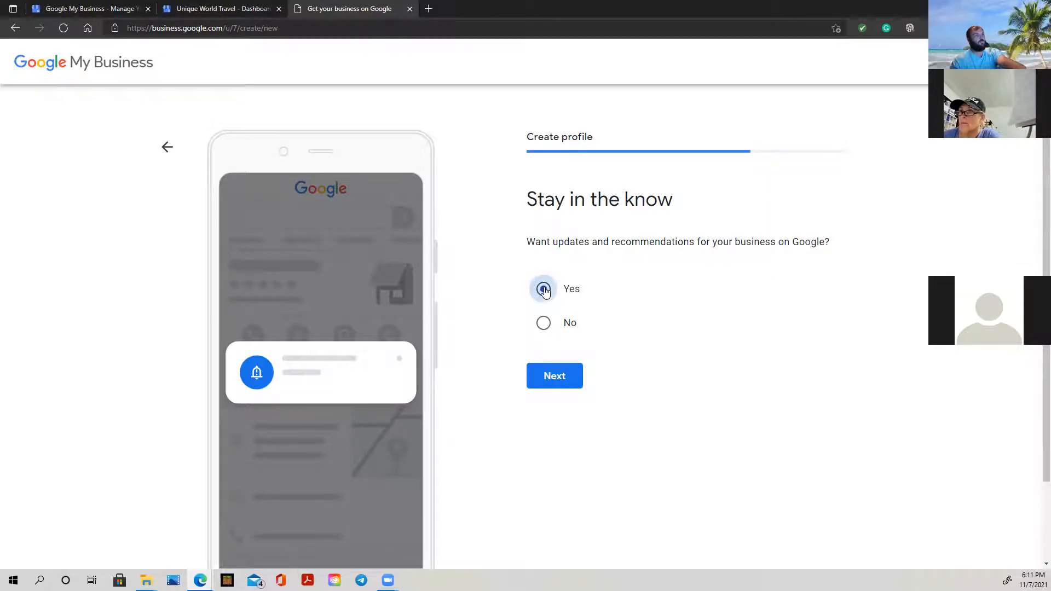
{"action": "left_click", "coordinate": [540, 377]}
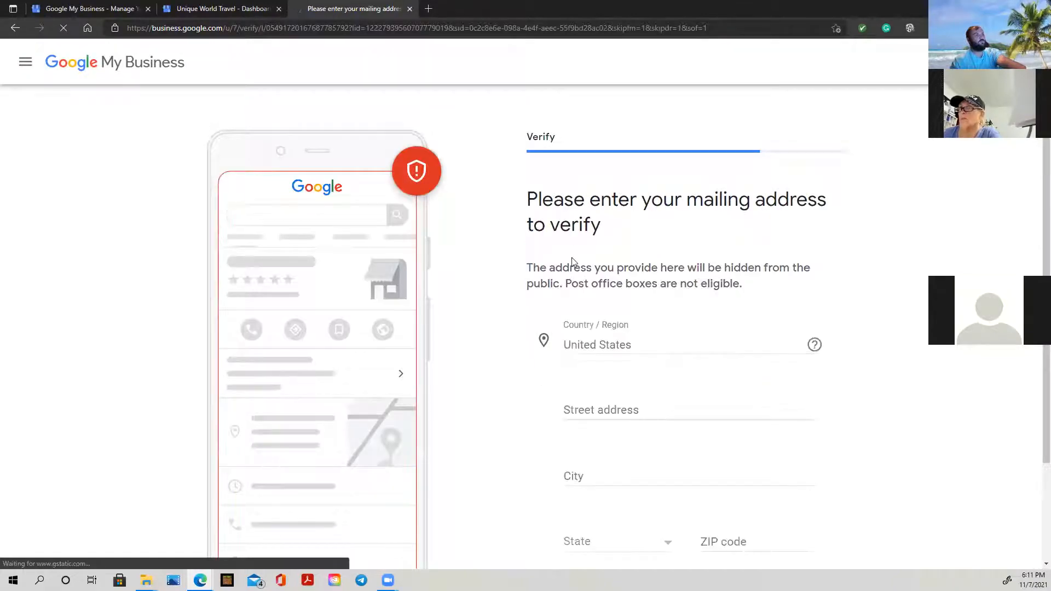
{"action": "scroll", "coordinate": [571, 258], "scroll_direction": "down", "scroll_amount": 3}
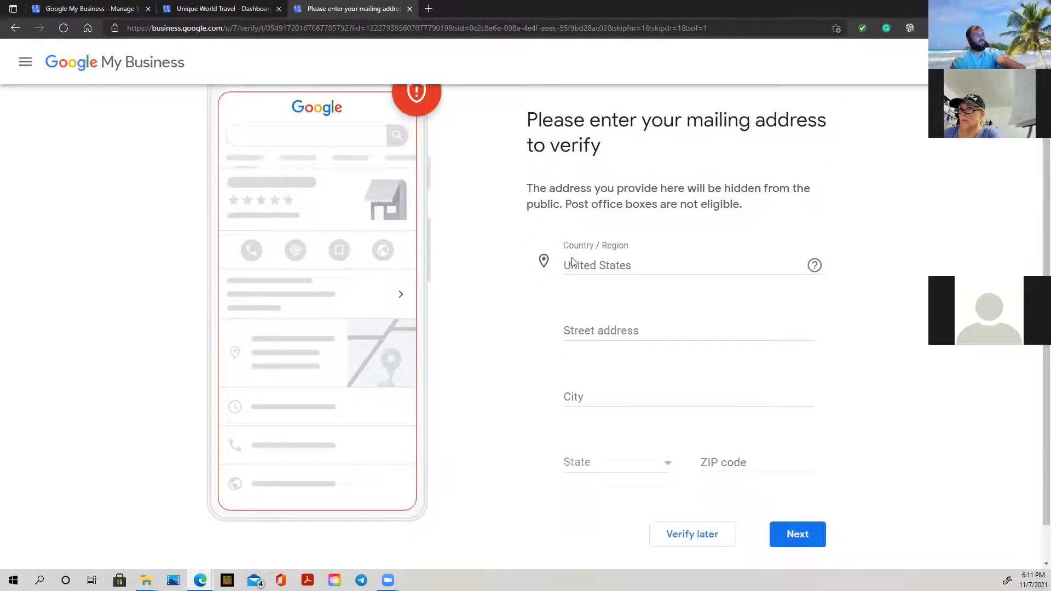
{"action": "scroll", "coordinate": [699, 444], "scroll_direction": "up", "scroll_amount": 3}
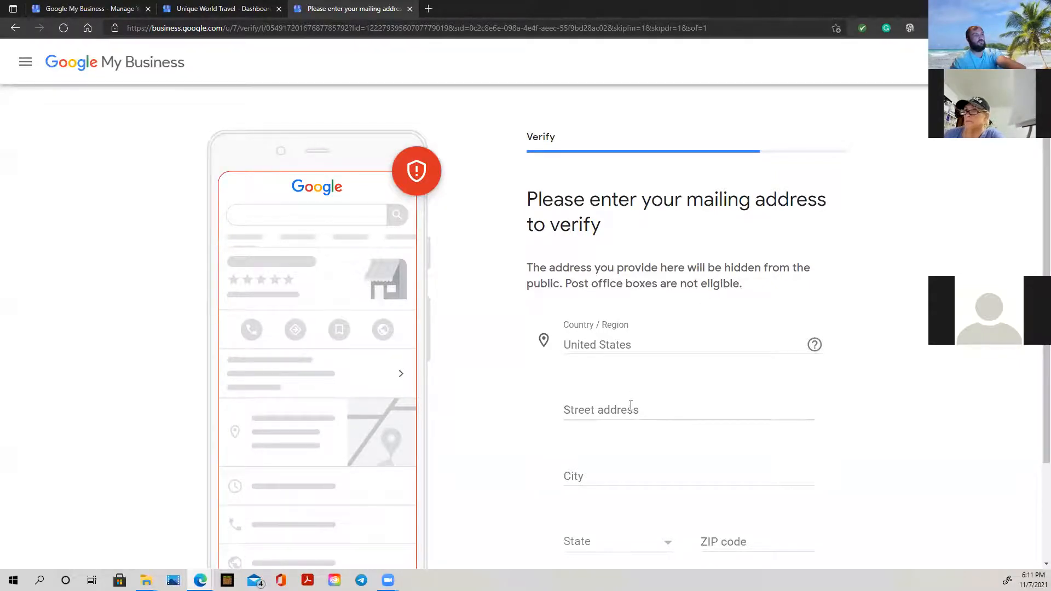
{"action": "scroll", "coordinate": [663, 310], "scroll_direction": "down", "scroll_amount": 1}
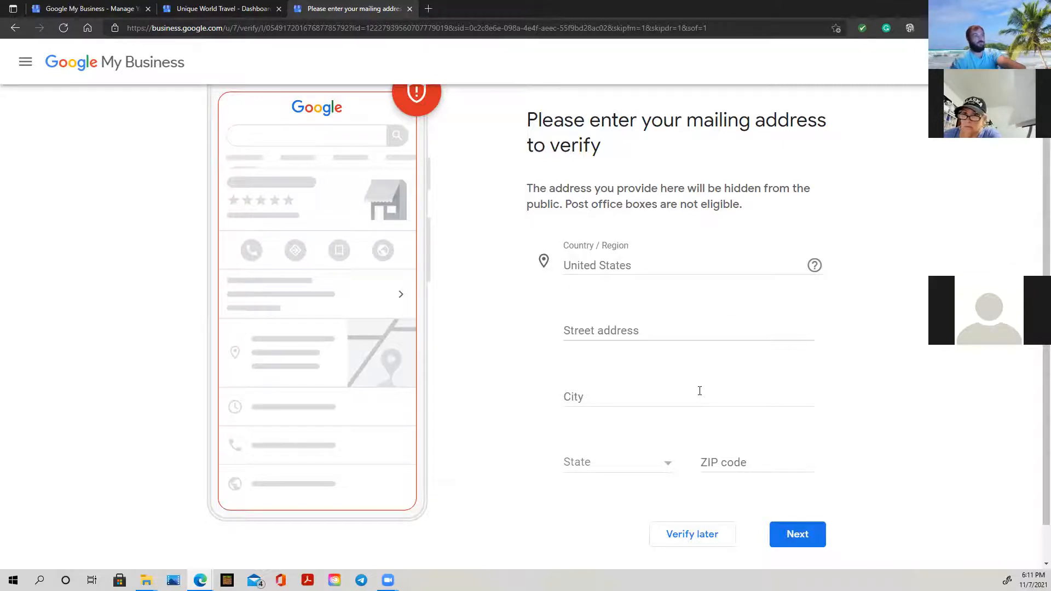
{"action": "scroll", "coordinate": [675, 422], "scroll_direction": "down", "scroll_amount": 1}
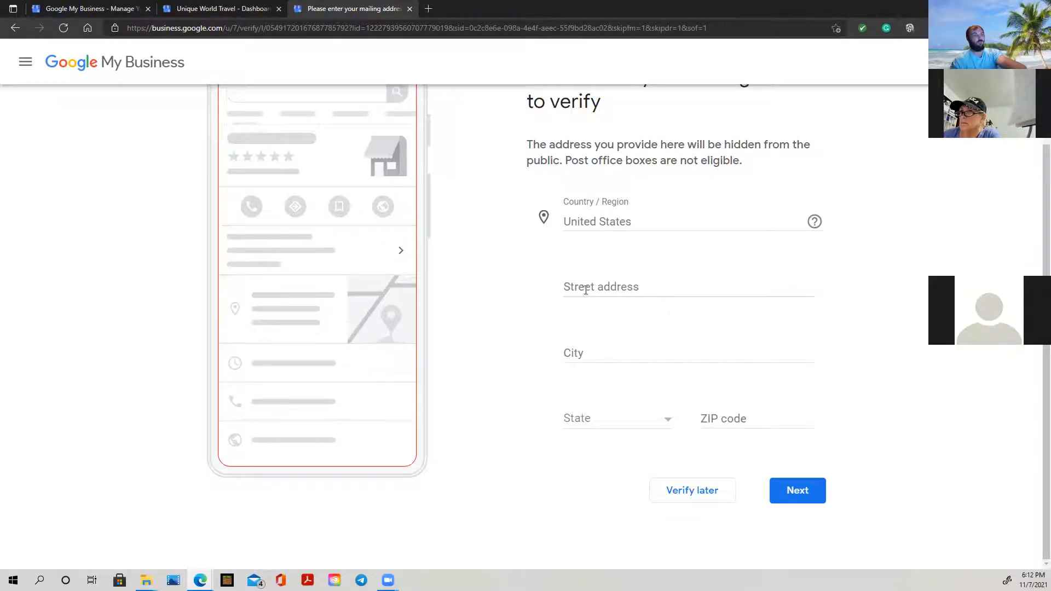
{"action": "left_click", "coordinate": [690, 493]}
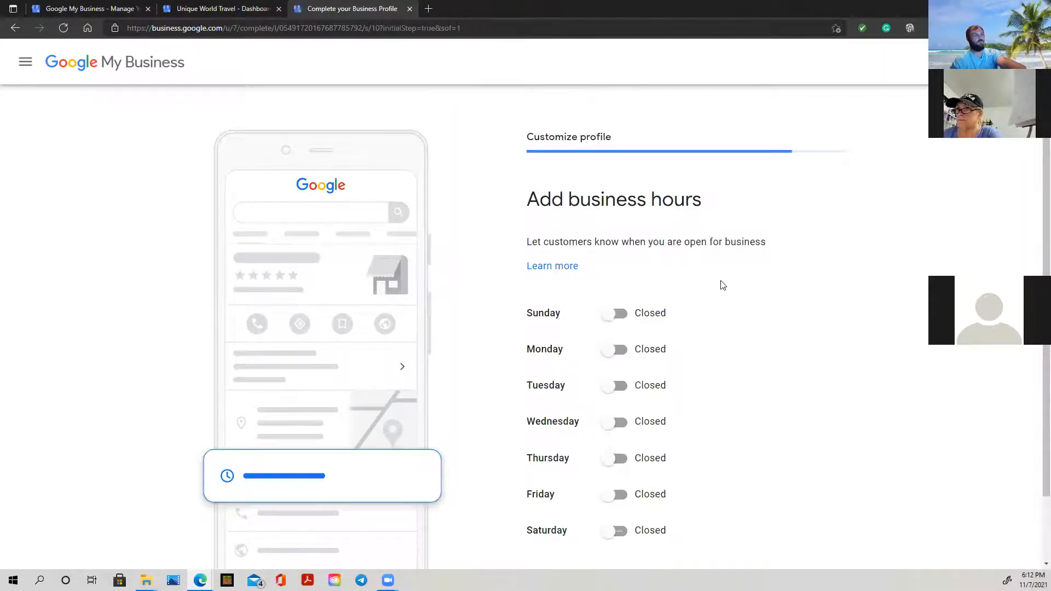
Set the business hours for Sunday, Monday and Tuesday to open 24 hours.
{"action": "scroll", "coordinate": [720, 286], "scroll_direction": "down", "scroll_amount": 2}
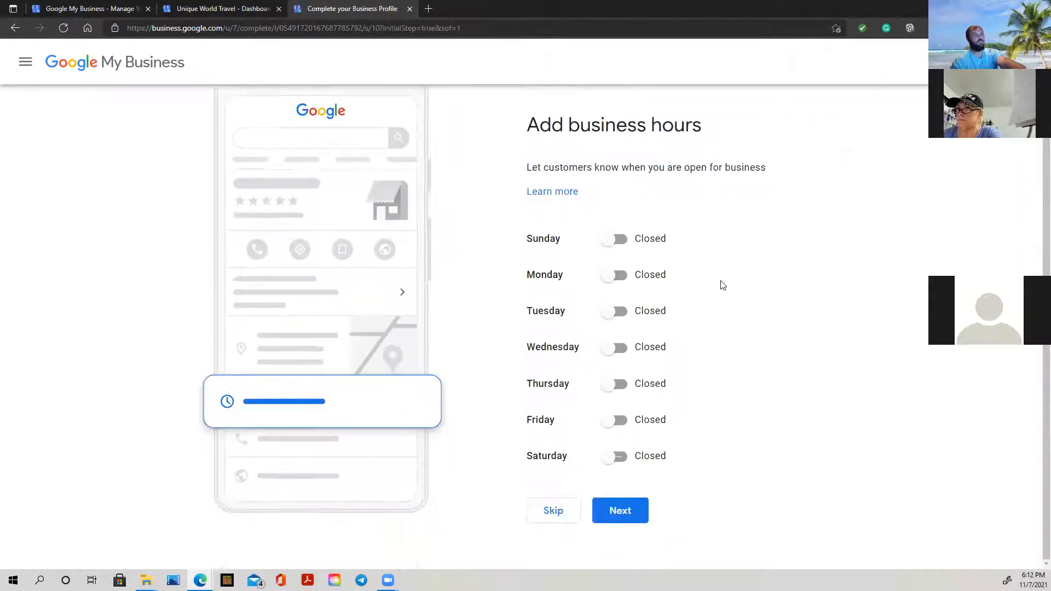
{"action": "left_click", "coordinate": [617, 239]}
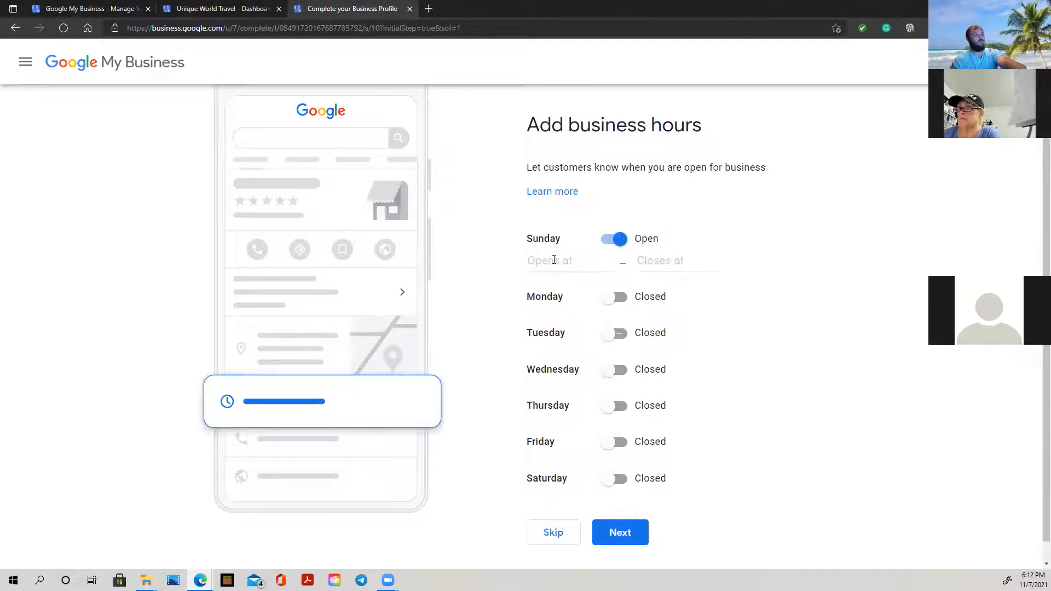
{"action": "left_click", "coordinate": [554, 260]}
{"action": "left_click", "coordinate": [575, 299]}
{"action": "left_click", "coordinate": [625, 277]}
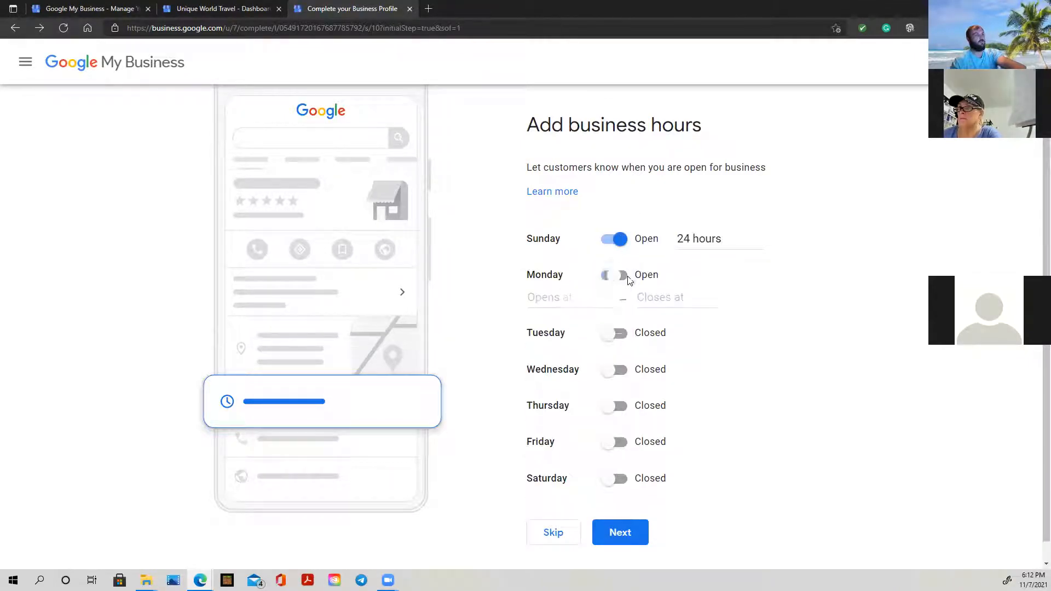
{"action": "left_click", "coordinate": [559, 294]}
{"action": "left_click", "coordinate": [560, 326]}
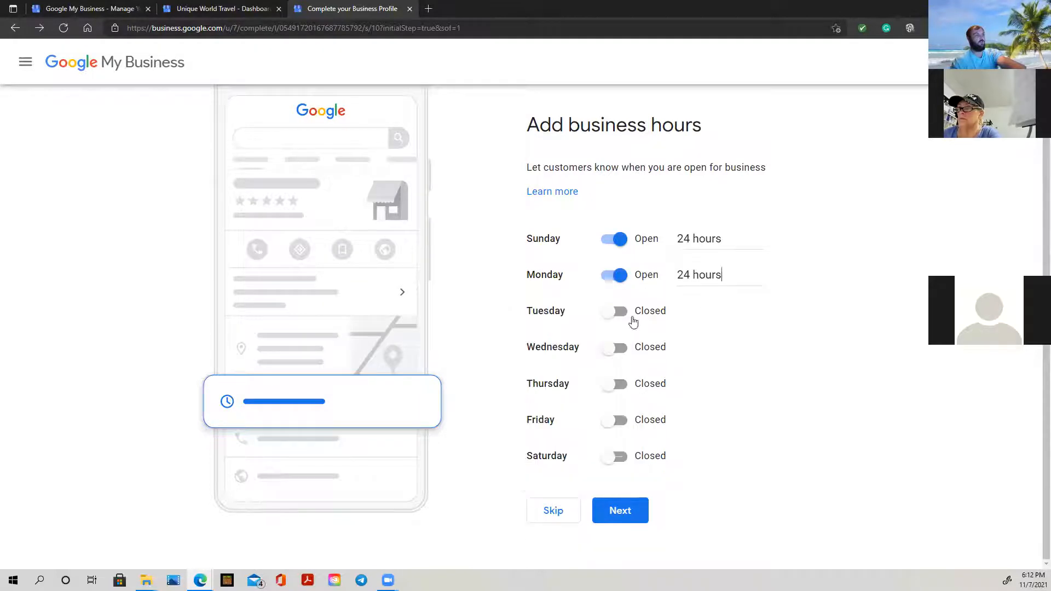
{"action": "left_click", "coordinate": [630, 317]}
{"action": "left_click", "coordinate": [548, 334]}
{"action": "left_click", "coordinate": [559, 365]}
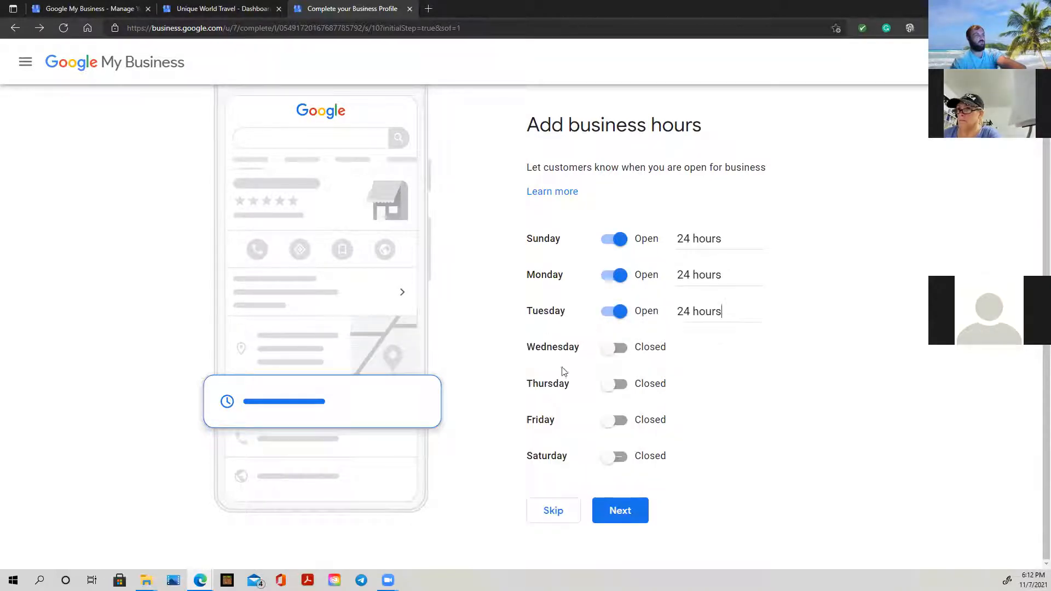
Set Wednesday, Thursday, Friday and Saturday to open 24 hours and submit the business hours.
{"action": "left_click", "coordinate": [618, 348]}
{"action": "left_click", "coordinate": [545, 367]}
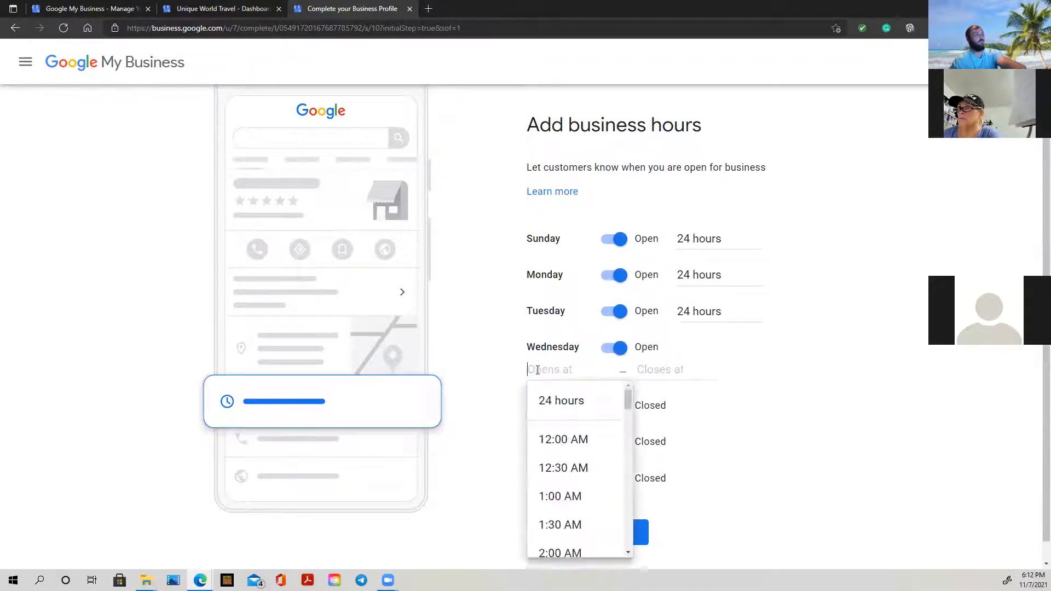
{"action": "left_click", "coordinate": [556, 401]}
{"action": "left_click", "coordinate": [617, 383]}
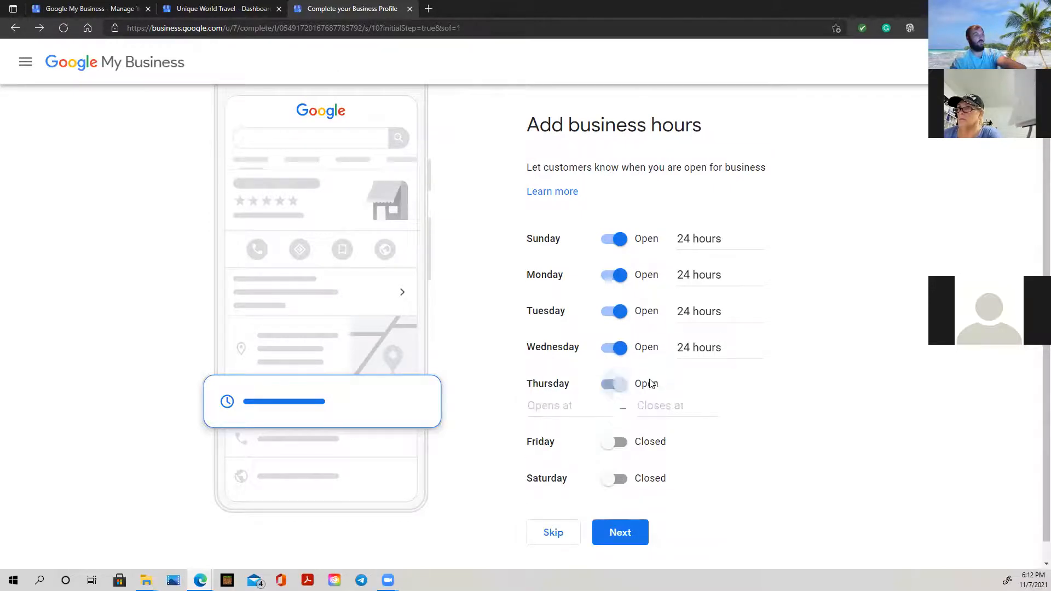
{"action": "left_click", "coordinate": [550, 405]}
{"action": "left_click", "coordinate": [561, 436]}
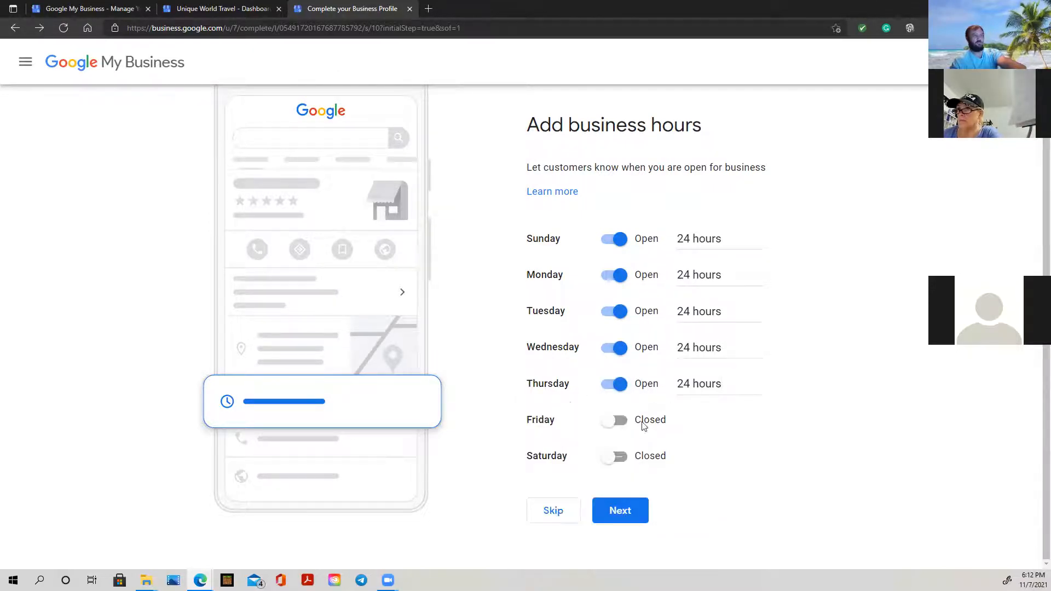
{"action": "left_click", "coordinate": [643, 424]}
{"action": "left_click", "coordinate": [547, 442]}
{"action": "left_click", "coordinate": [563, 473]}
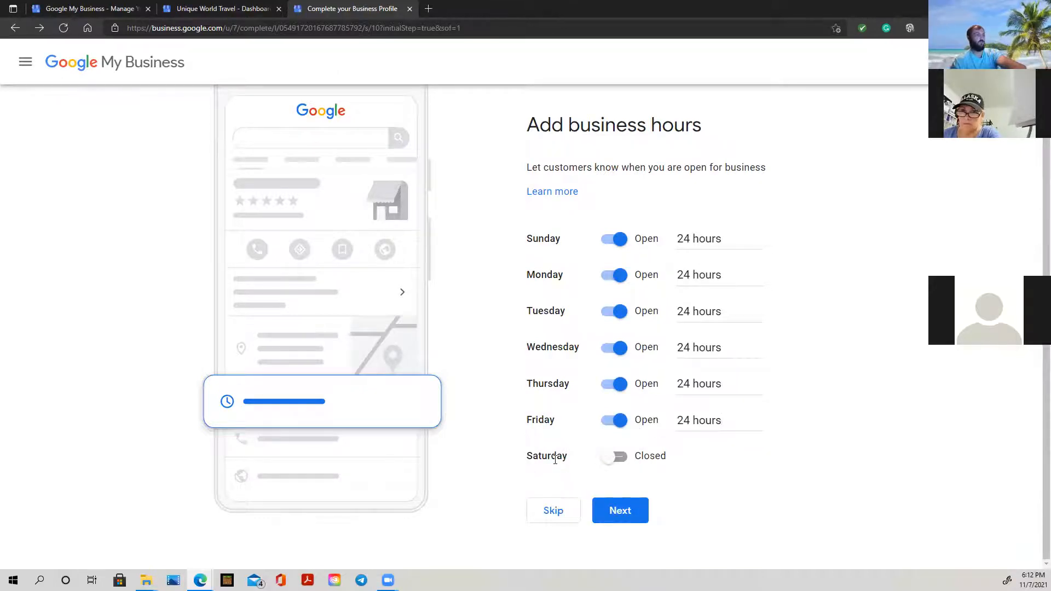
{"action": "left_click", "coordinate": [651, 457]}
{"action": "left_click", "coordinate": [552, 478]}
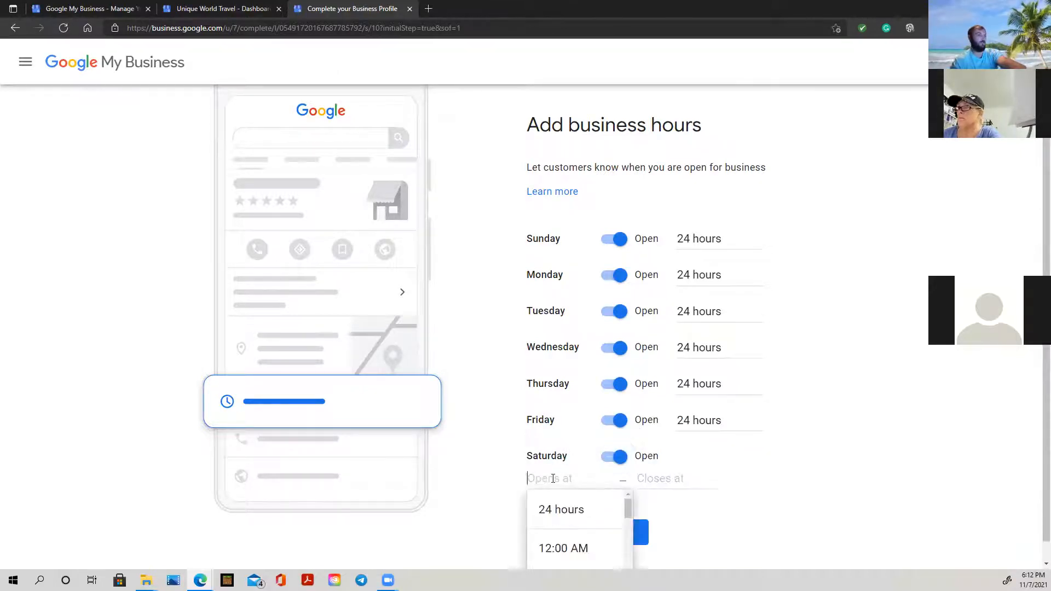
{"action": "left_click", "coordinate": [556, 510]}
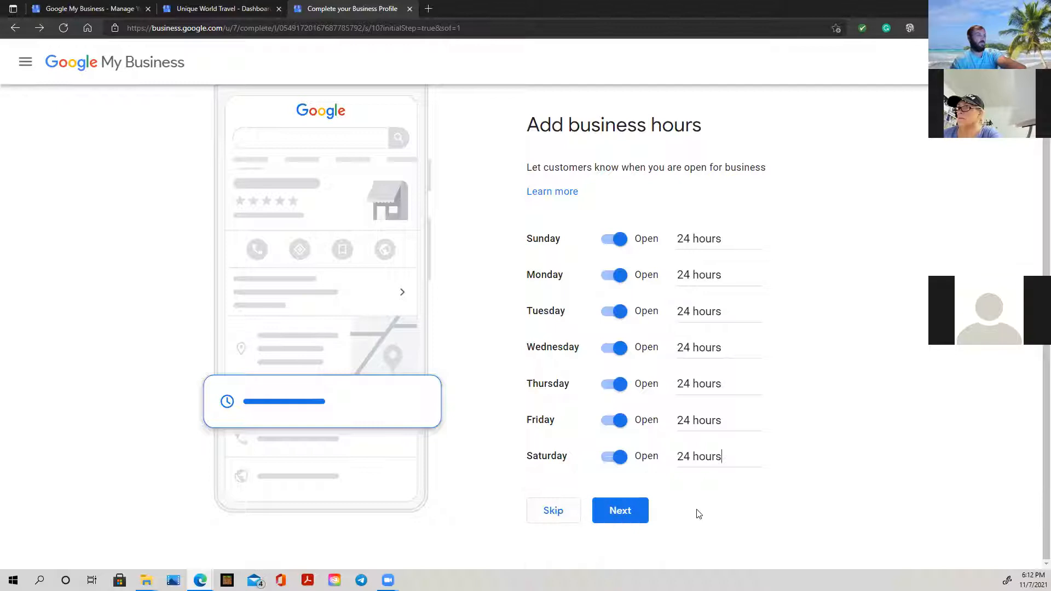
{"action": "left_click", "coordinate": [627, 512]}
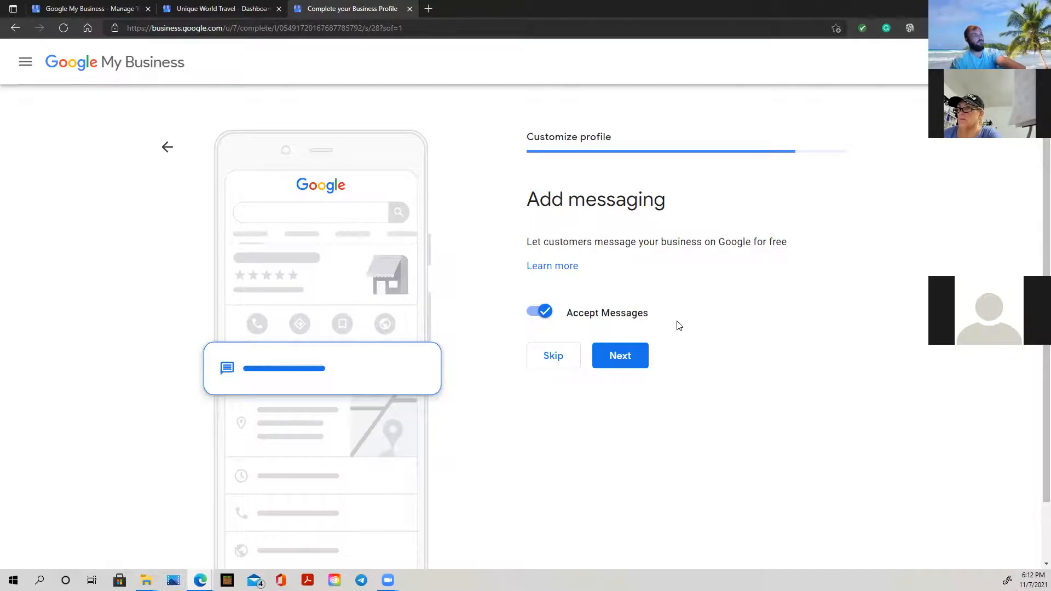
Continue with Accept Messages enabled, and paste the copied Personal Travel Agent text starting "Need help with your travels?" as the business description.
{"action": "left_click", "coordinate": [624, 355]}
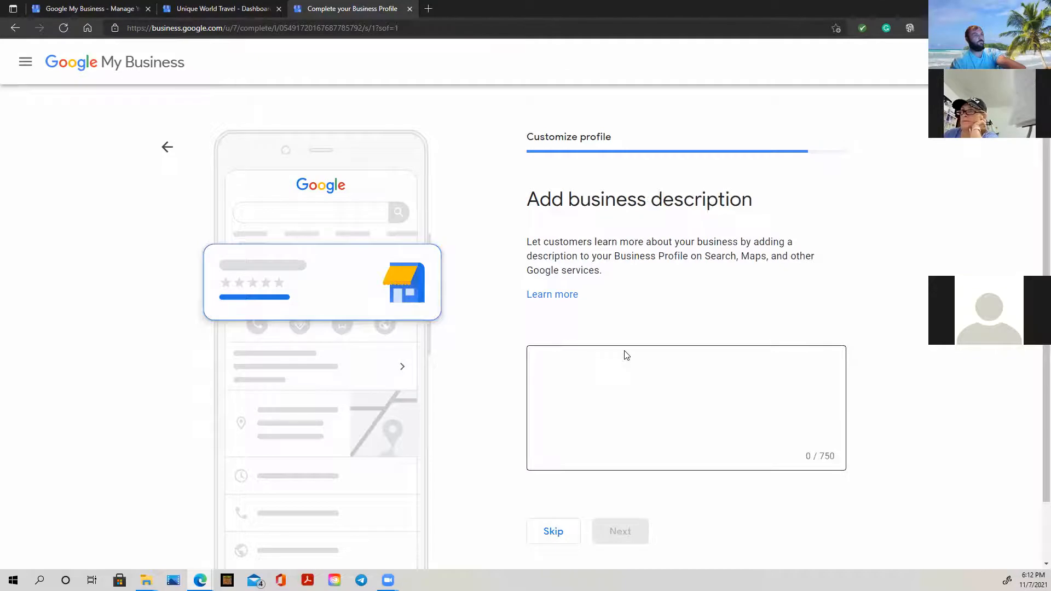
{"action": "left_click", "coordinate": [609, 375]}
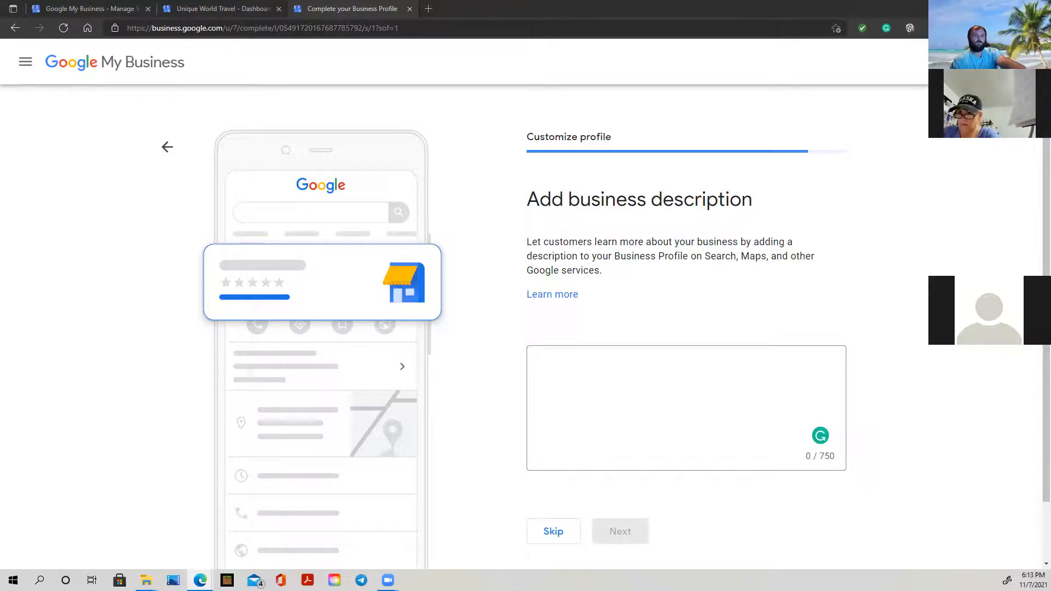
{"action": "right_click", "coordinate": [572, 356]}
{"action": "left_click", "coordinate": [572, 356]}
{"action": "right_click", "coordinate": [539, 366]}
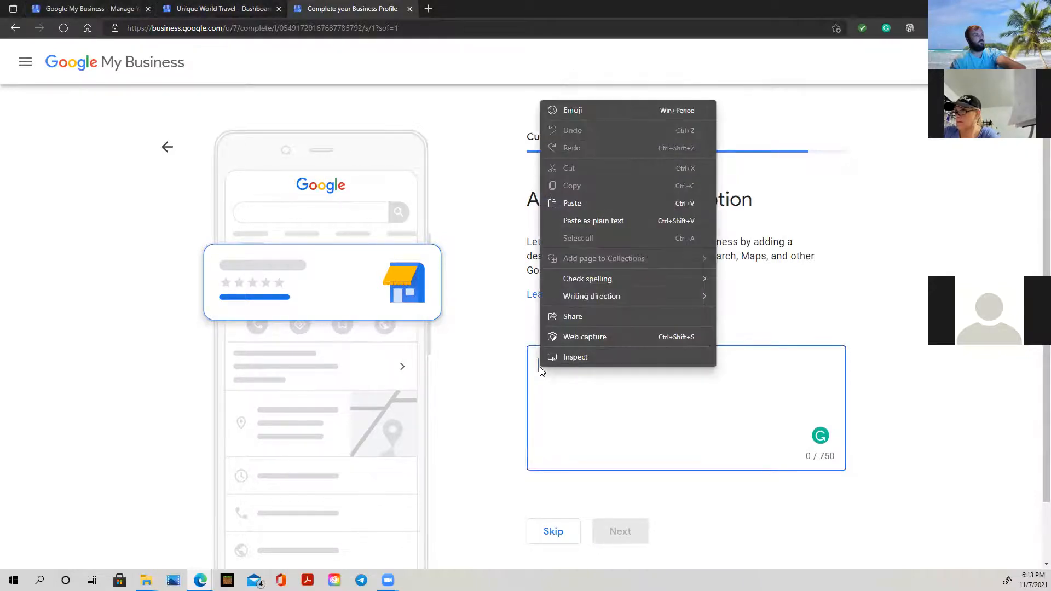
{"action": "left_click", "coordinate": [581, 199]}
{"action": "scroll", "coordinate": [656, 414], "scroll_direction": "up", "scroll_amount": 1}
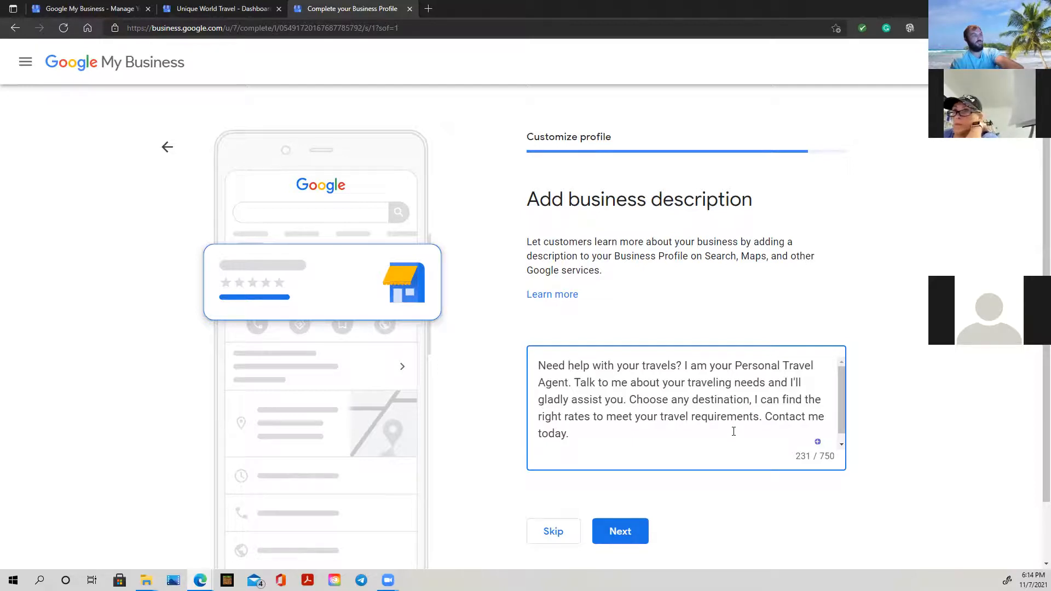
{"action": "scroll", "coordinate": [740, 431], "scroll_direction": "down", "scroll_amount": 2}
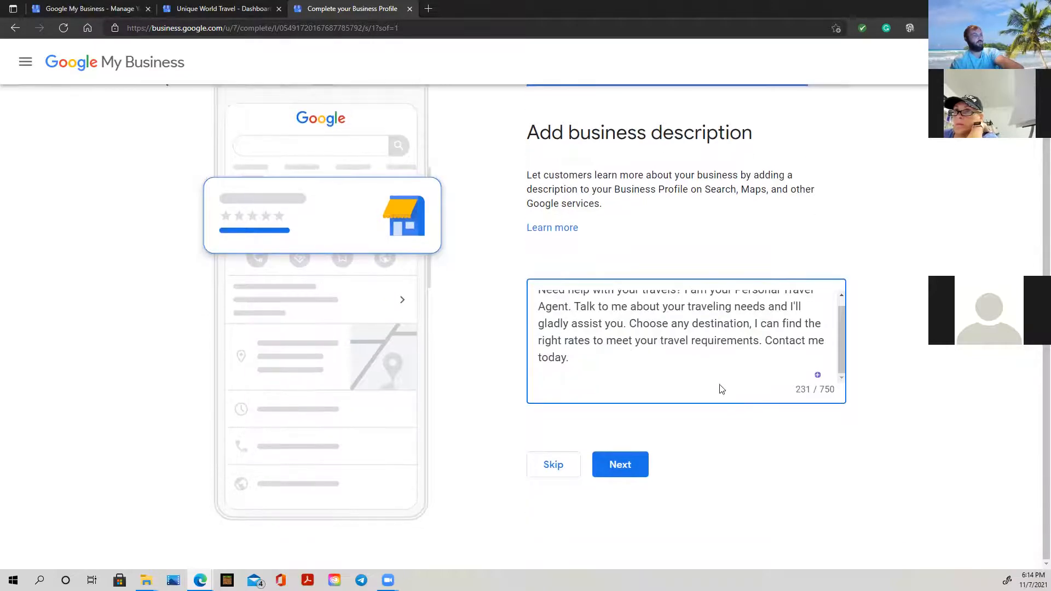
{"action": "scroll", "coordinate": [717, 349], "scroll_direction": "up", "scroll_amount": 2}
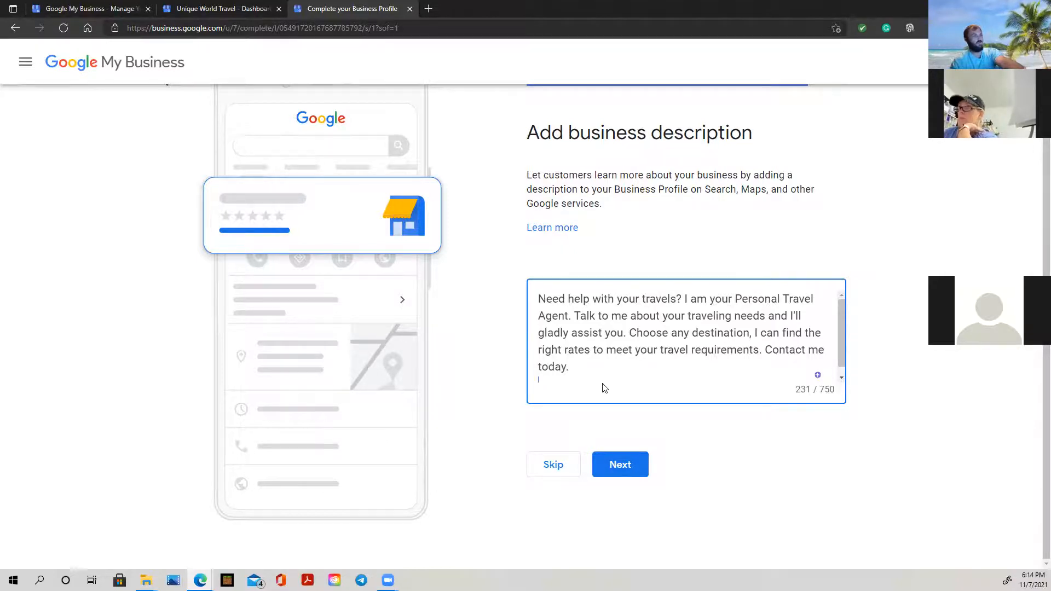
Review the pasted business description and submit it.
{"action": "scroll", "coordinate": [605, 377], "scroll_direction": "down", "scroll_amount": 1}
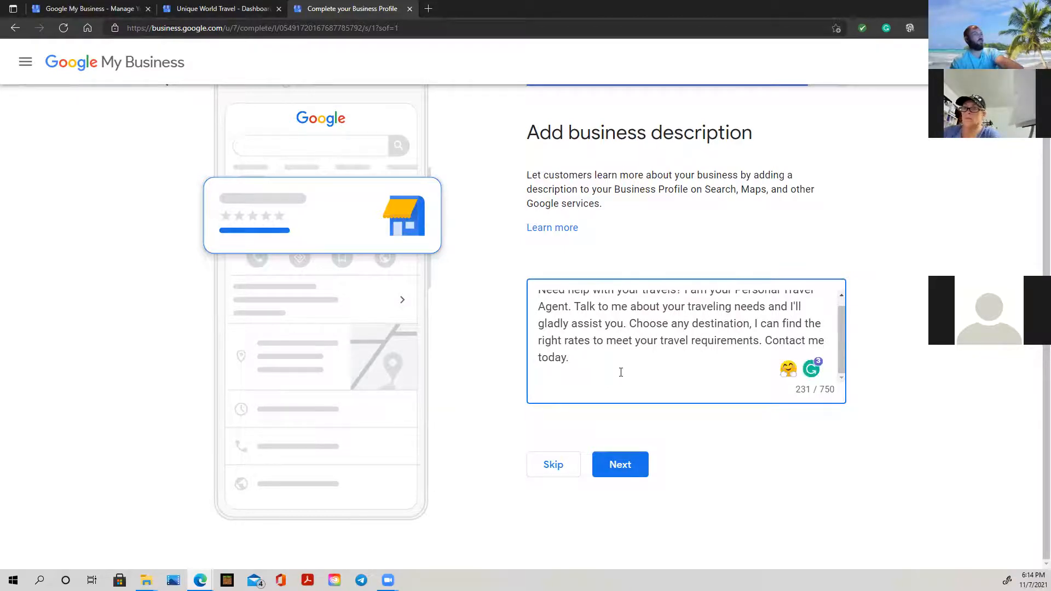
{"action": "scroll", "coordinate": [621, 373], "scroll_direction": "up", "scroll_amount": 1}
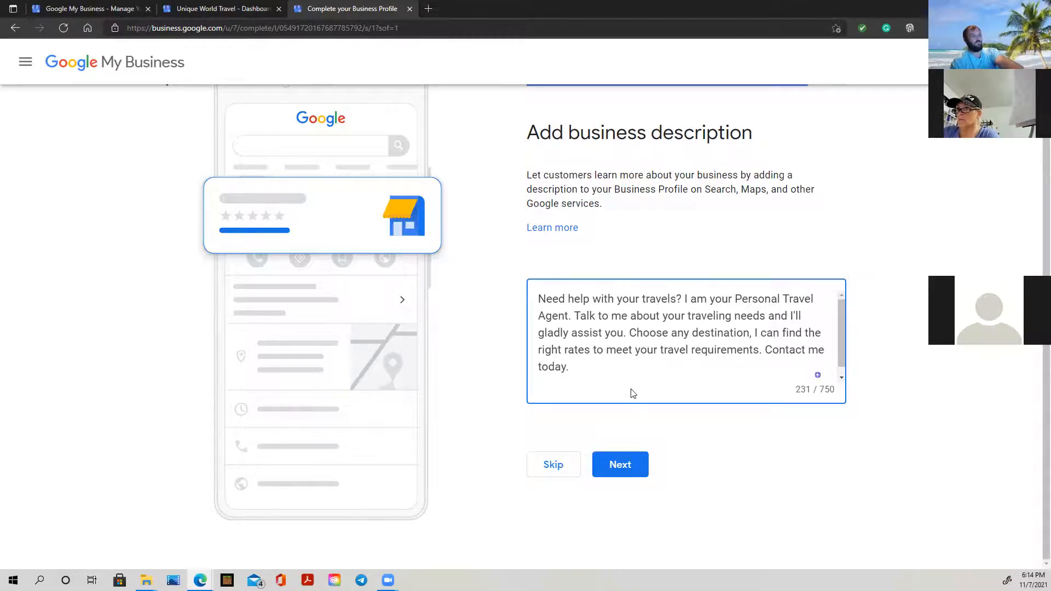
{"action": "left_click", "coordinate": [638, 471]}
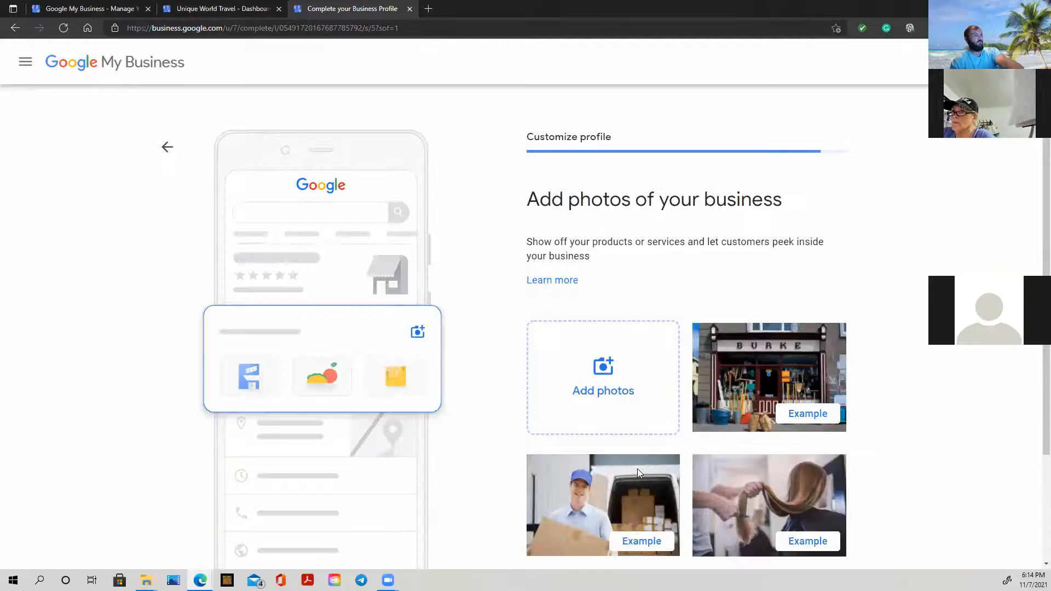
{"action": "scroll", "coordinate": [640, 394], "scroll_direction": "down", "scroll_amount": 3}
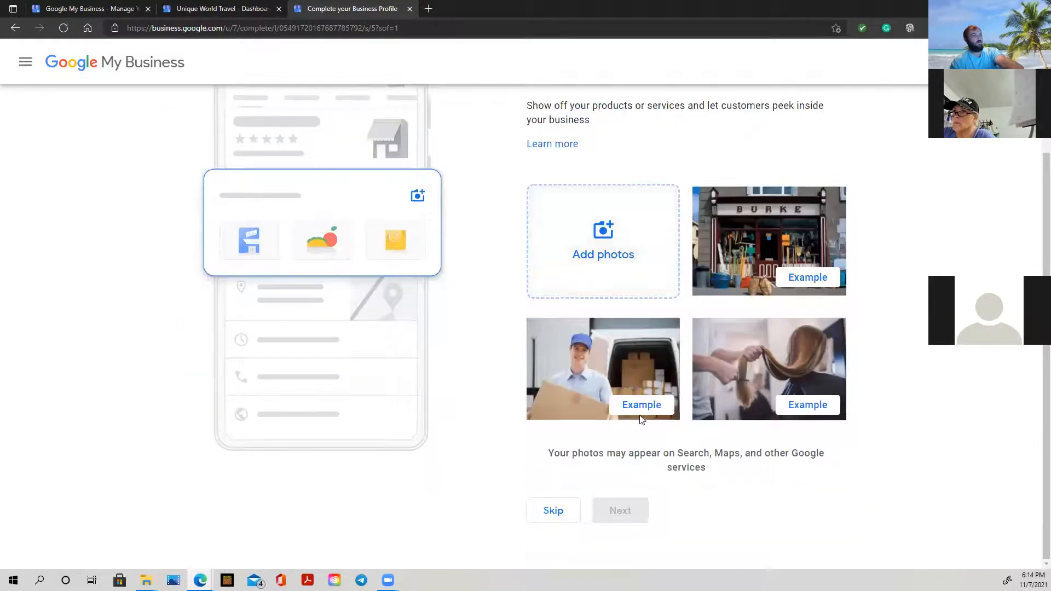
{"action": "scroll", "coordinate": [639, 435], "scroll_direction": "up", "scroll_amount": 3}
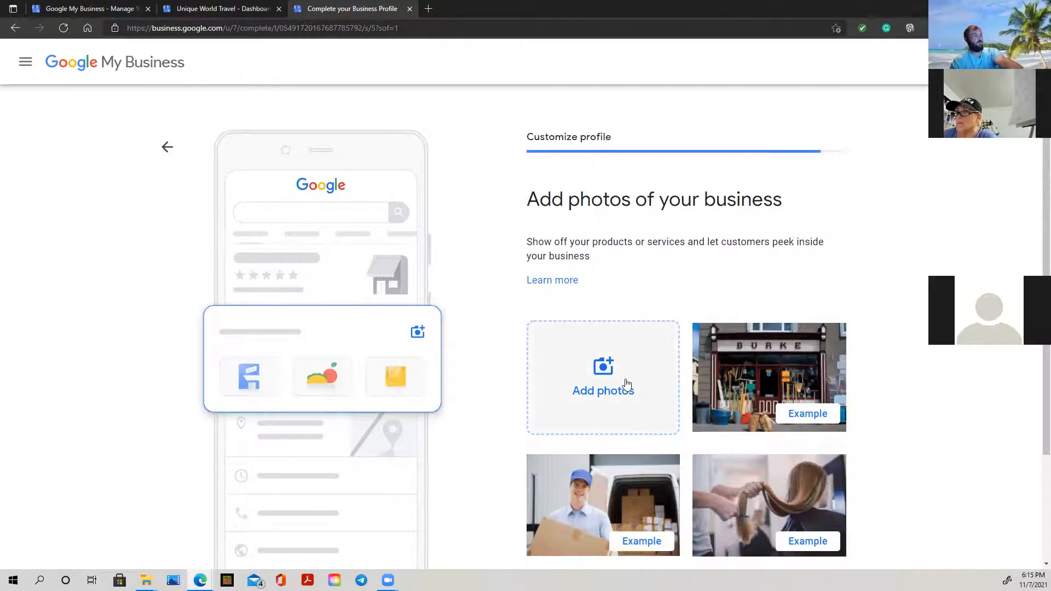
{"action": "scroll", "coordinate": [784, 386], "scroll_direction": "down", "scroll_amount": 3}
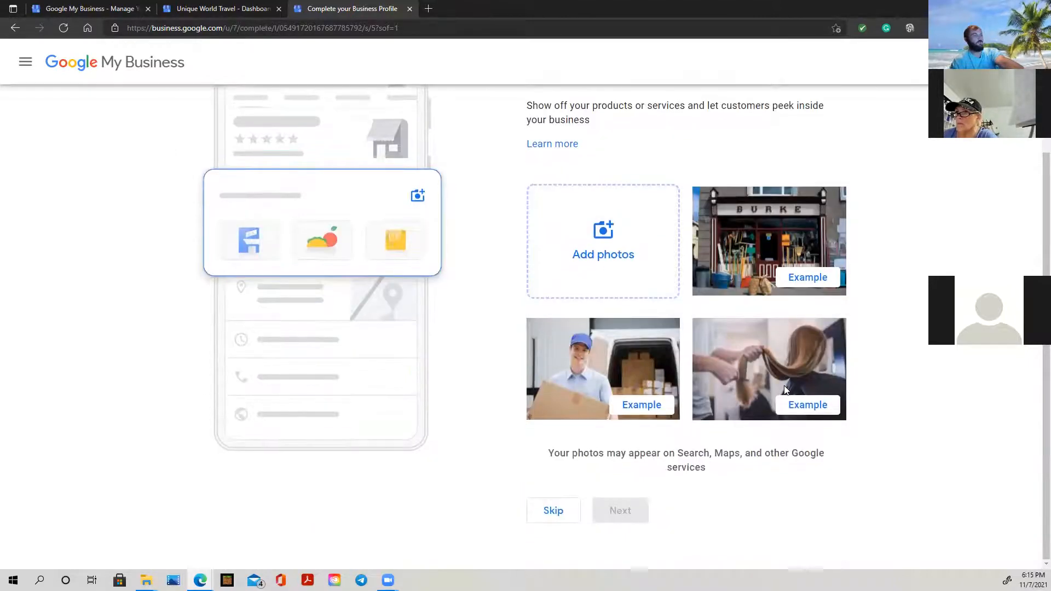
{"action": "scroll", "coordinate": [784, 389], "scroll_direction": "up", "scroll_amount": 3}
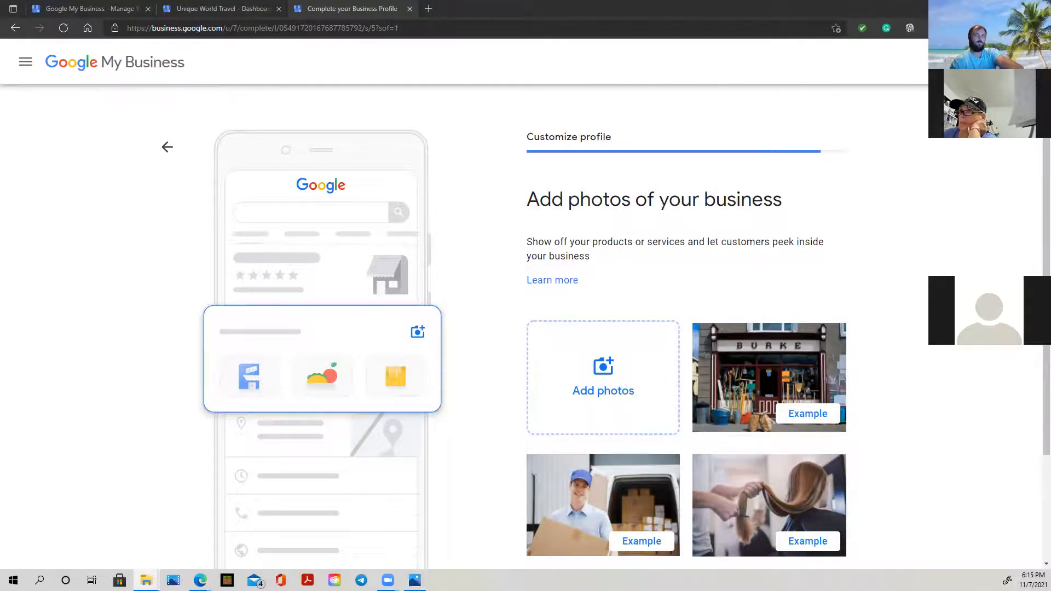
{"action": "left_click", "coordinate": [621, 369]}
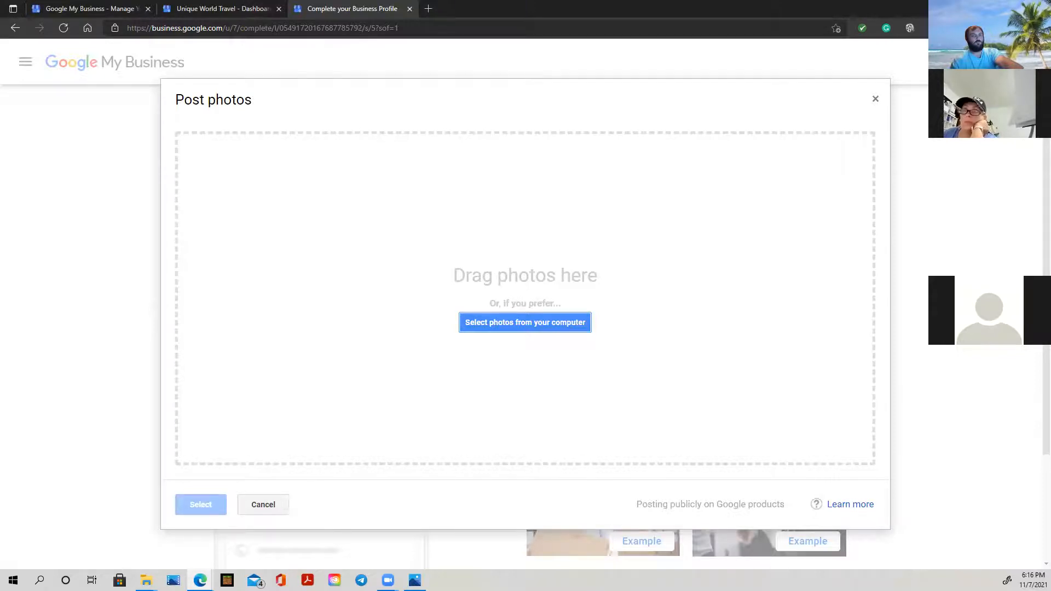
{"action": "left_click_drag", "start_coordinate": [195, 328], "coordinate": [528, 309]}
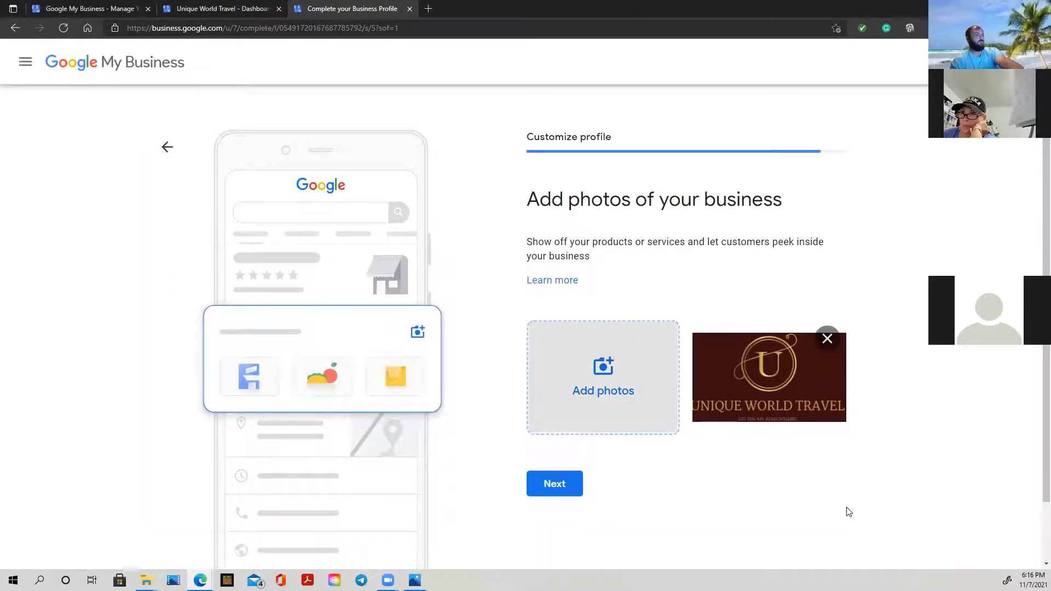
{"action": "left_click", "coordinate": [827, 338]}
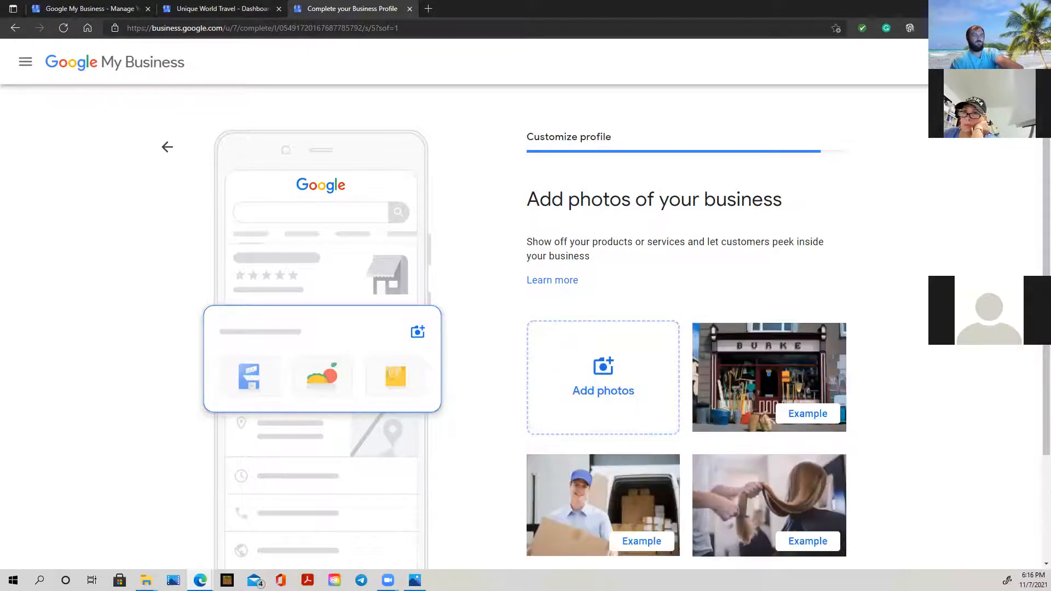
{"action": "left_click_drag", "start_coordinate": [0, 386], "coordinate": [616, 410]}
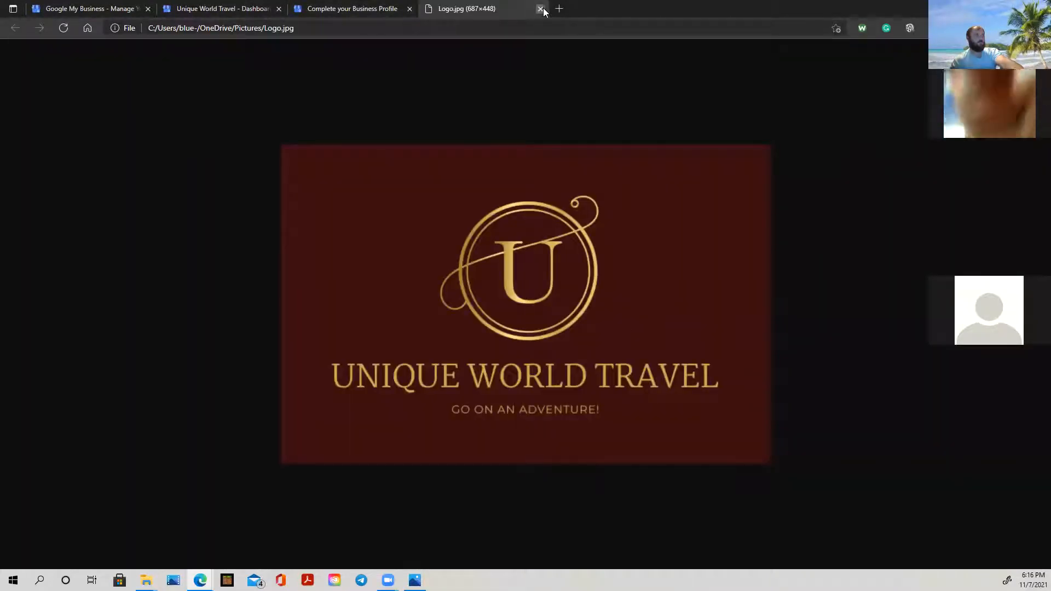
{"action": "left_click", "coordinate": [541, 8]}
Add the Unique World Travel Logo.jpg and the sea landscape picture as business photos and submit them.
{"action": "left_click", "coordinate": [618, 385]}
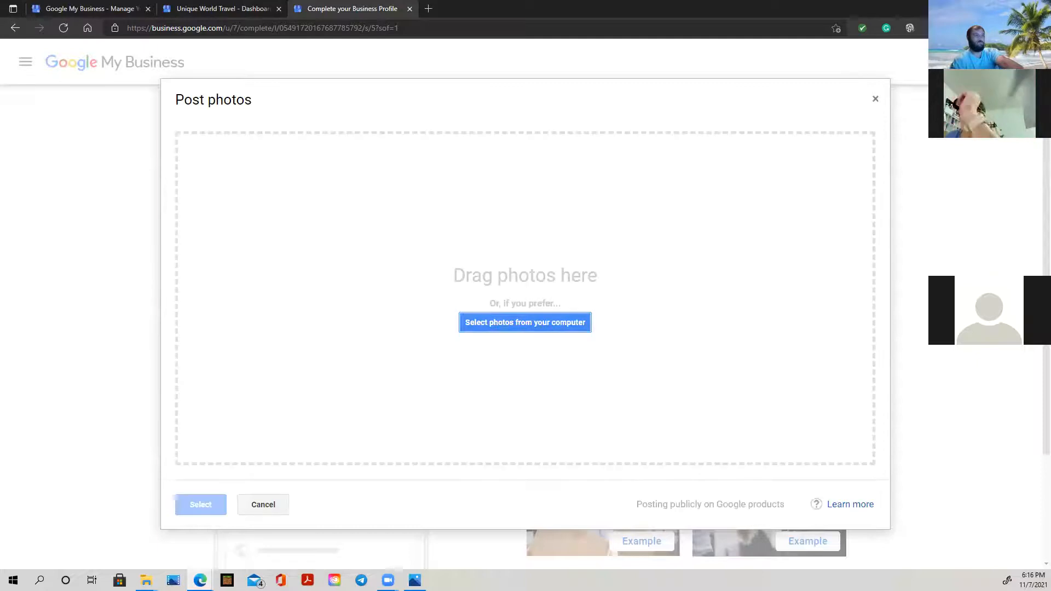
{"action": "left_click_drag", "start_coordinate": [14, 417], "coordinate": [488, 290]}
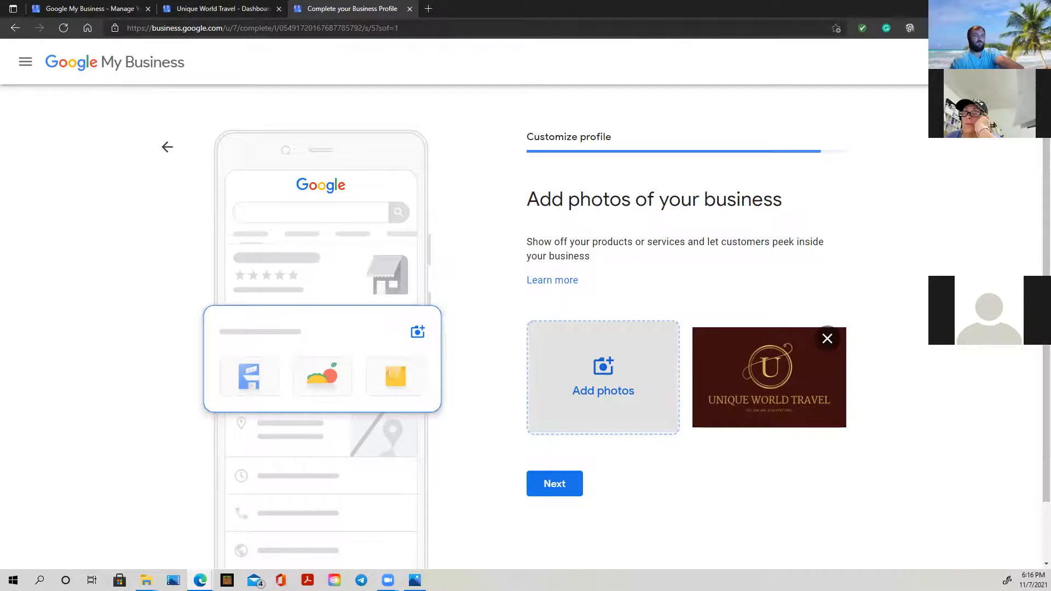
{"action": "left_click", "coordinate": [603, 378]}
{"action": "left_click_drag", "start_coordinate": [146, 284], "coordinate": [91, 353]}
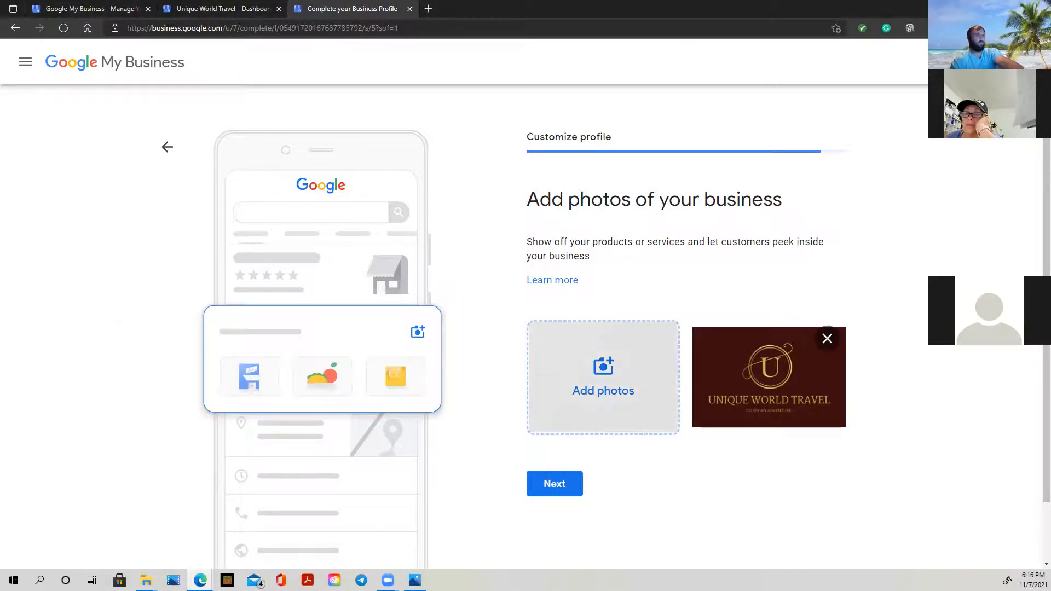
{"action": "left_click", "coordinate": [624, 393]}
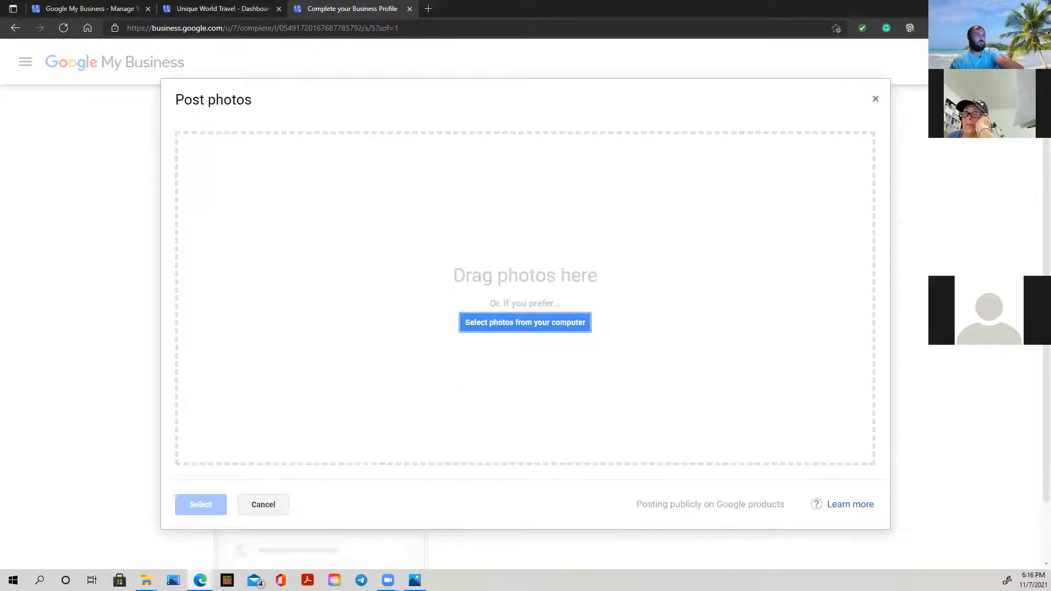
{"action": "left_click_drag", "start_coordinate": [1, 232], "coordinate": [521, 315]}
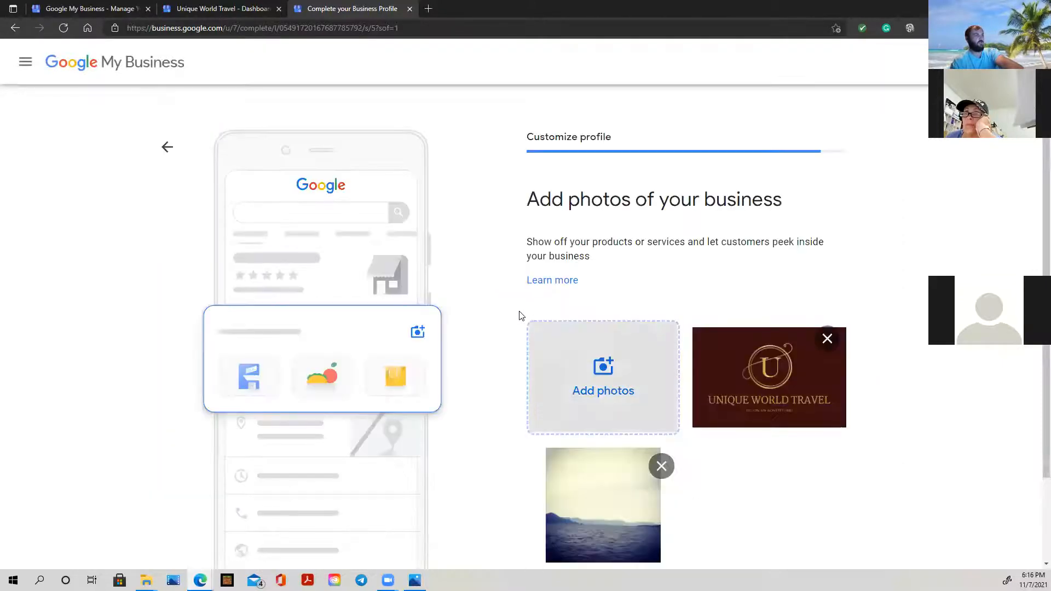
{"action": "scroll", "coordinate": [857, 470], "scroll_direction": "down", "scroll_amount": 2}
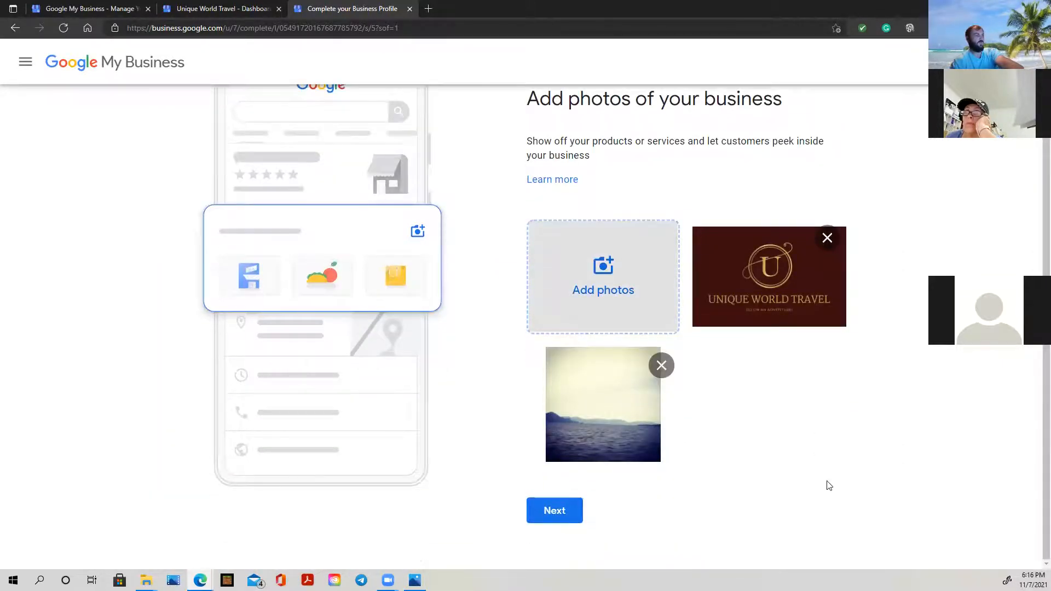
{"action": "left_click", "coordinate": [570, 511]}
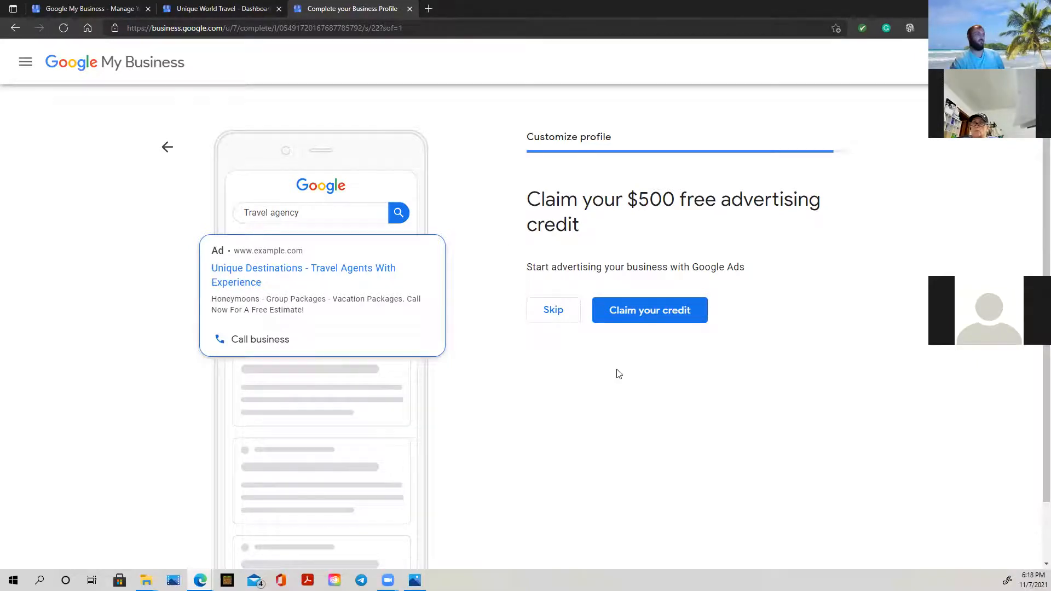
Skip the $500 advertising credit and finish the profile setup, dismissing the survey and the welcome message.
{"action": "left_click", "coordinate": [547, 323]}
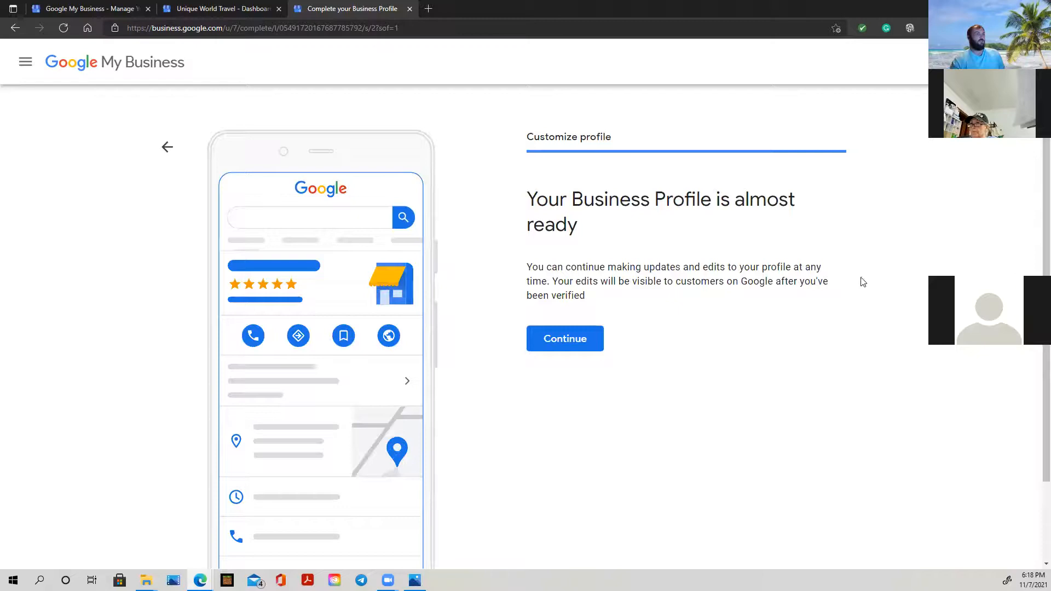
{"action": "left_click", "coordinate": [567, 344]}
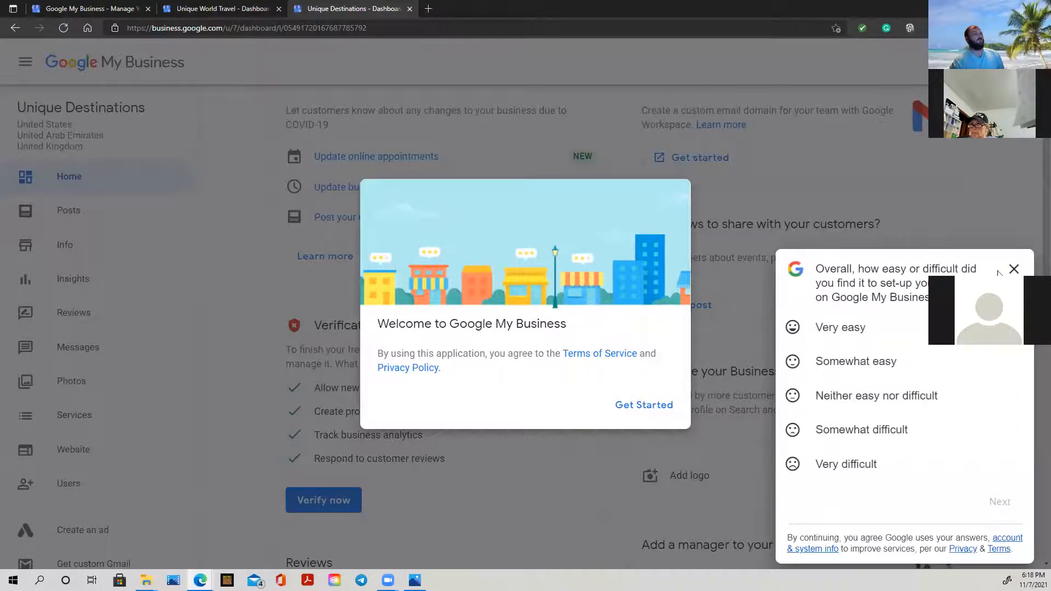
{"action": "left_click", "coordinate": [1013, 269]}
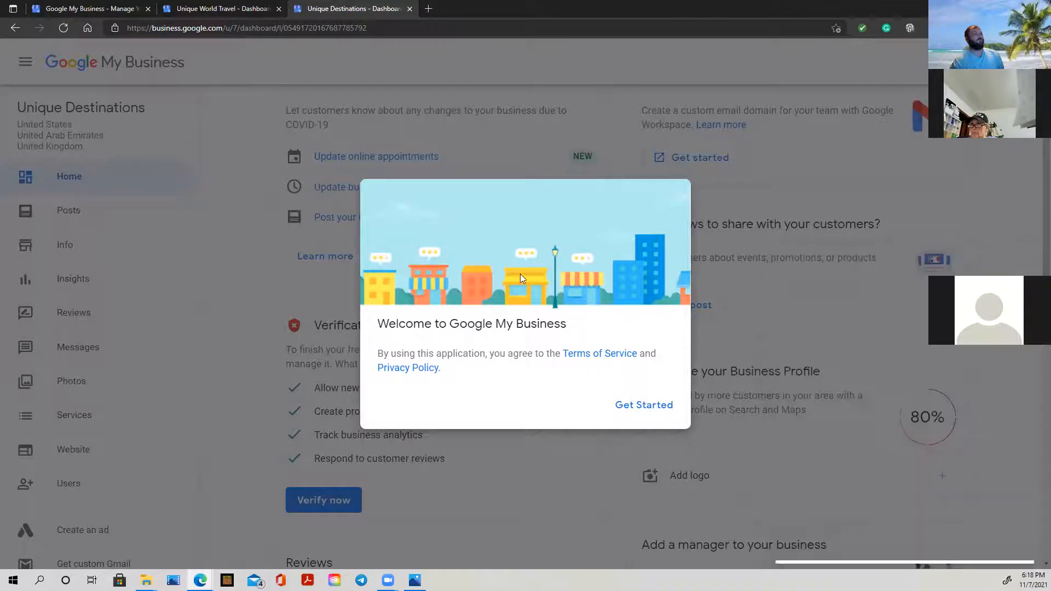
{"action": "left_click", "coordinate": [653, 406]}
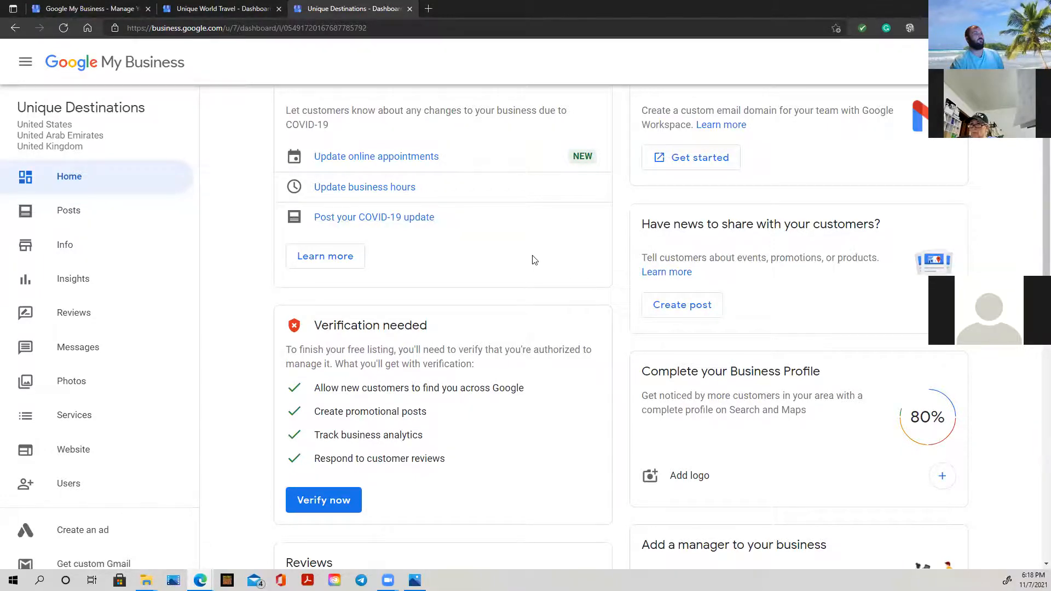
Look over the dashboard, start the Add logo task and dismiss the photo posting tip.
{"action": "scroll", "coordinate": [533, 257], "scroll_direction": "down", "scroll_amount": 5}
{"action": "scroll", "coordinate": [534, 259], "scroll_direction": "up", "scroll_amount": 5}
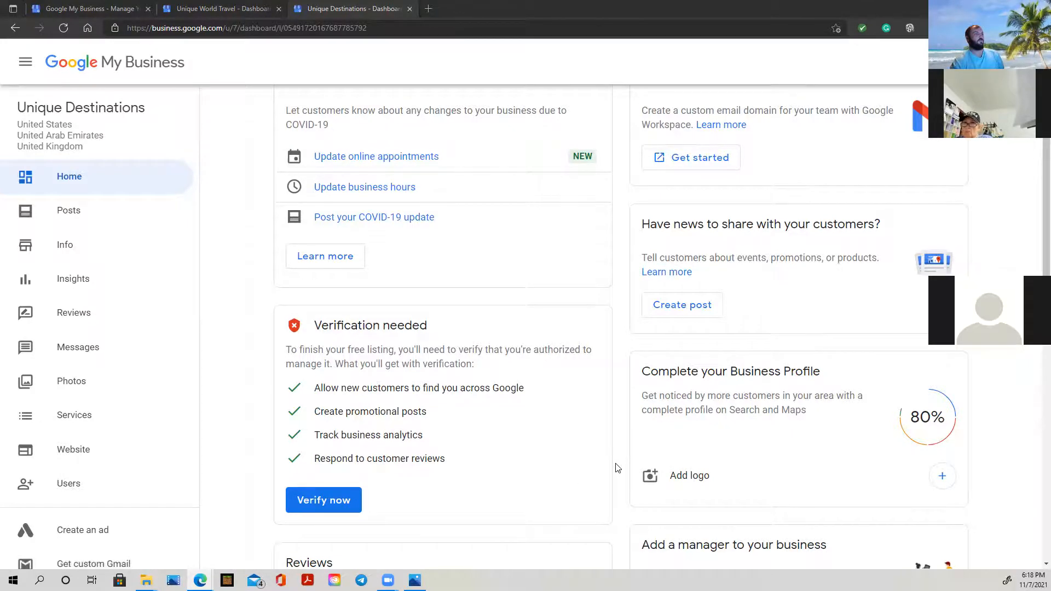
{"action": "scroll", "coordinate": [617, 467], "scroll_direction": "down", "scroll_amount": 8}
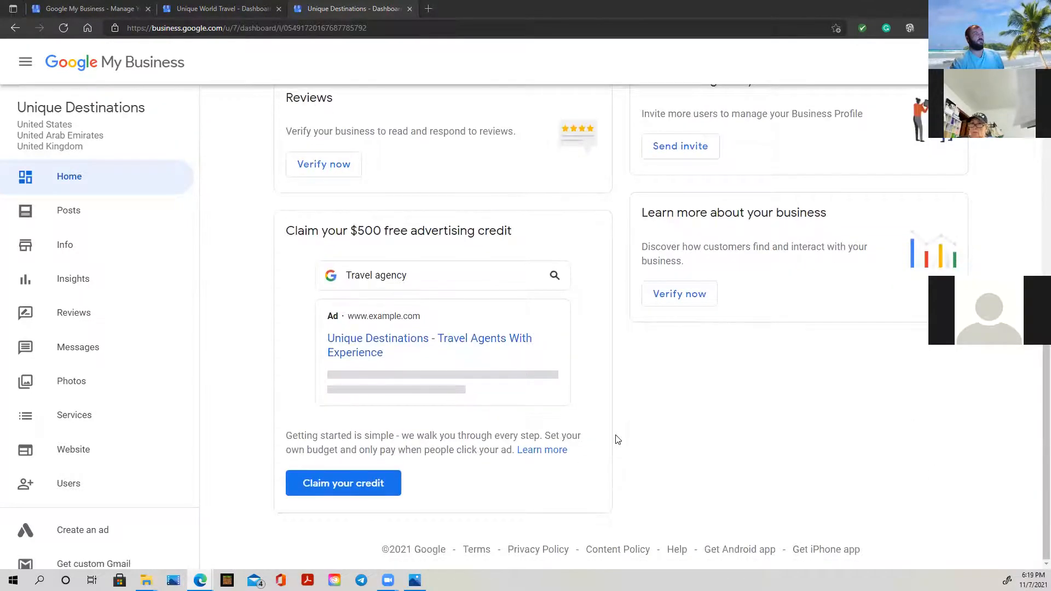
{"action": "scroll", "coordinate": [628, 286], "scroll_direction": "up", "scroll_amount": 6}
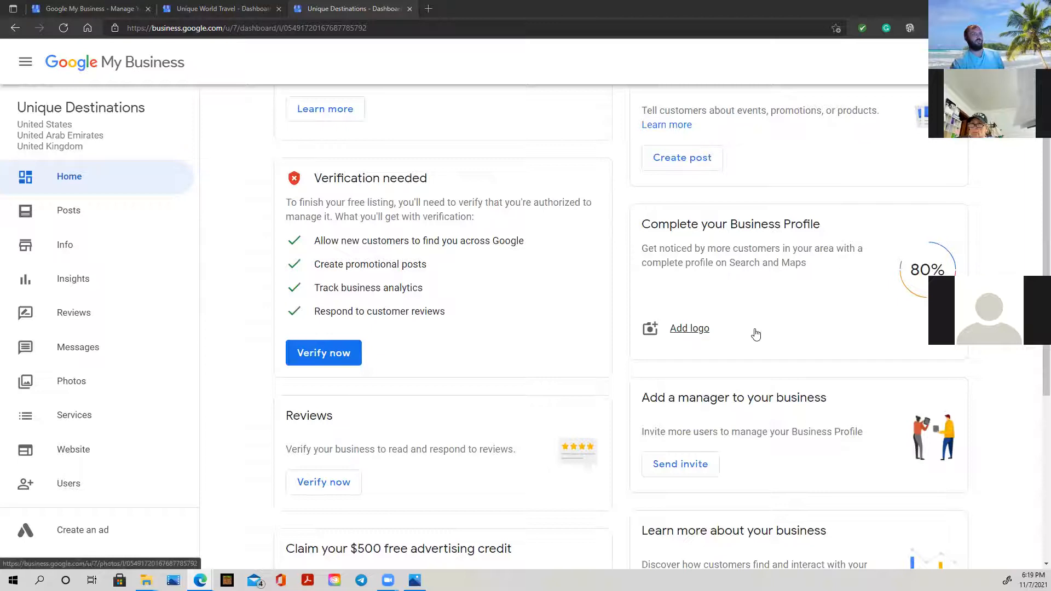
{"action": "left_click", "coordinate": [692, 328]}
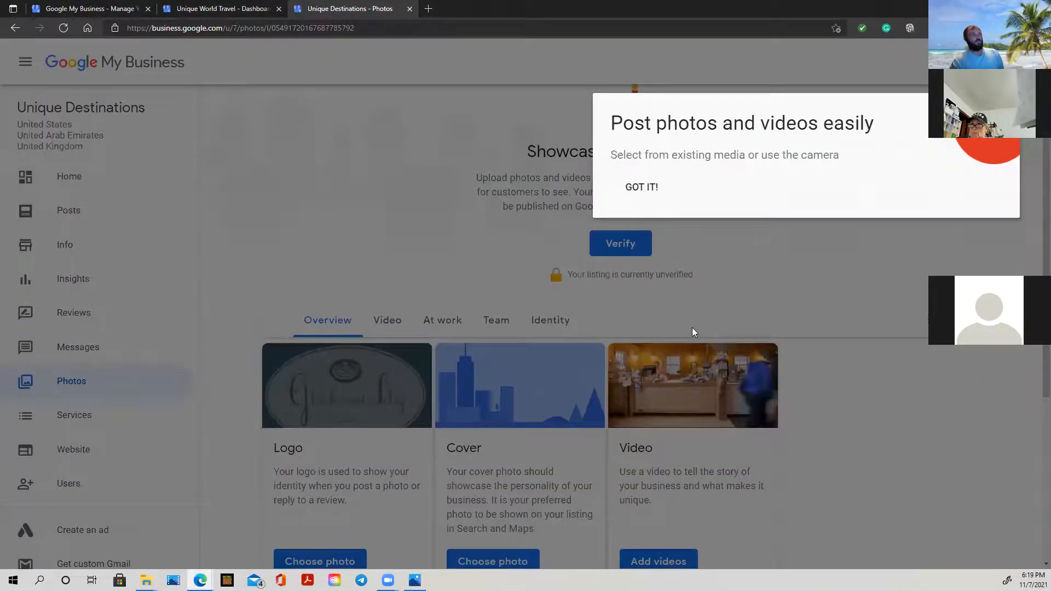
{"action": "left_click", "coordinate": [355, 186]}
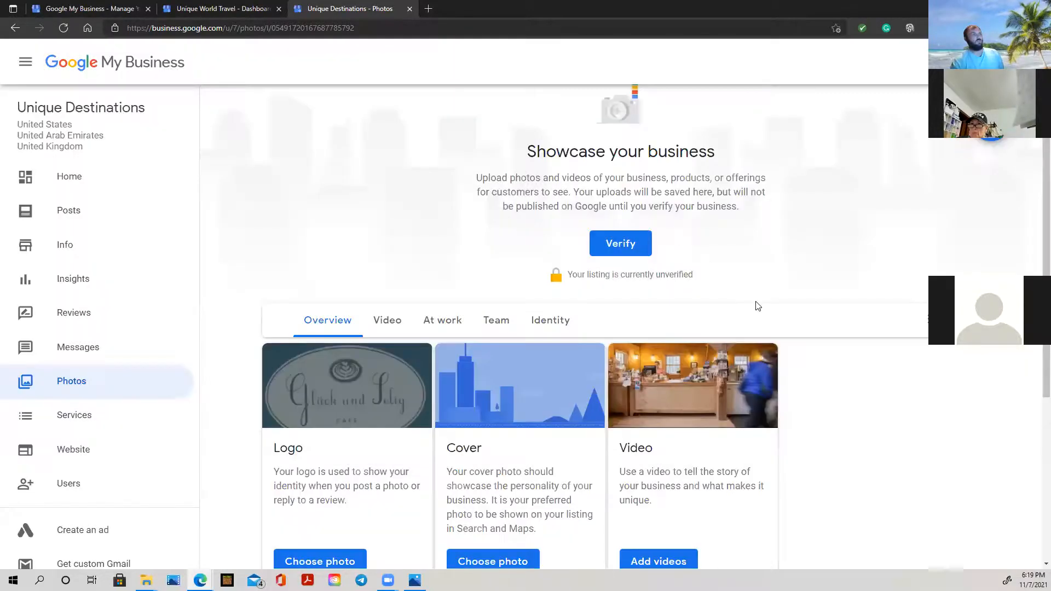
Upload Logo.jpg as the photo for the business logo.
{"action": "scroll", "coordinate": [758, 297], "scroll_direction": "down", "scroll_amount": 4}
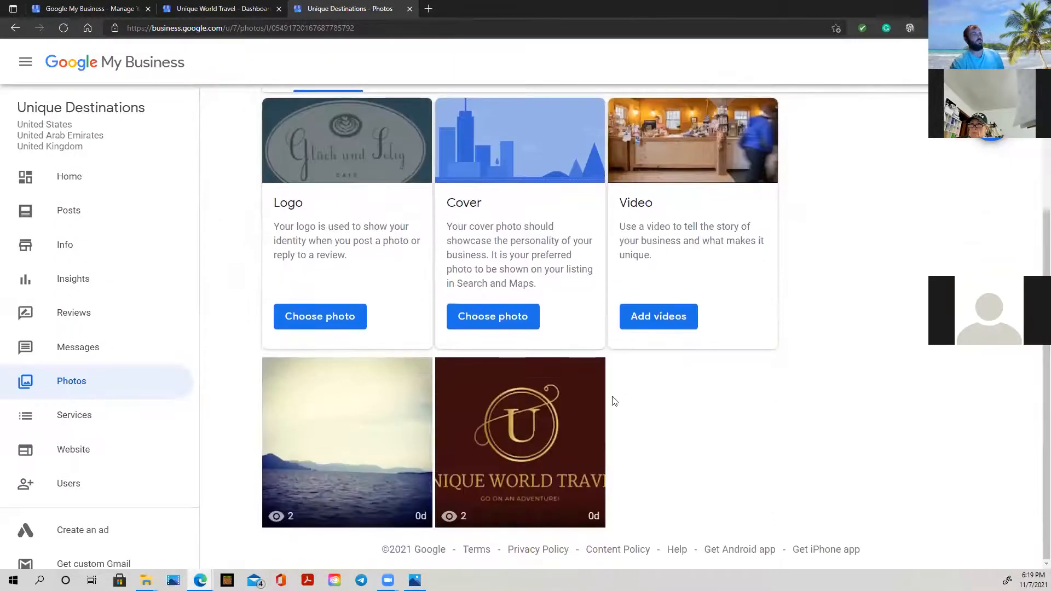
{"action": "scroll", "coordinate": [545, 422], "scroll_direction": "up", "scroll_amount": 1}
{"action": "scroll", "coordinate": [392, 332], "scroll_direction": "up", "scroll_amount": 1}
{"action": "scroll", "coordinate": [594, 485], "scroll_direction": "down", "scroll_amount": 2}
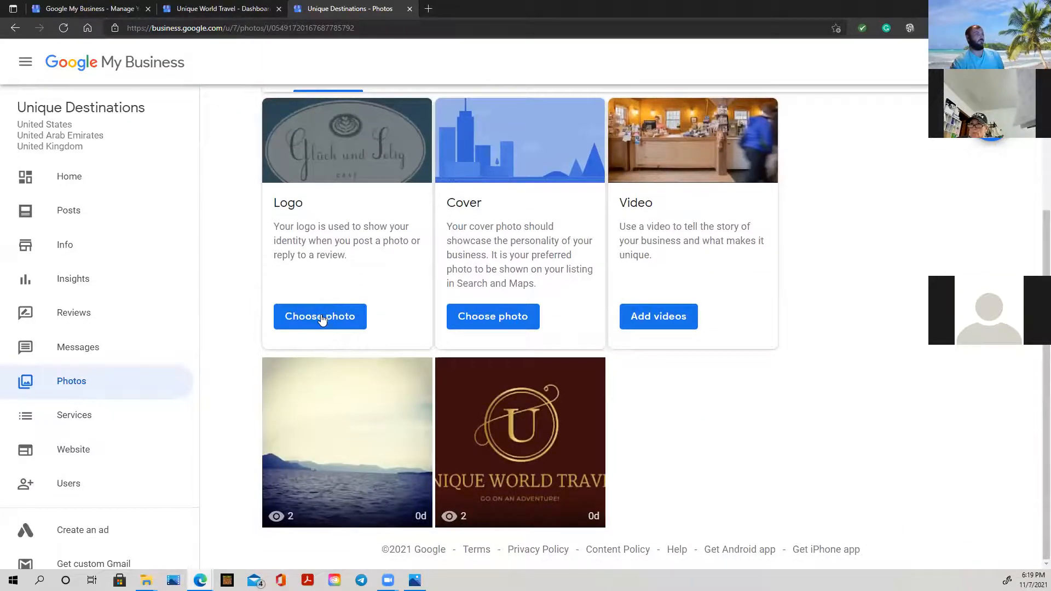
{"action": "left_click", "coordinate": [322, 317]}
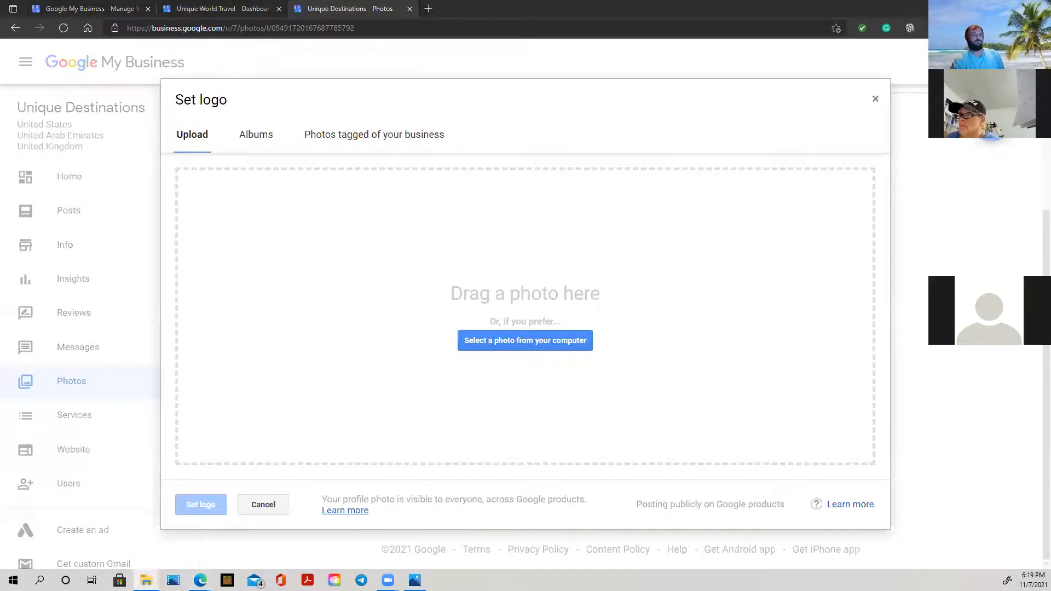
{"action": "left_click_drag", "start_coordinate": [0, 387], "coordinate": [521, 337]}
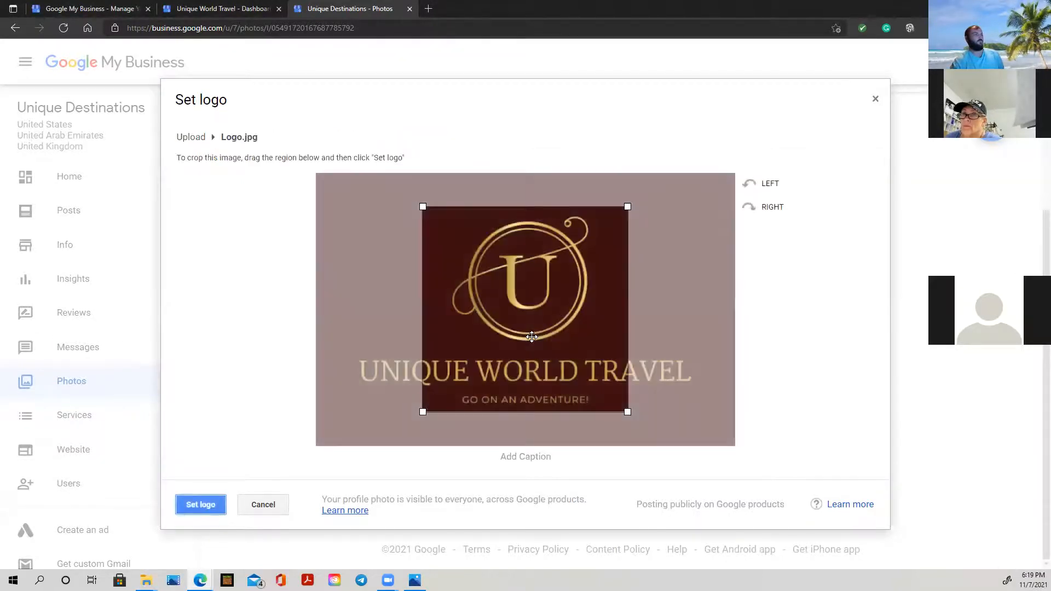
Enlarge the crop area to the full height of Logo.jpg, centred on the emblem, and set it as the logo.
{"action": "left_click_drag", "start_coordinate": [629, 206], "coordinate": [706, 242]}
{"action": "left_click_drag", "start_coordinate": [413, 417], "coordinate": [241, 449]}
{"action": "mouse_move", "coordinate": [609, 366]}
{"action": "left_mouse_down"}
{"action": "mouse_move", "coordinate": [554, 373]}
{"action": "mouse_move", "coordinate": [612, 373]}
{"action": "left_mouse_up"}
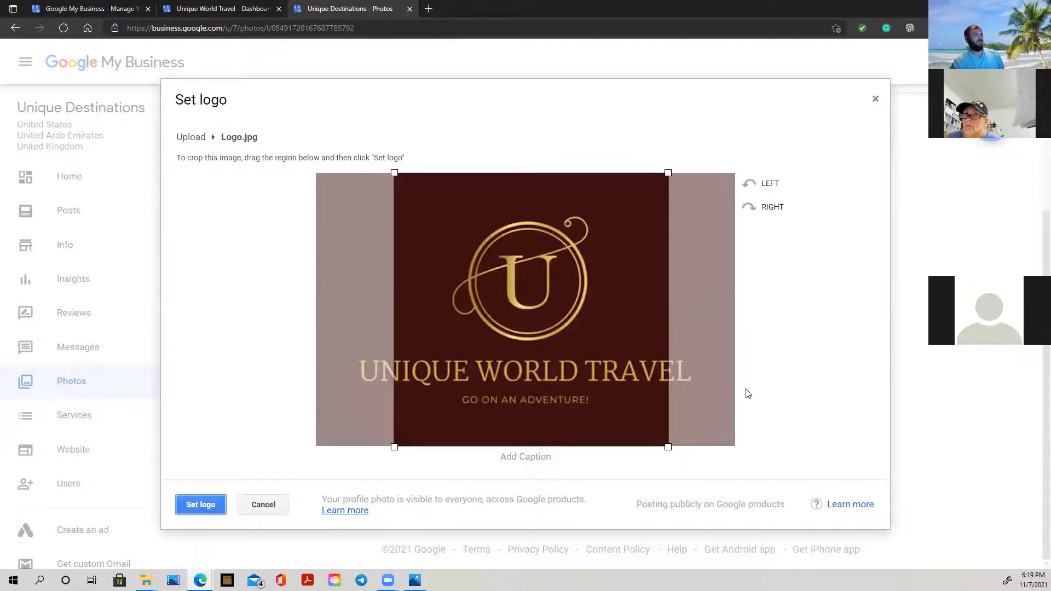
{"action": "left_click", "coordinate": [200, 504]}
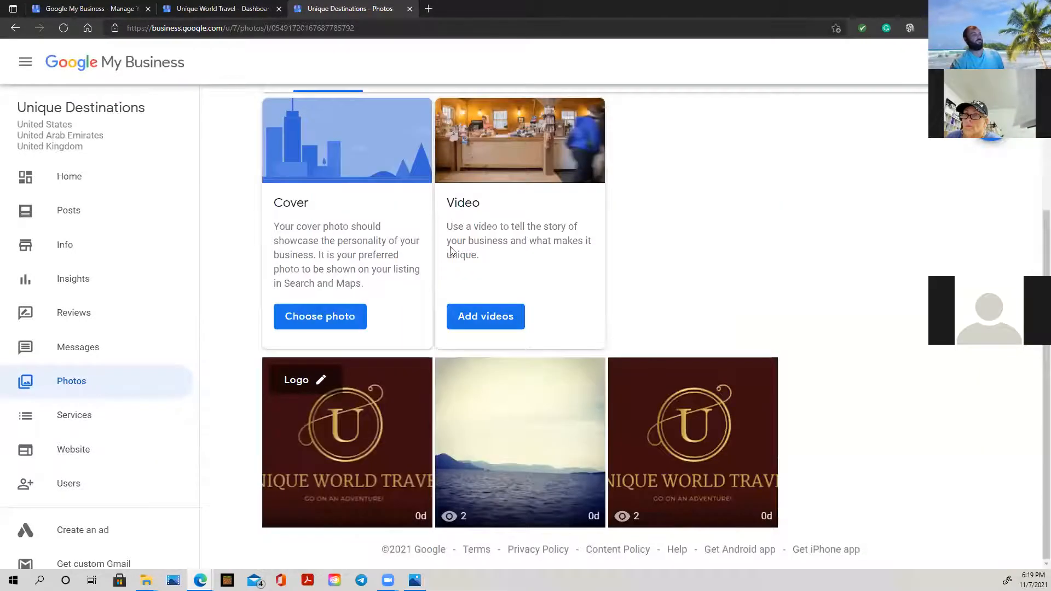
Upload the beach photo and set it as the business profile's cover photo.
{"action": "scroll", "coordinate": [383, 405], "scroll_direction": "down", "scroll_amount": 3}
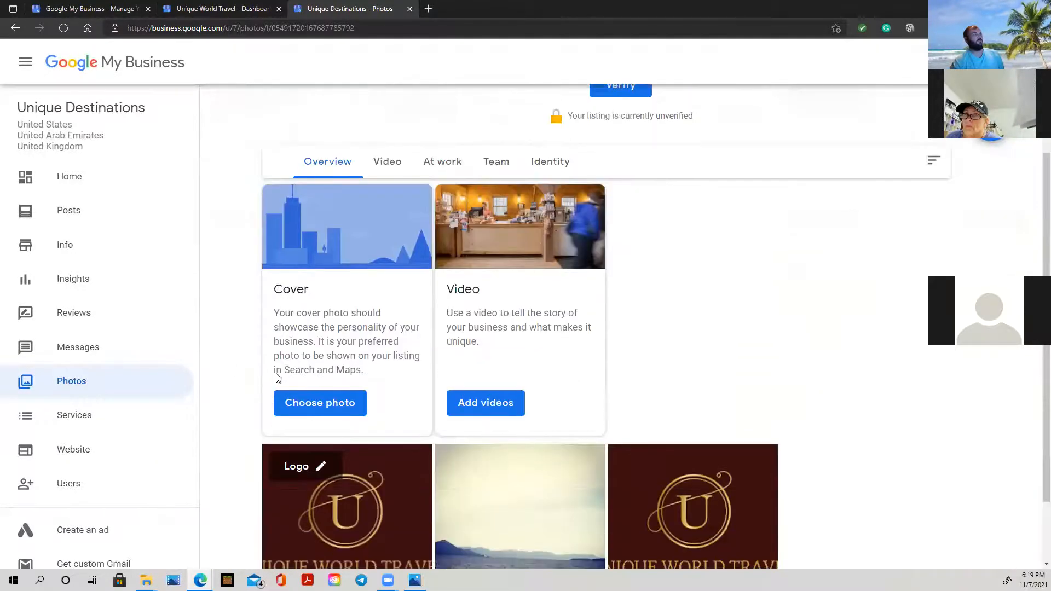
{"action": "left_click", "coordinate": [333, 407]}
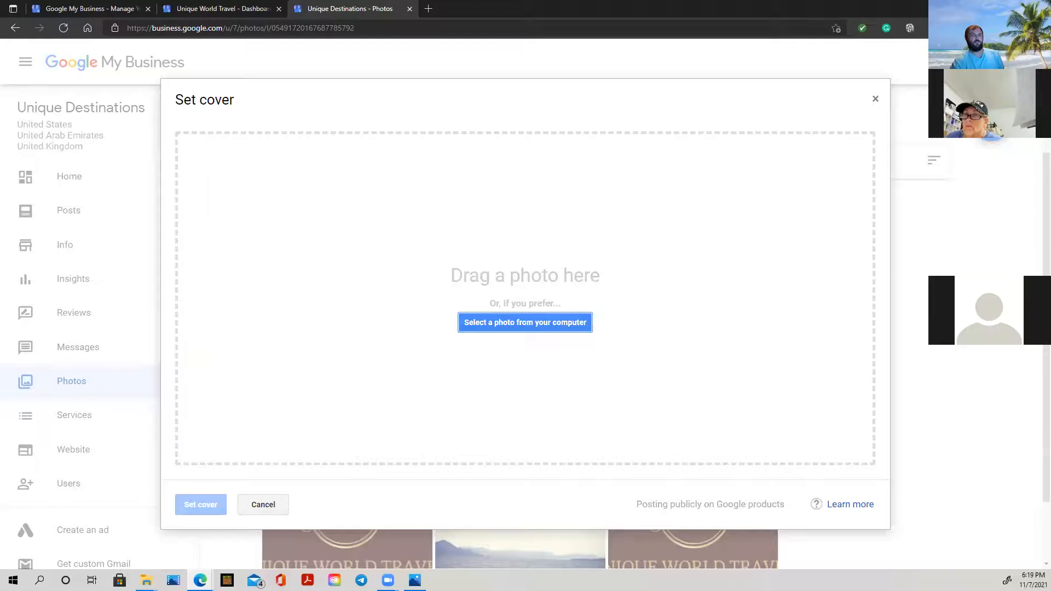
{"action": "key", "text": "alt+Tab"}
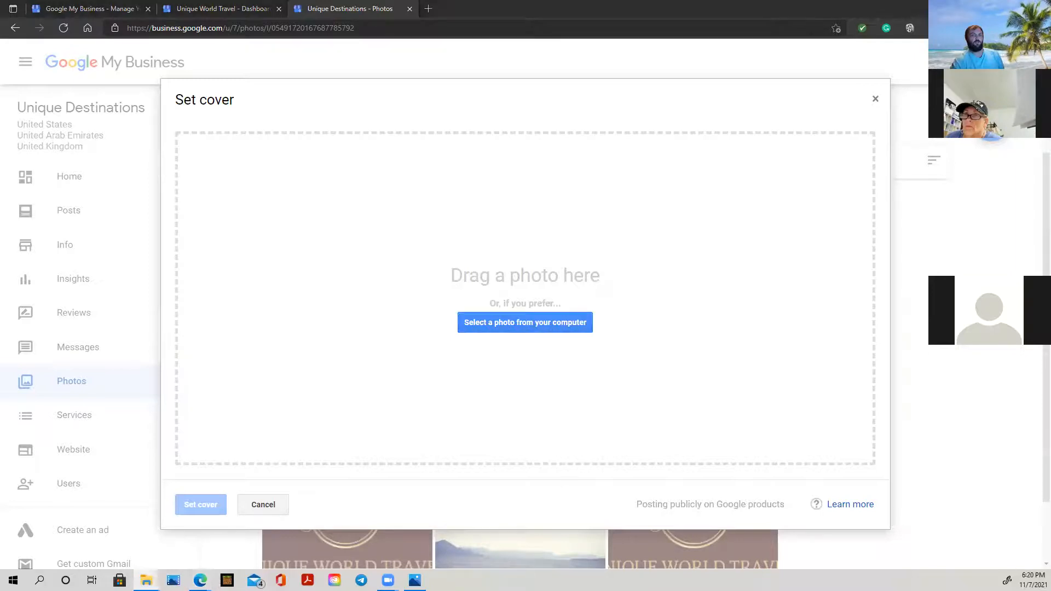
{"action": "left_click_drag", "start_coordinate": [3, 334], "coordinate": [515, 298]}
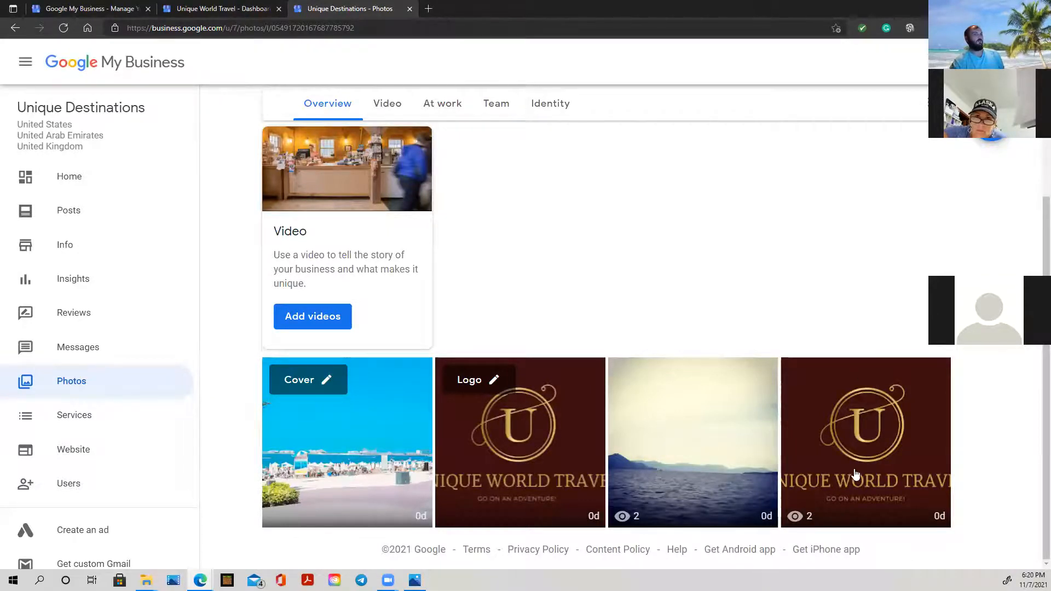
Look through the Video, At work, Team and Identity photo categories and return to the photo overview.
{"action": "scroll", "coordinate": [359, 412], "scroll_direction": "up", "scroll_amount": 4}
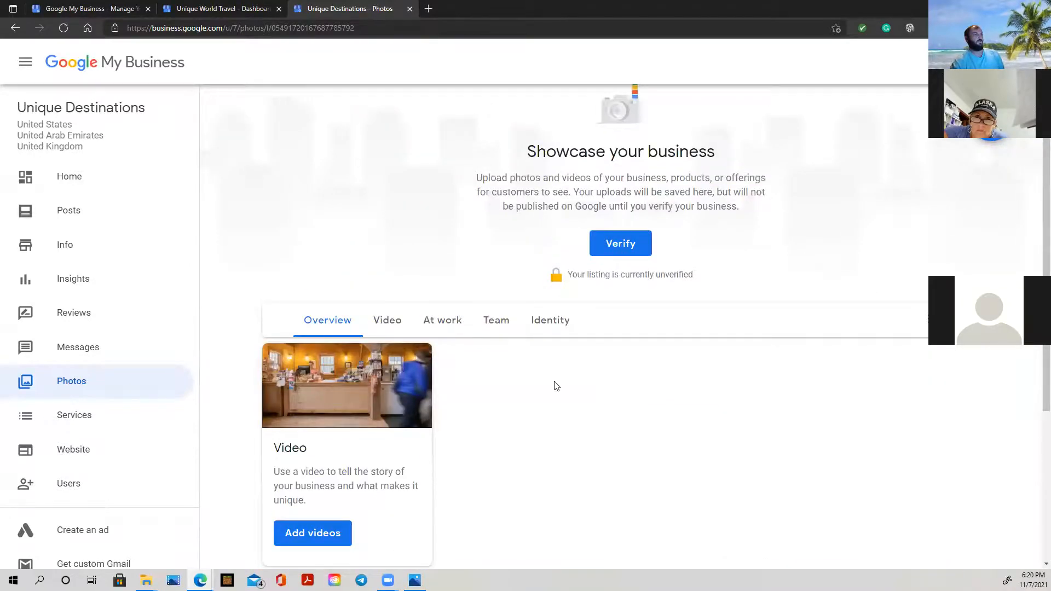
{"action": "scroll", "coordinate": [555, 386], "scroll_direction": "down", "scroll_amount": 3}
{"action": "left_click", "coordinate": [380, 165]}
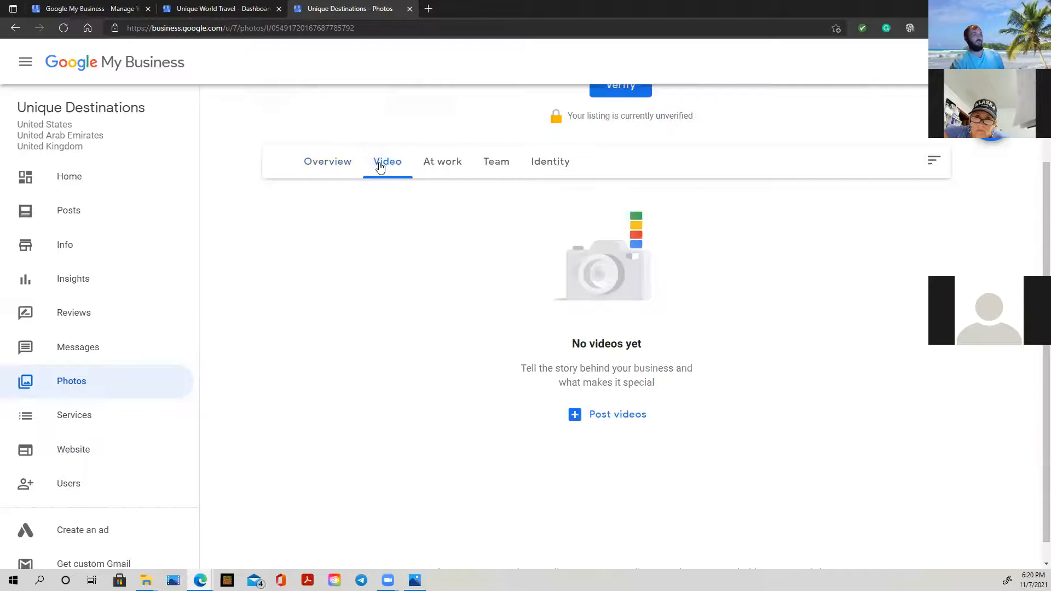
{"action": "left_click", "coordinate": [418, 169]}
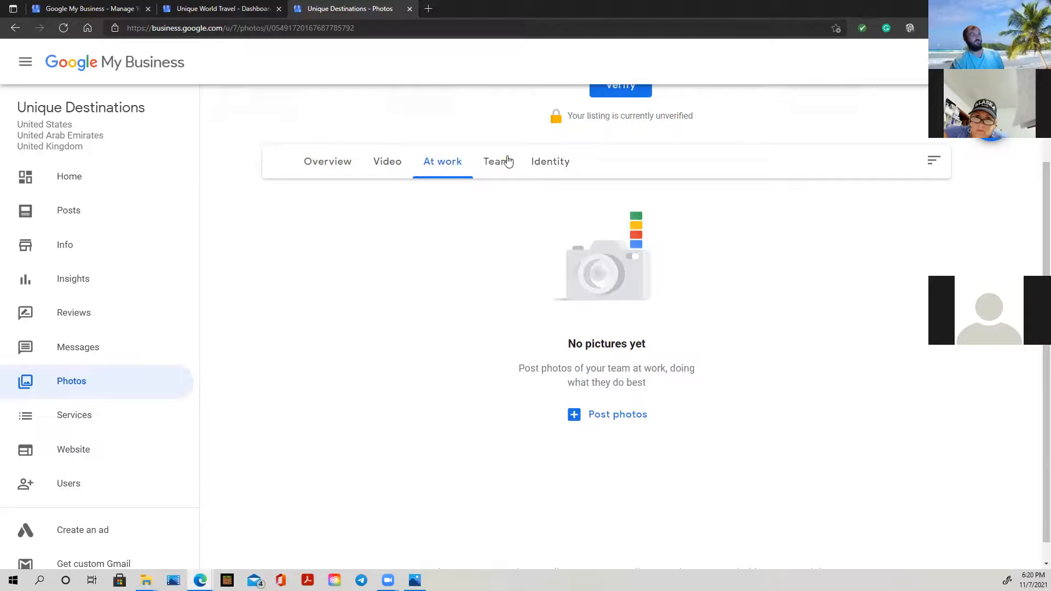
{"action": "left_click", "coordinate": [504, 171]}
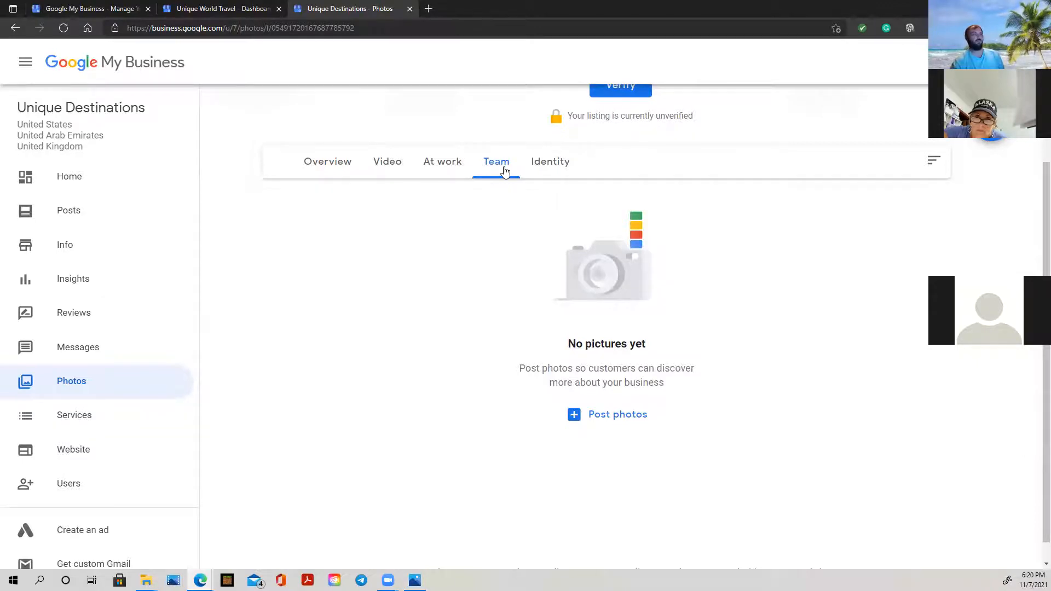
{"action": "left_click", "coordinate": [557, 170]}
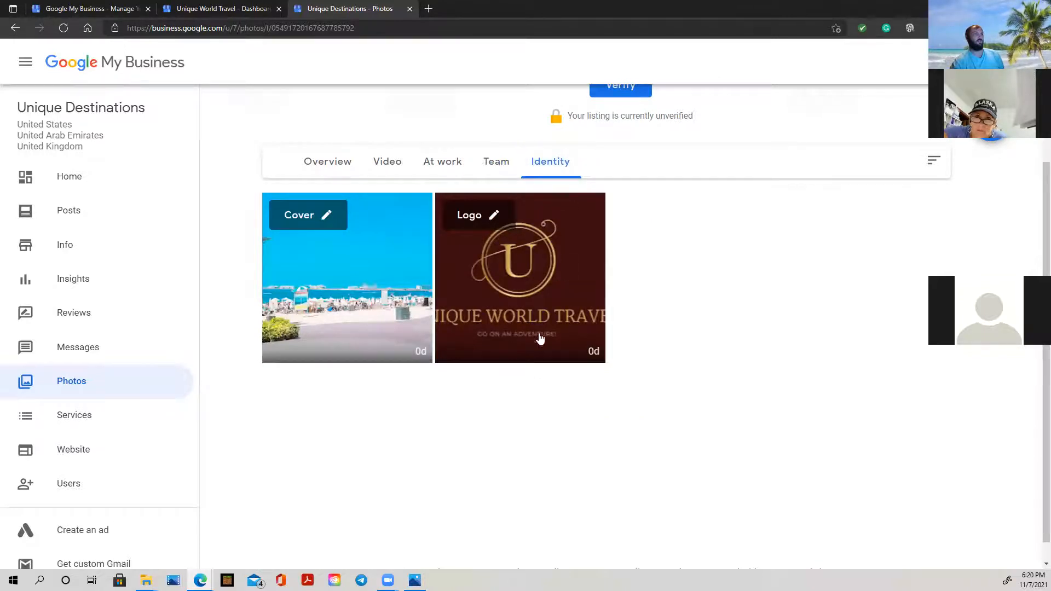
{"action": "left_click", "coordinate": [337, 163]}
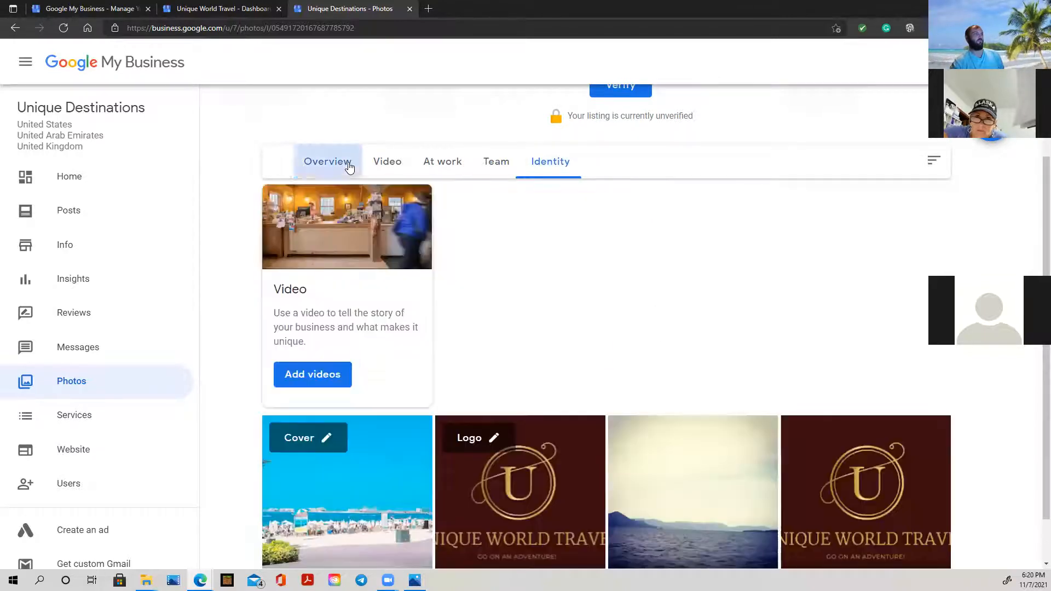
{"action": "scroll", "coordinate": [727, 381], "scroll_direction": "up", "scroll_amount": 3}
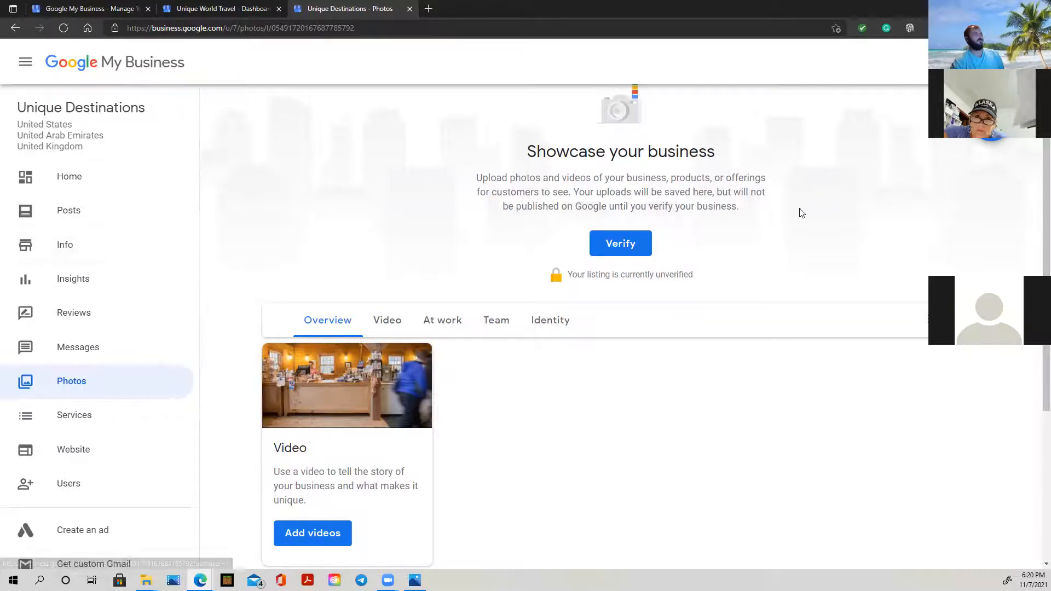
{"action": "left_click", "coordinate": [55, 177]}
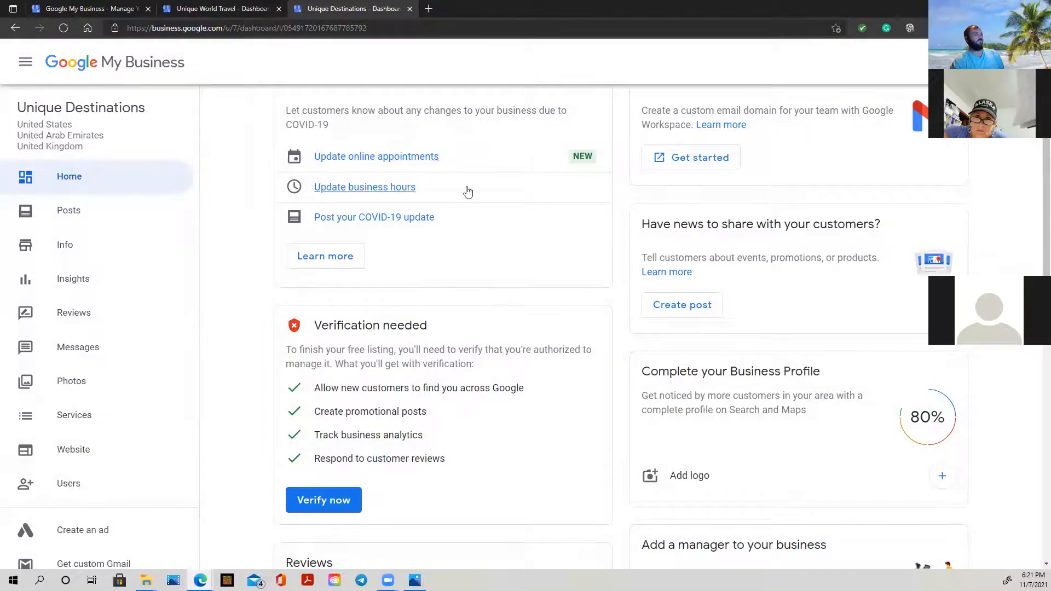
{"action": "left_click", "coordinate": [413, 156]}
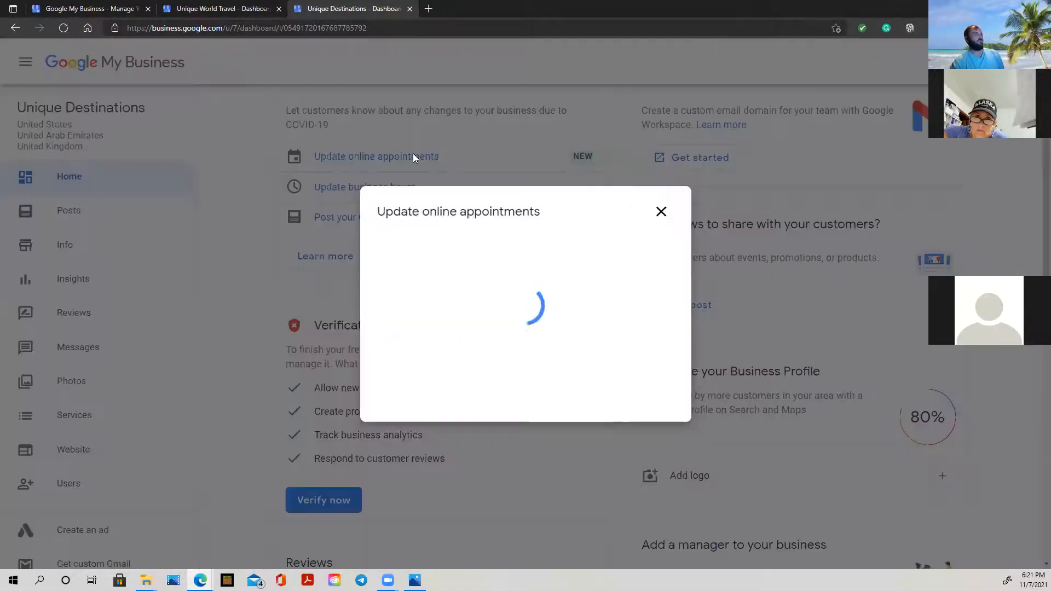
{"action": "left_click", "coordinate": [653, 218]}
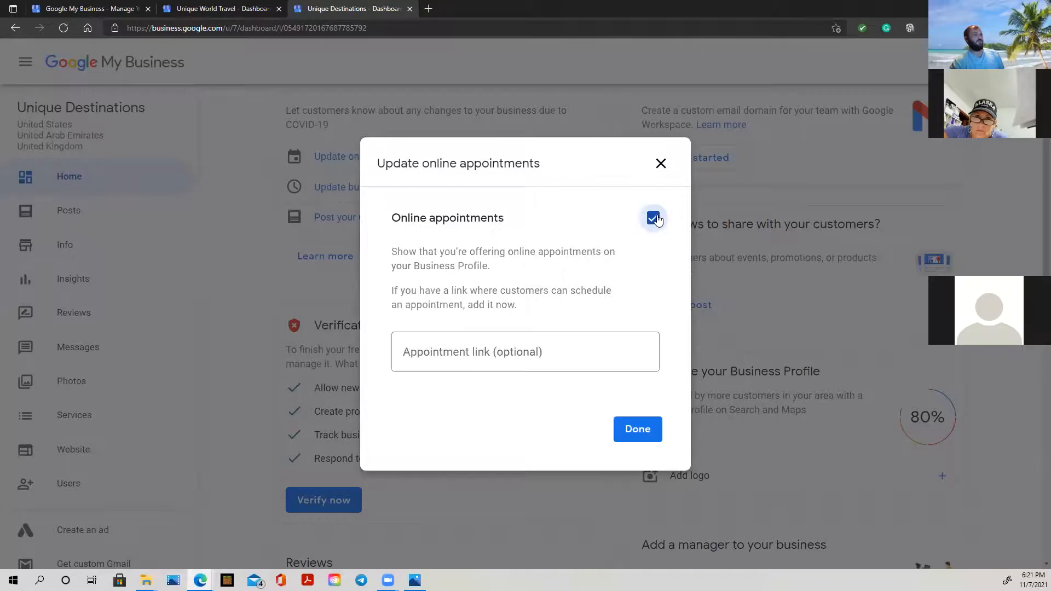
{"action": "left_click", "coordinate": [468, 349]}
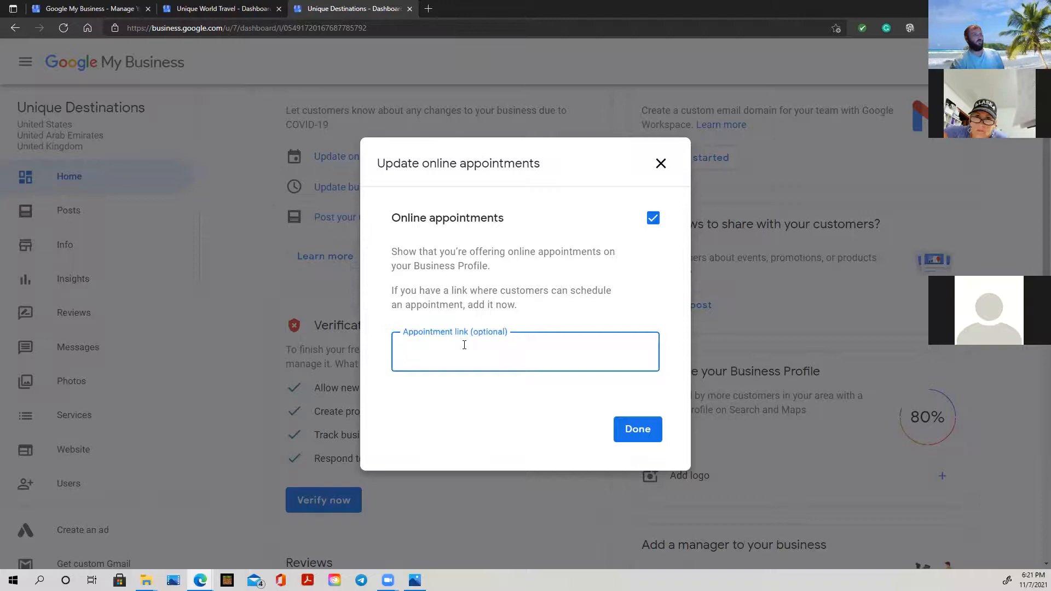
{"action": "left_click", "coordinate": [659, 171]}
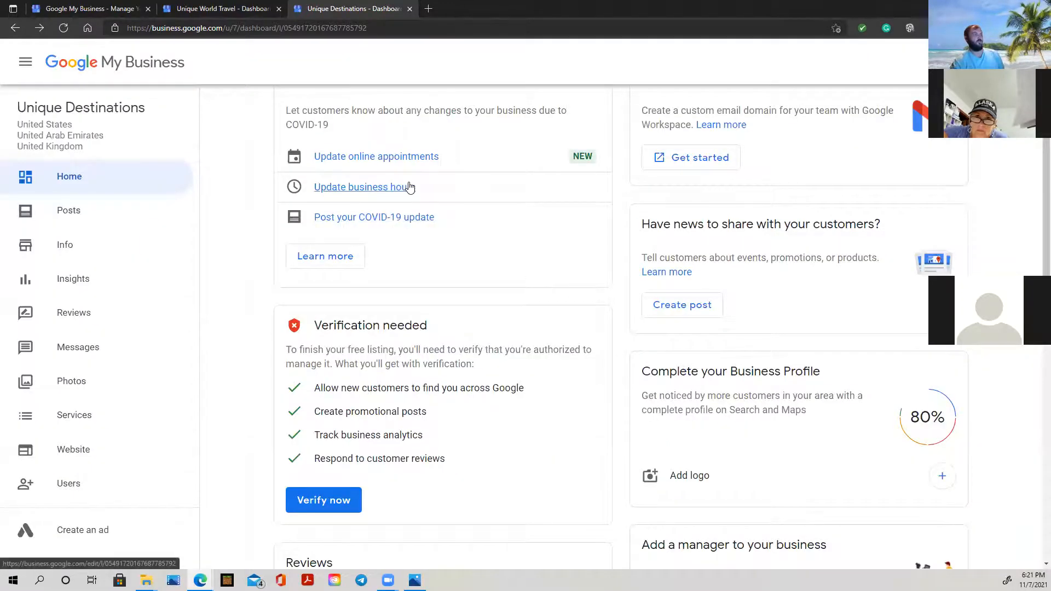
Glance at Google's COVID-19 resources for small businesses, return to the dashboard and review its verification, profile completion and advertising credit cards.
{"action": "left_click", "coordinate": [325, 256]}
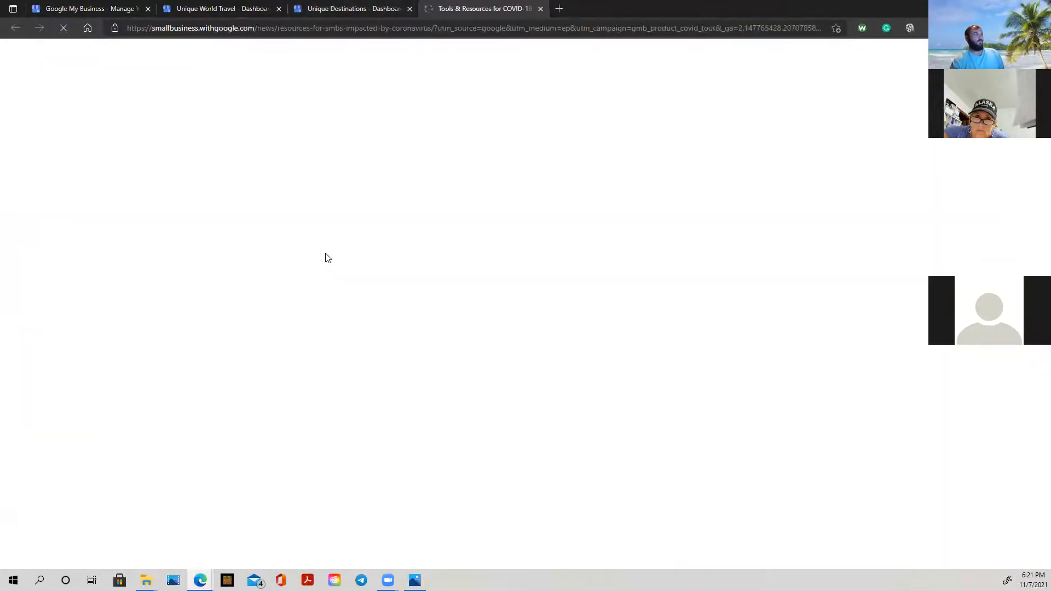
{"action": "scroll", "coordinate": [721, 257], "scroll_direction": "down", "scroll_amount": 4}
{"action": "scroll", "coordinate": [679, 329], "scroll_direction": "up", "scroll_amount": 4}
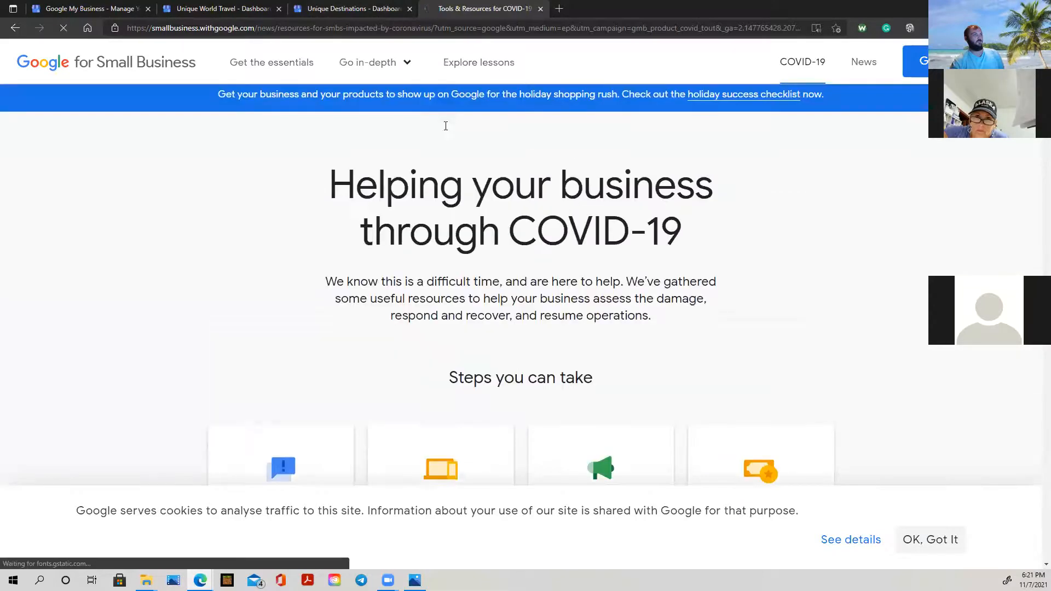
{"action": "left_click", "coordinate": [358, 10]}
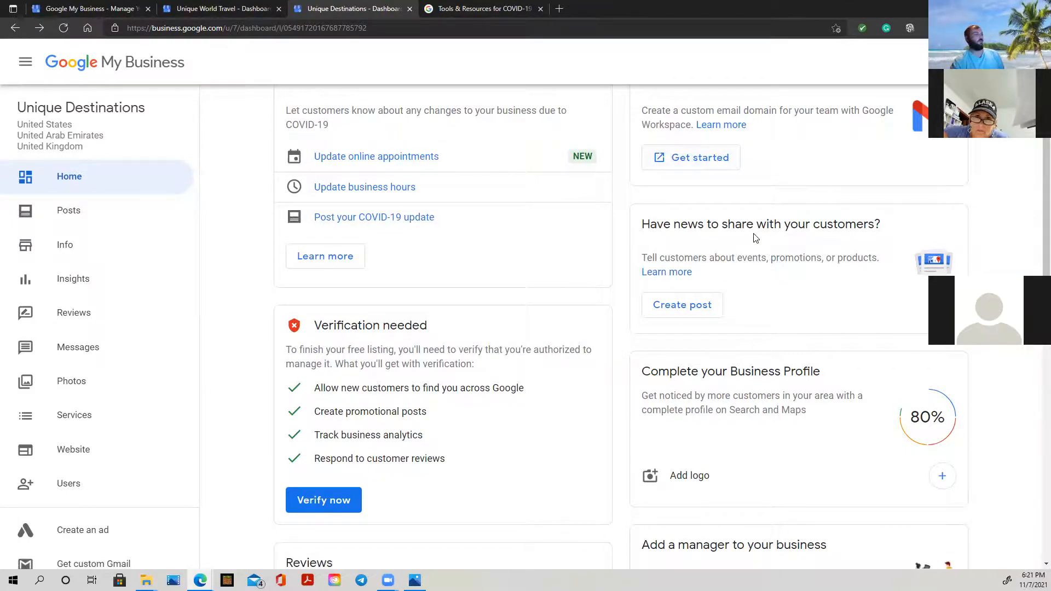
{"action": "scroll", "coordinate": [754, 238], "scroll_direction": "down", "scroll_amount": 3}
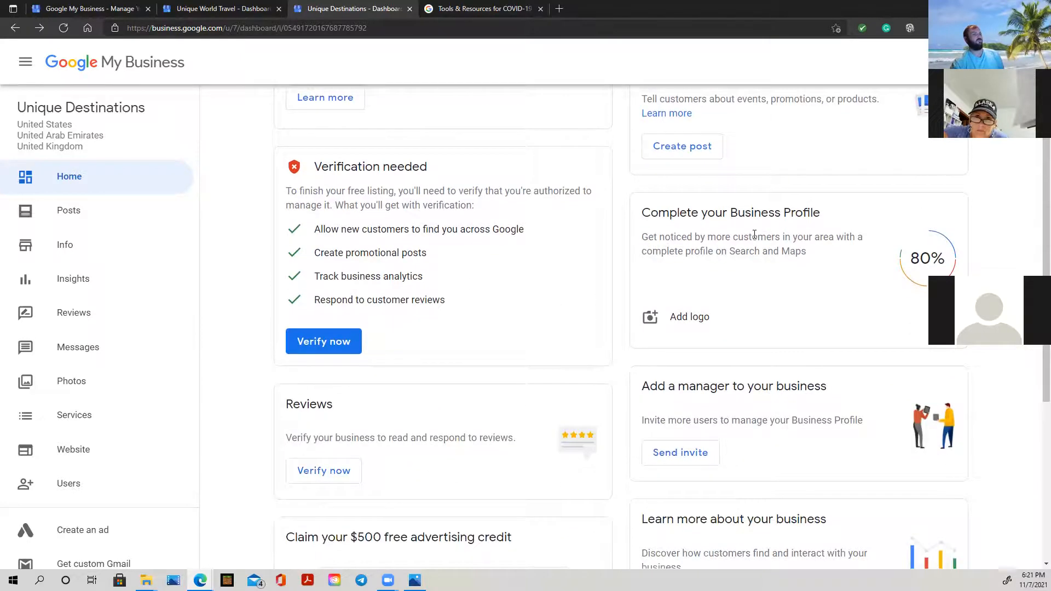
{"action": "scroll", "coordinate": [754, 234], "scroll_direction": "up", "scroll_amount": 3}
{"action": "scroll", "coordinate": [754, 235], "scroll_direction": "down", "scroll_amount": 9}
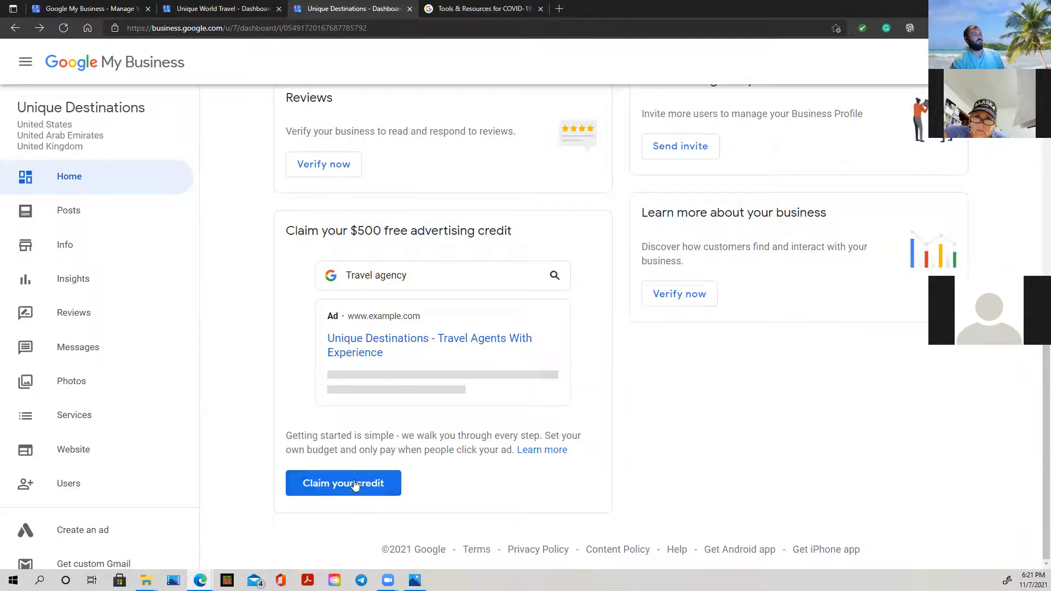
{"action": "scroll", "coordinate": [534, 431], "scroll_direction": "up", "scroll_amount": 7}
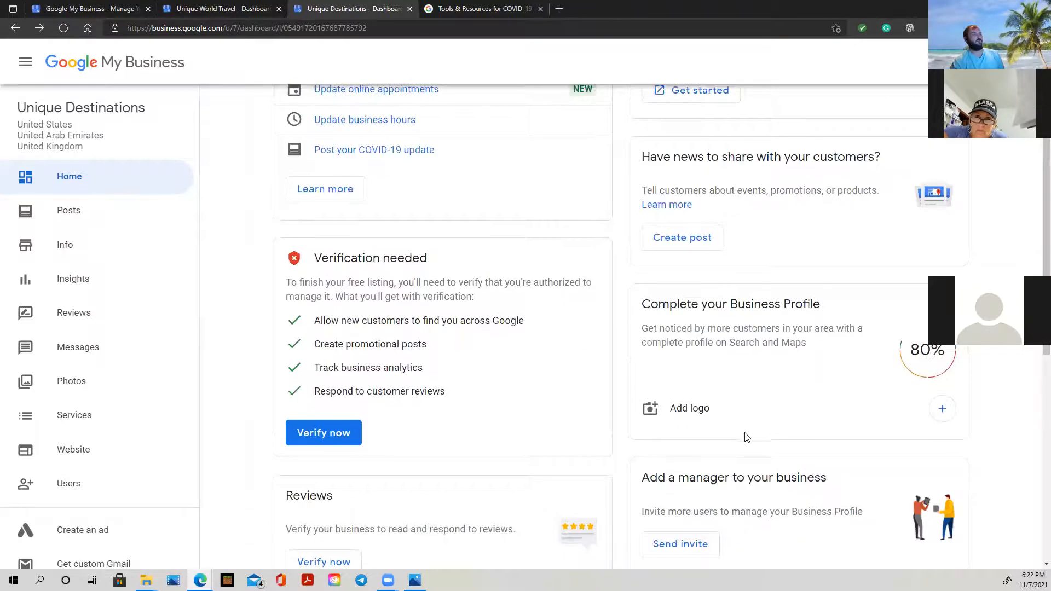
{"action": "scroll", "coordinate": [746, 437], "scroll_direction": "up", "scroll_amount": 1}
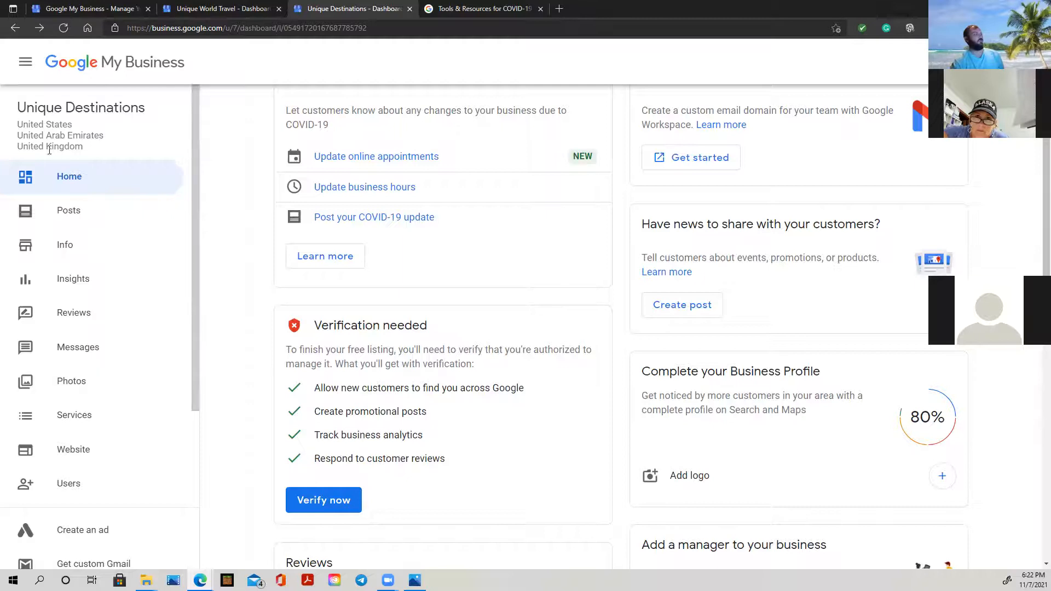
Examine the business information, including category, service areas, hours, website, services, attributes, description and advanced information.
{"action": "left_click", "coordinate": [54, 246]}
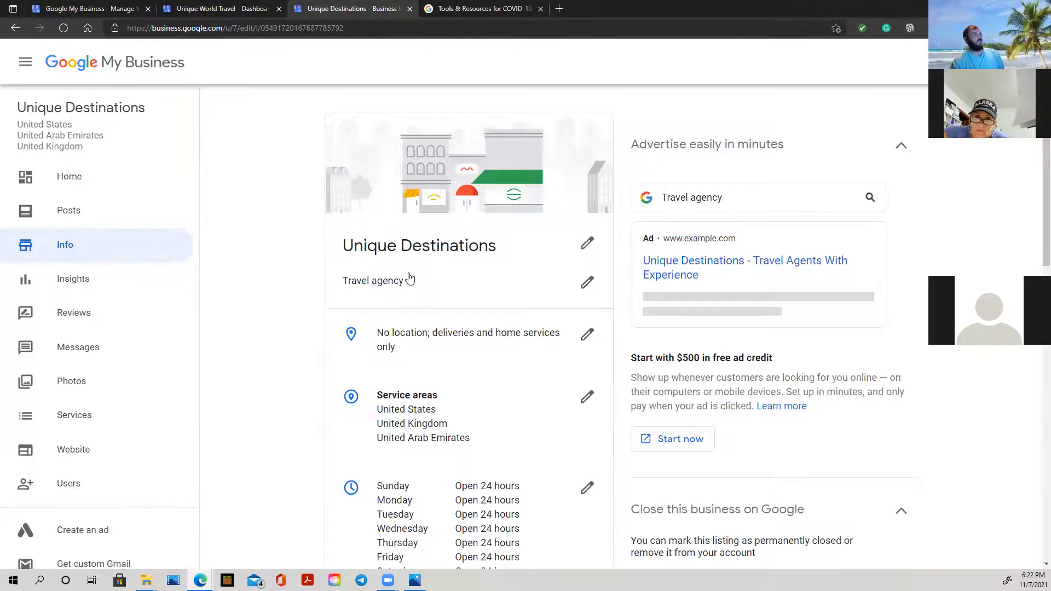
{"action": "scroll", "coordinate": [460, 301], "scroll_direction": "down", "scroll_amount": 3}
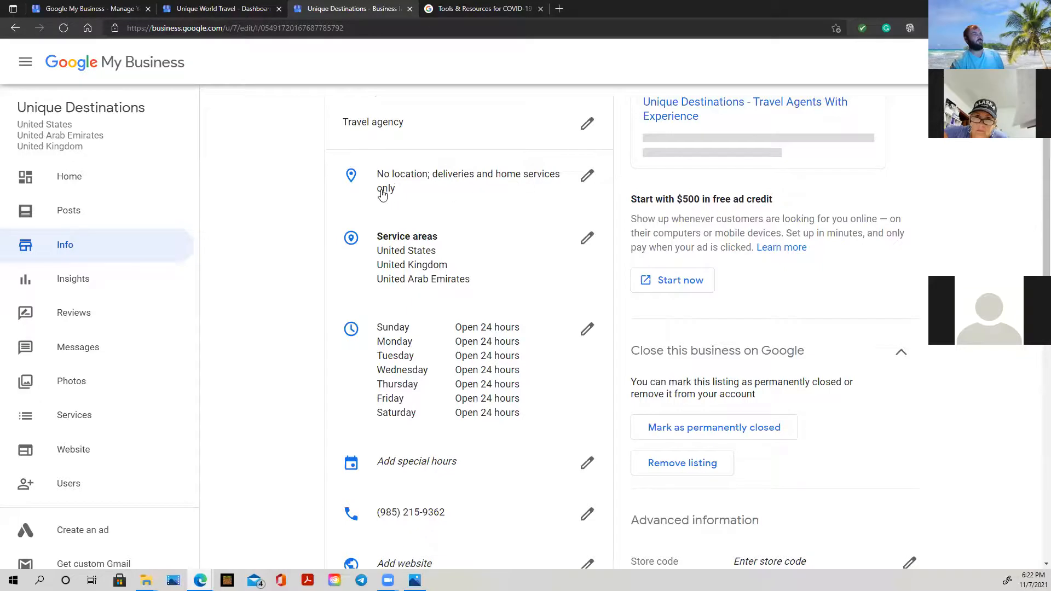
{"action": "scroll", "coordinate": [498, 271], "scroll_direction": "down", "scroll_amount": 3}
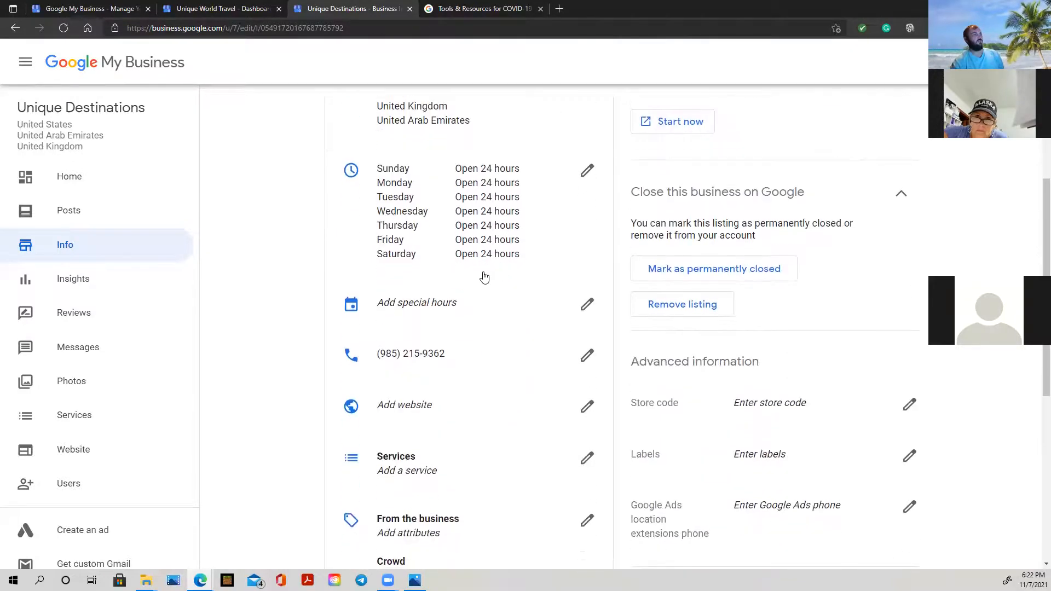
{"action": "scroll", "coordinate": [462, 321], "scroll_direction": "down", "scroll_amount": 3}
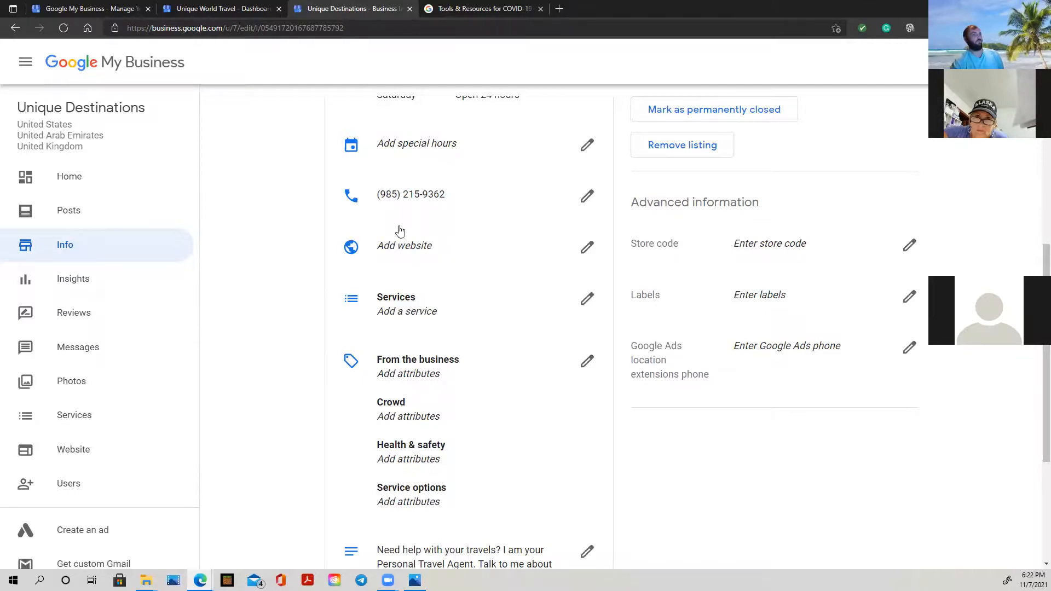
{"action": "scroll", "coordinate": [482, 446], "scroll_direction": "down", "scroll_amount": 5}
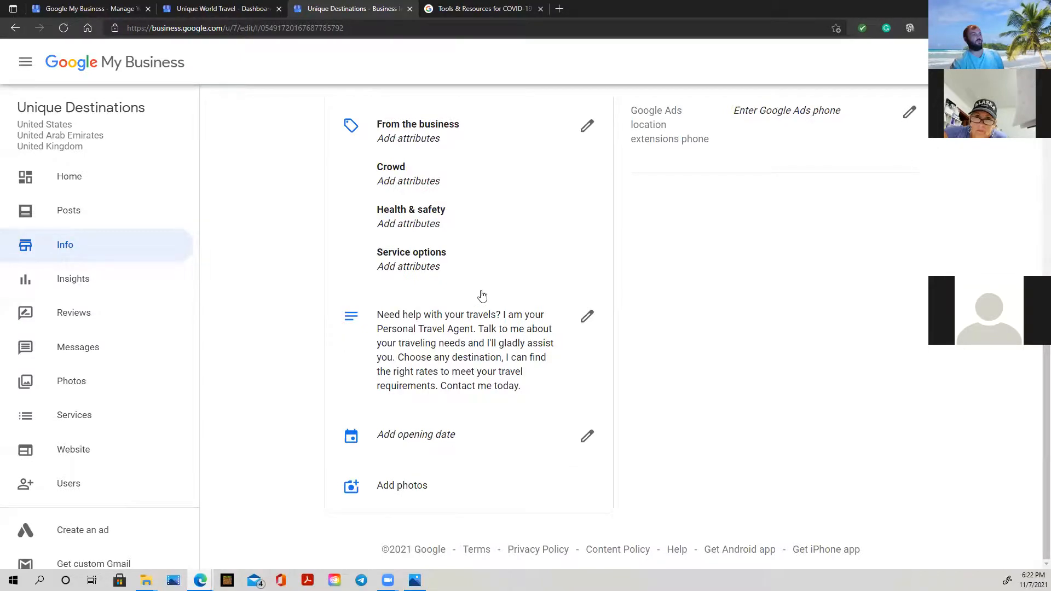
{"action": "scroll", "coordinate": [480, 296], "scroll_direction": "up", "scroll_amount": 10}
{"action": "scroll", "coordinate": [513, 251], "scroll_direction": "down", "scroll_amount": 4}
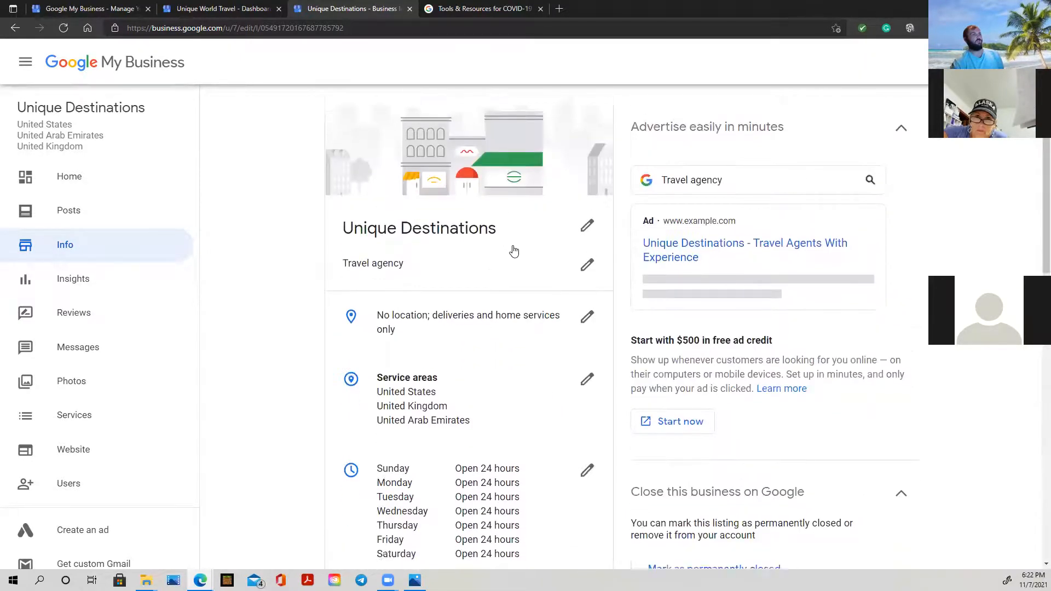
{"action": "scroll", "coordinate": [513, 251], "scroll_direction": "down", "scroll_amount": 4}
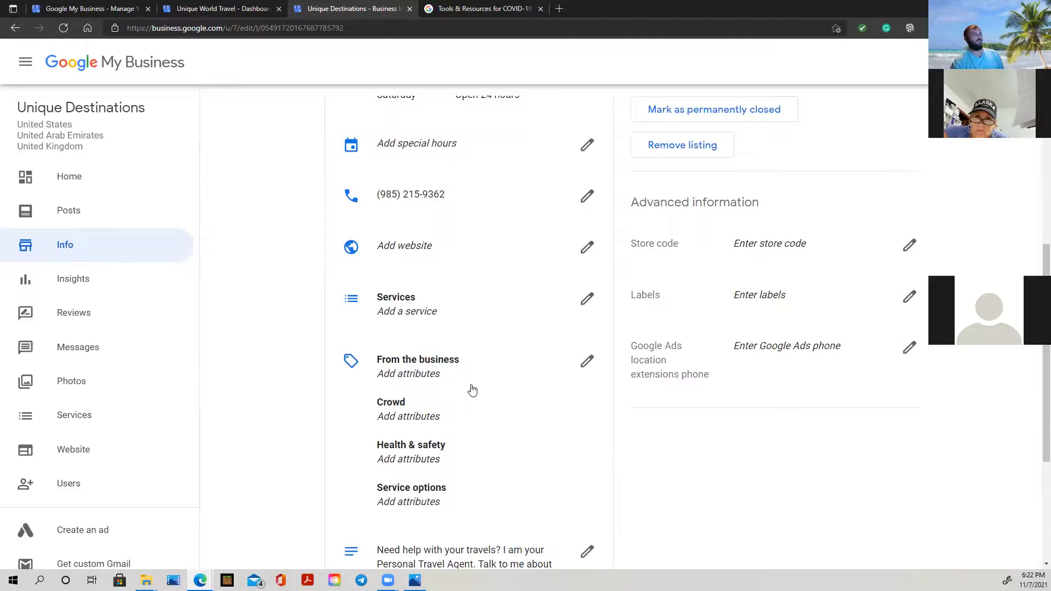
Add the label "Travel Agency" to the business's advanced information and apply it.
{"action": "left_click", "coordinate": [909, 298]}
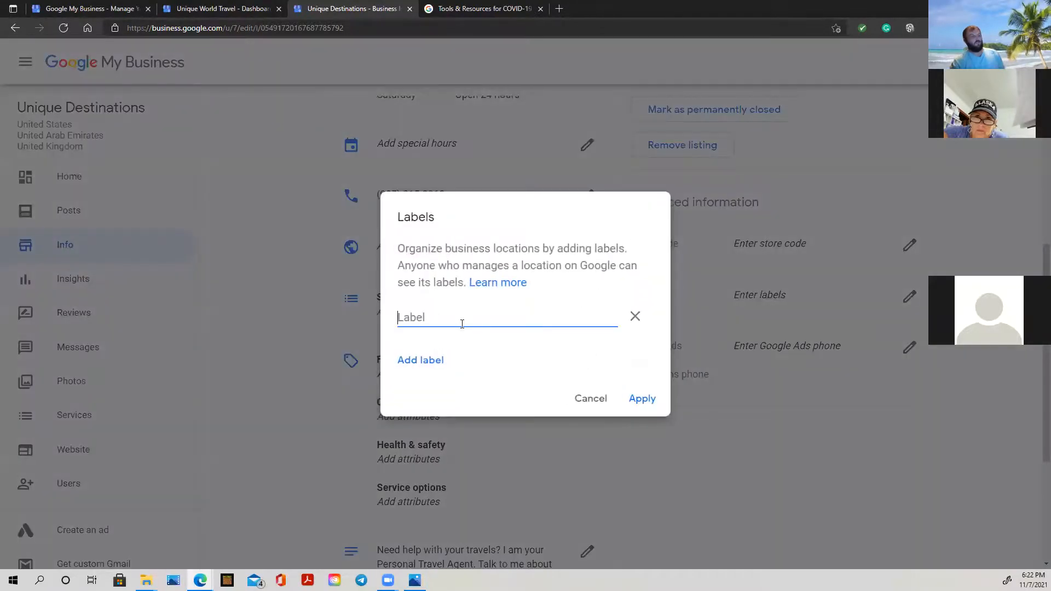
{"action": "type", "text": "Tra"}
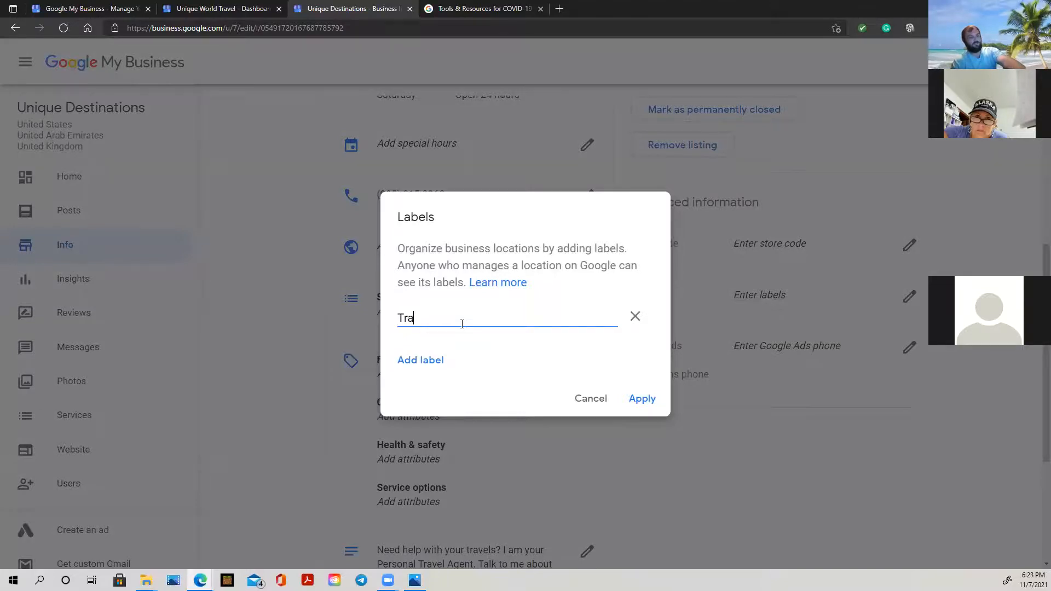
{"action": "type", "text": "vel A"}
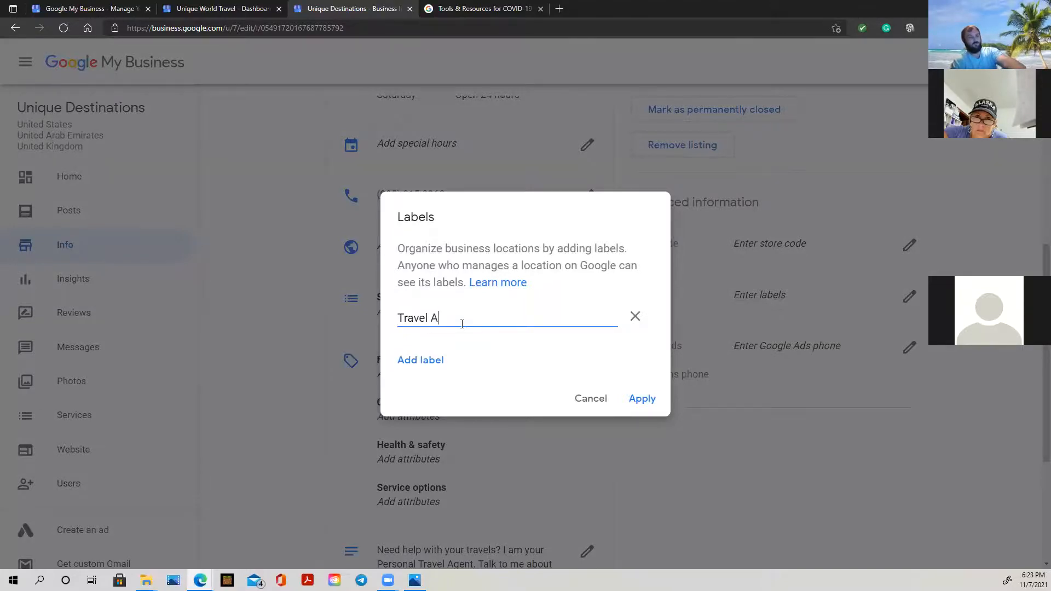
{"action": "type", "text": "gency"}
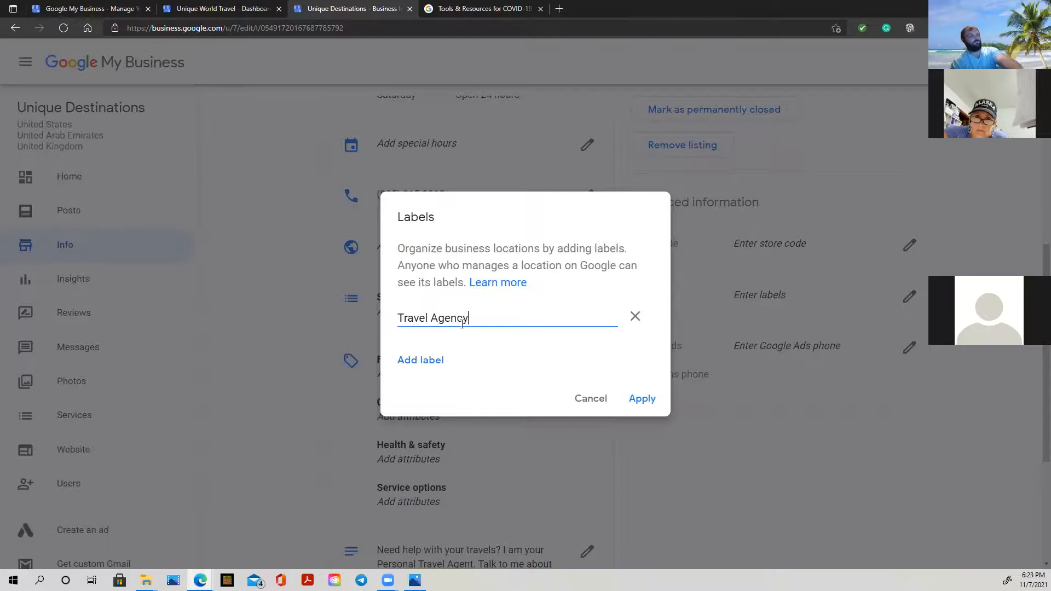
{"action": "left_click", "coordinate": [642, 399]}
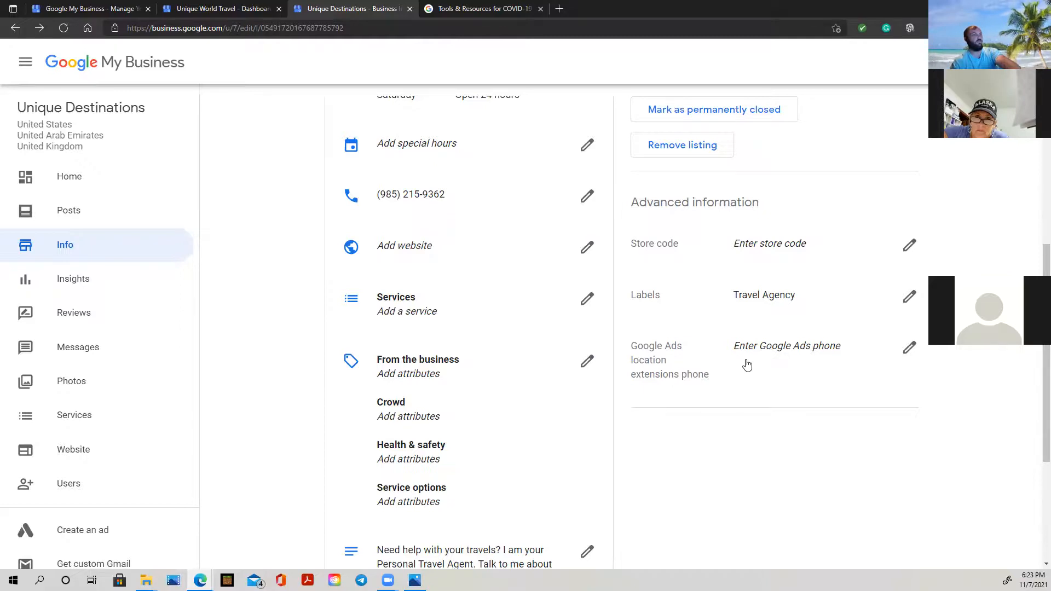
Look over the rest of the business information and check the Insights and Reviews pages.
{"action": "scroll", "coordinate": [528, 323], "scroll_direction": "down", "scroll_amount": 2}
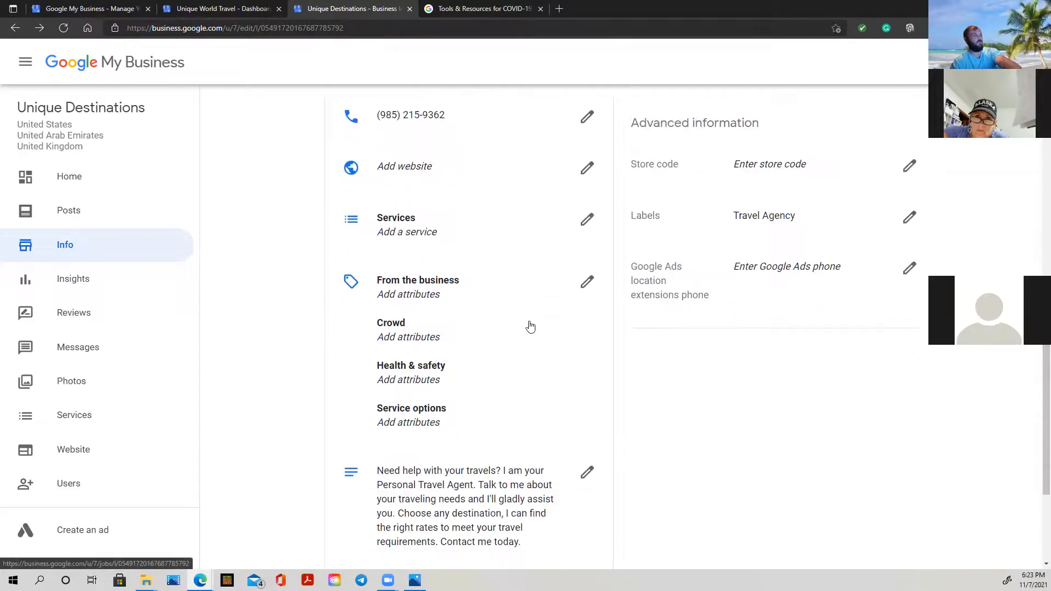
{"action": "scroll", "coordinate": [529, 326], "scroll_direction": "down", "scroll_amount": 3}
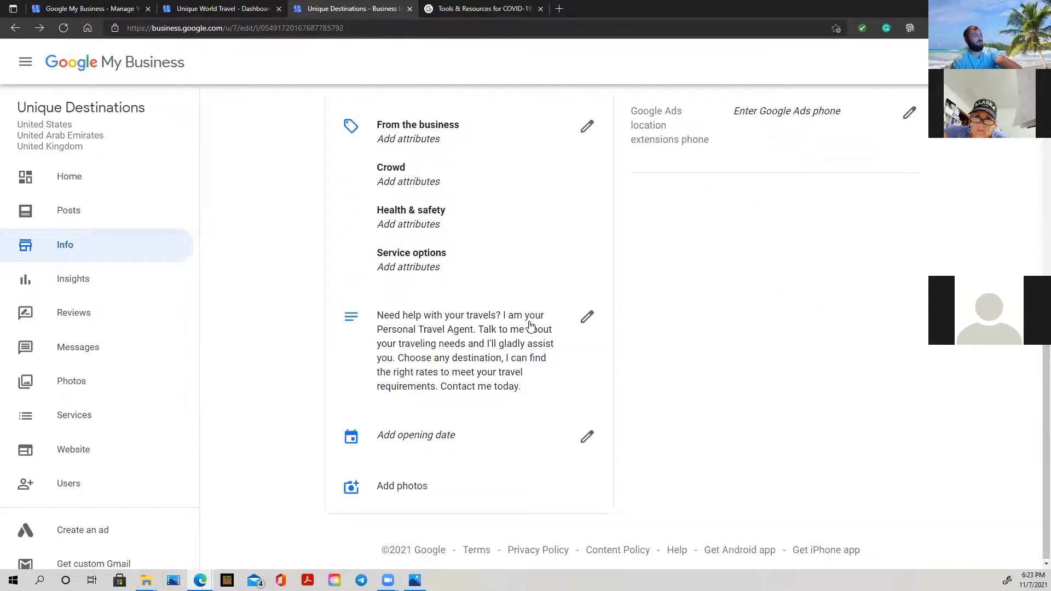
{"action": "left_click", "coordinate": [71, 280]}
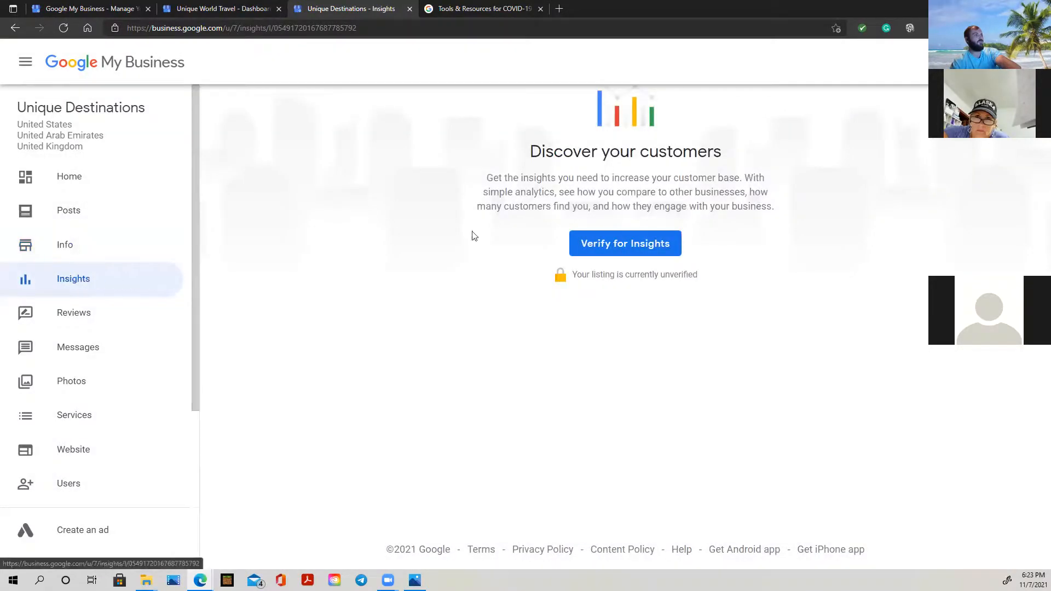
{"action": "left_click", "coordinate": [84, 314]}
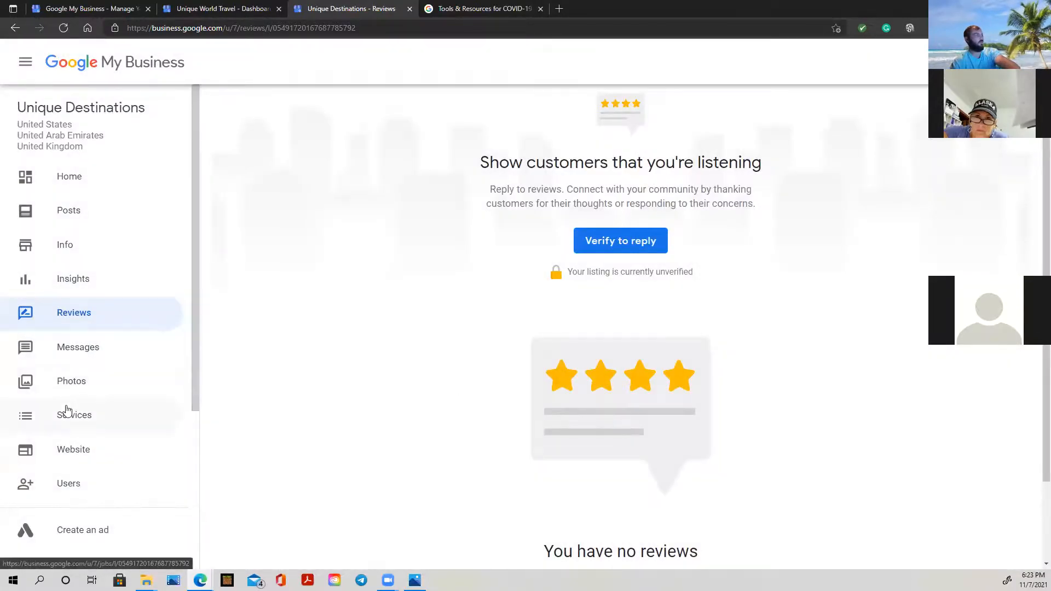
Open the website builder for Unique Destinations and go through its welcome tour until the site preview is accessible.
{"action": "left_click", "coordinate": [77, 450]}
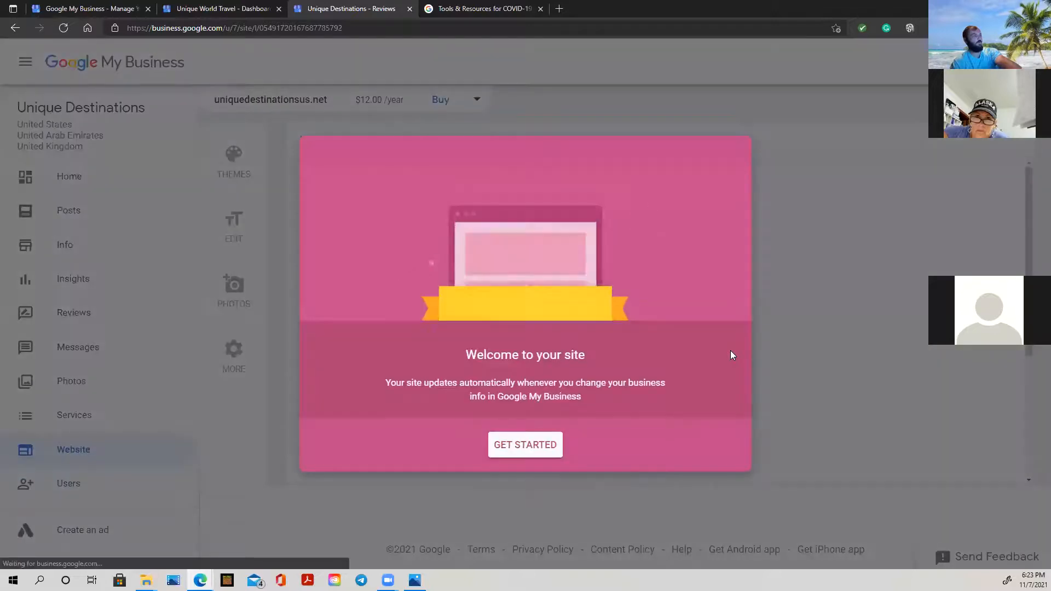
{"action": "left_click", "coordinate": [551, 452]}
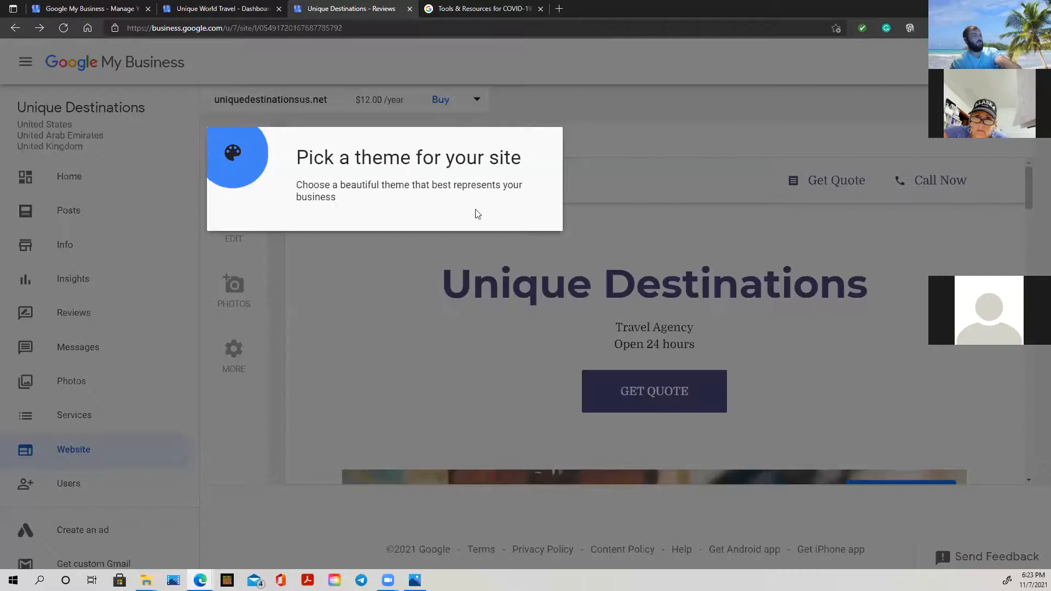
{"action": "left_click", "coordinate": [583, 130]}
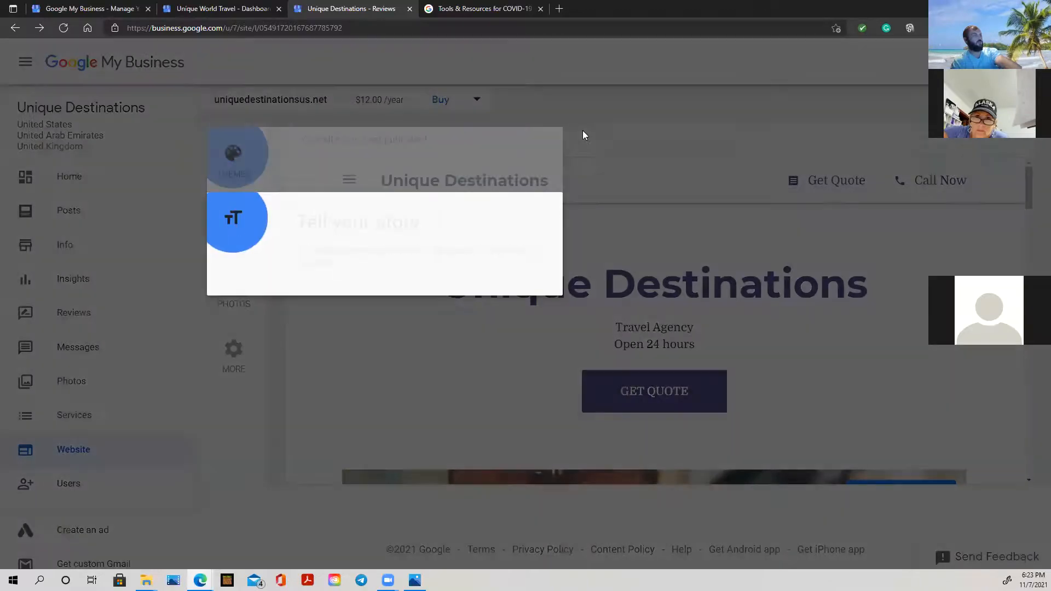
{"action": "left_click", "coordinate": [688, 134]}
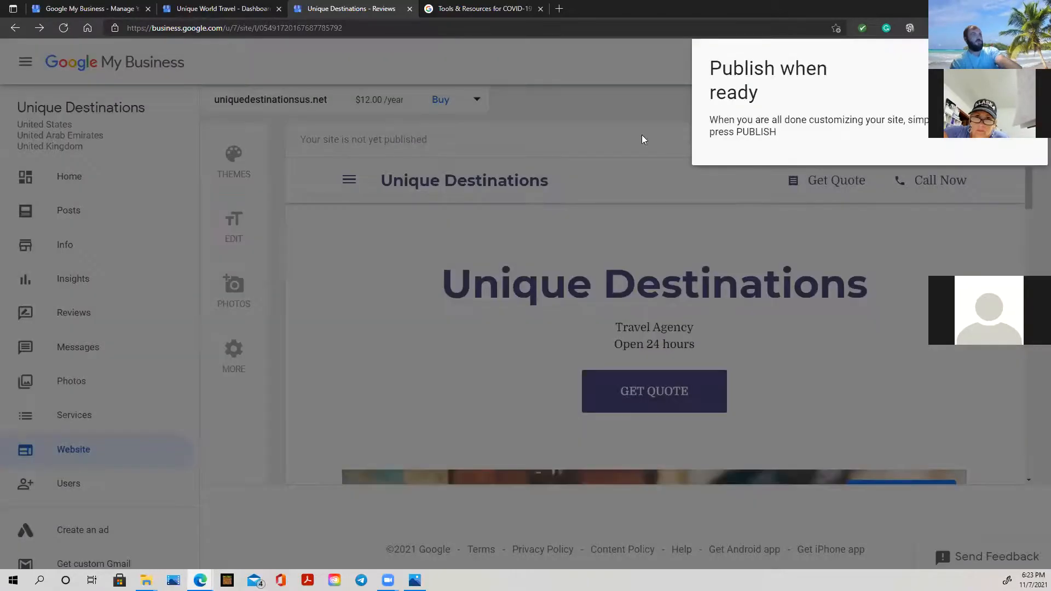
{"action": "left_click", "coordinate": [595, 125]}
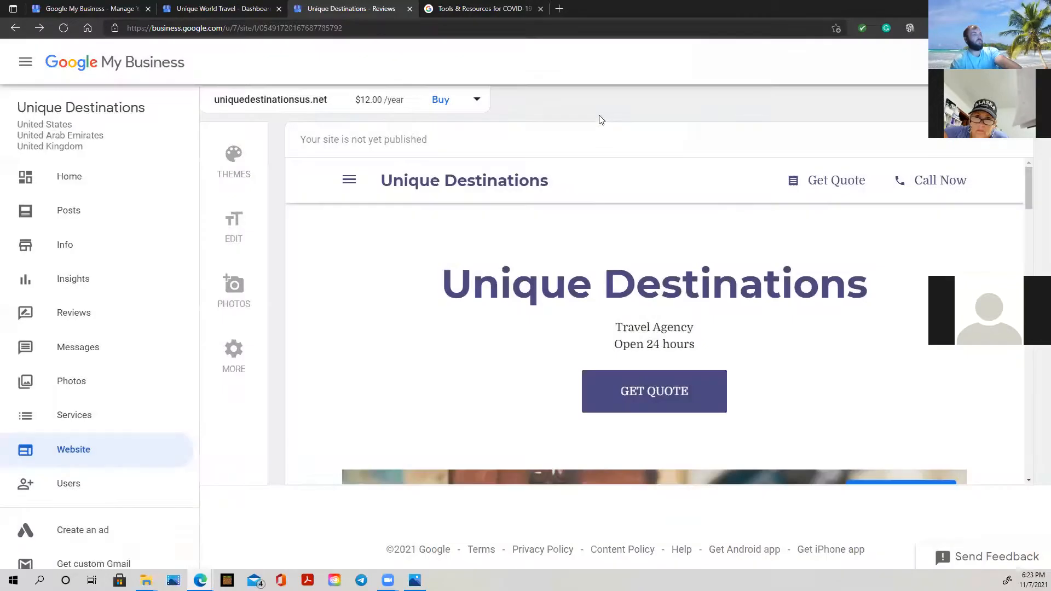
Preview the Twilight theme and select the Luxe theme for the website, keeping the unsaved theme selection.
{"action": "left_click", "coordinate": [234, 164]}
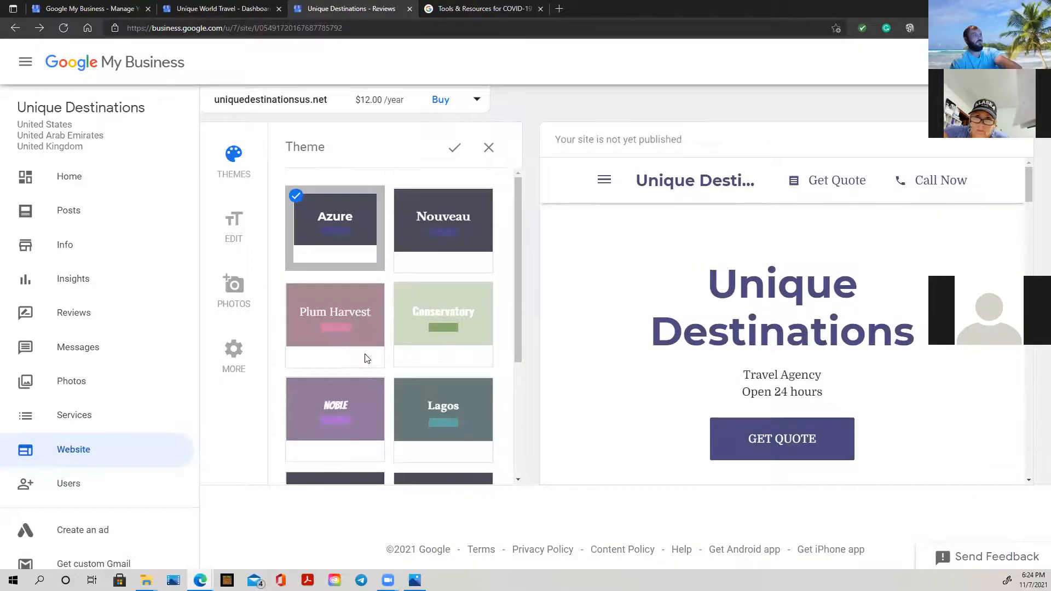
{"action": "scroll", "coordinate": [367, 358], "scroll_direction": "down", "scroll_amount": 4}
{"action": "left_click", "coordinate": [464, 328]}
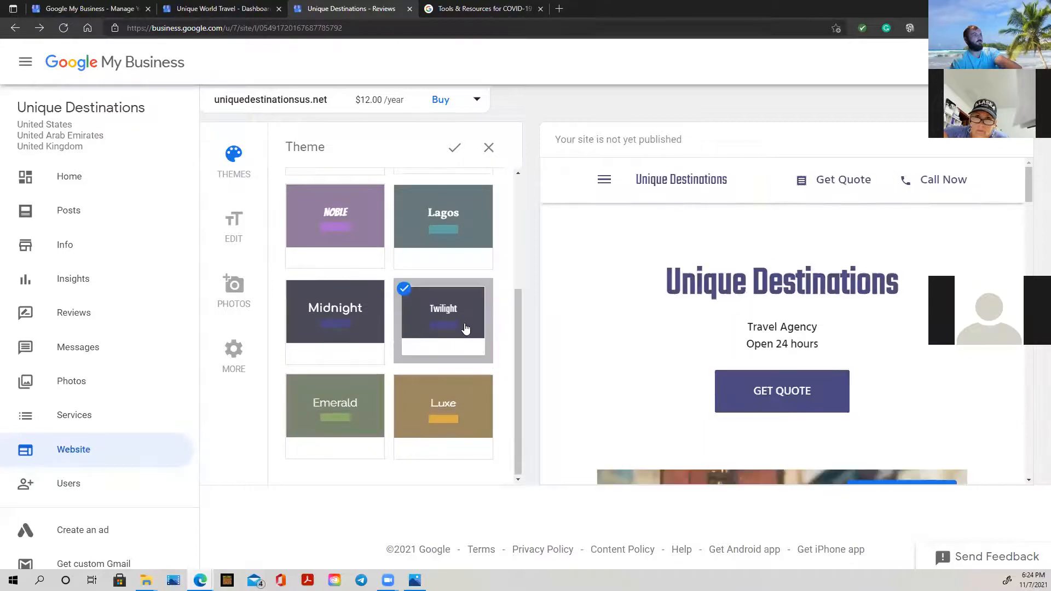
{"action": "left_click", "coordinate": [424, 432]}
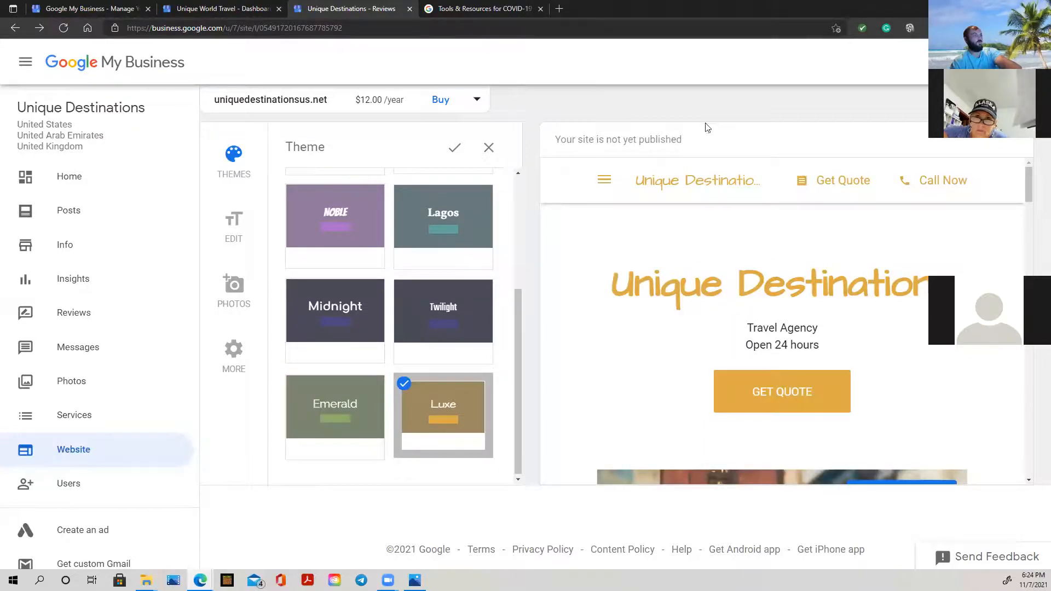
{"action": "left_click", "coordinate": [234, 233]}
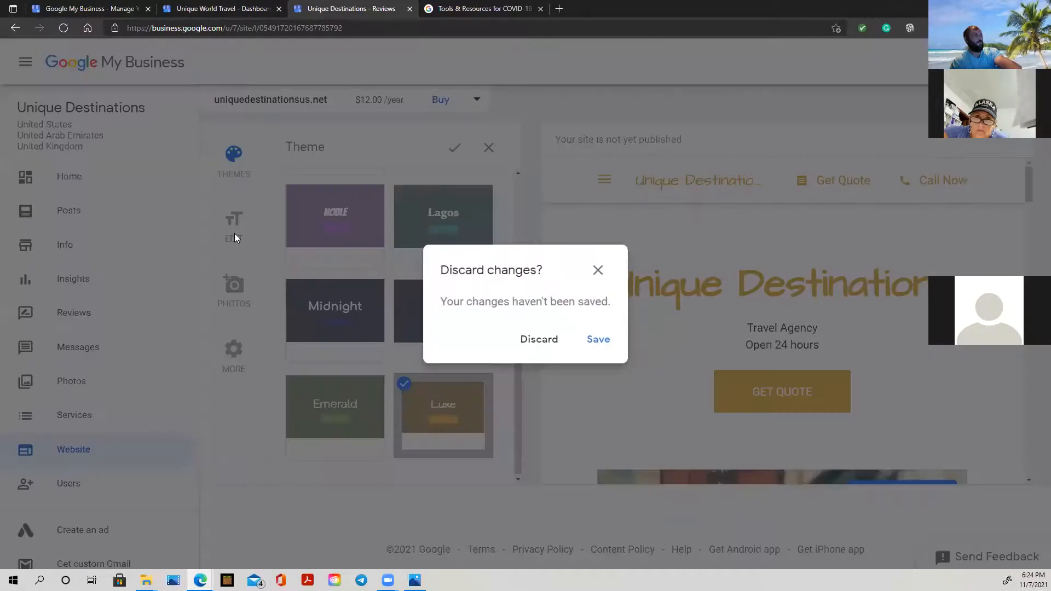
{"action": "left_click", "coordinate": [597, 269]}
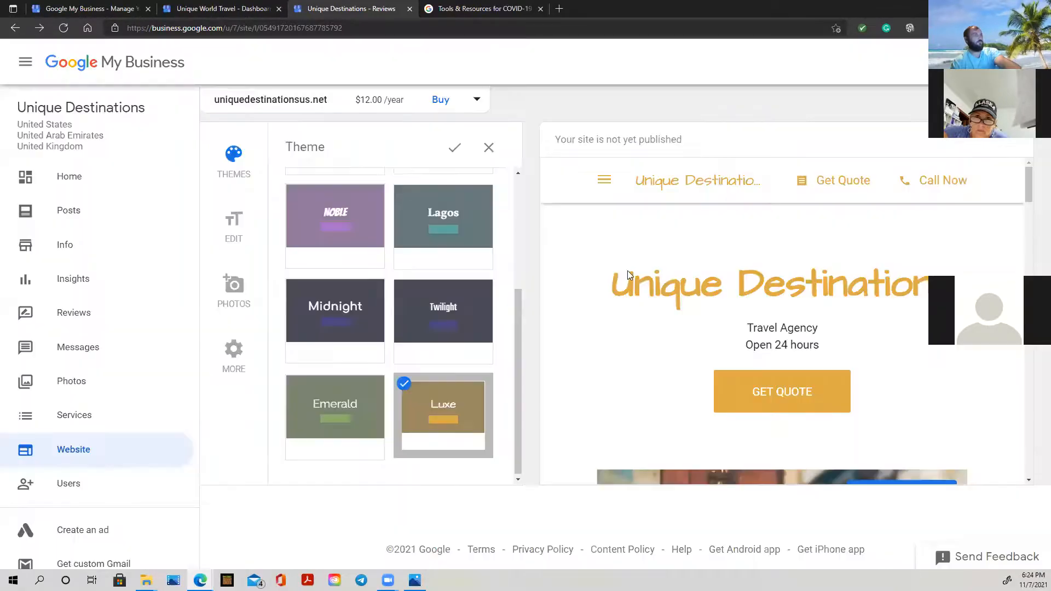
Review the site preview's header photo and first-post section with the Luxe theme and save the theme.
{"action": "scroll", "coordinate": [811, 368], "scroll_direction": "down", "scroll_amount": 5}
{"action": "scroll", "coordinate": [811, 368], "scroll_direction": "up", "scroll_amount": 3}
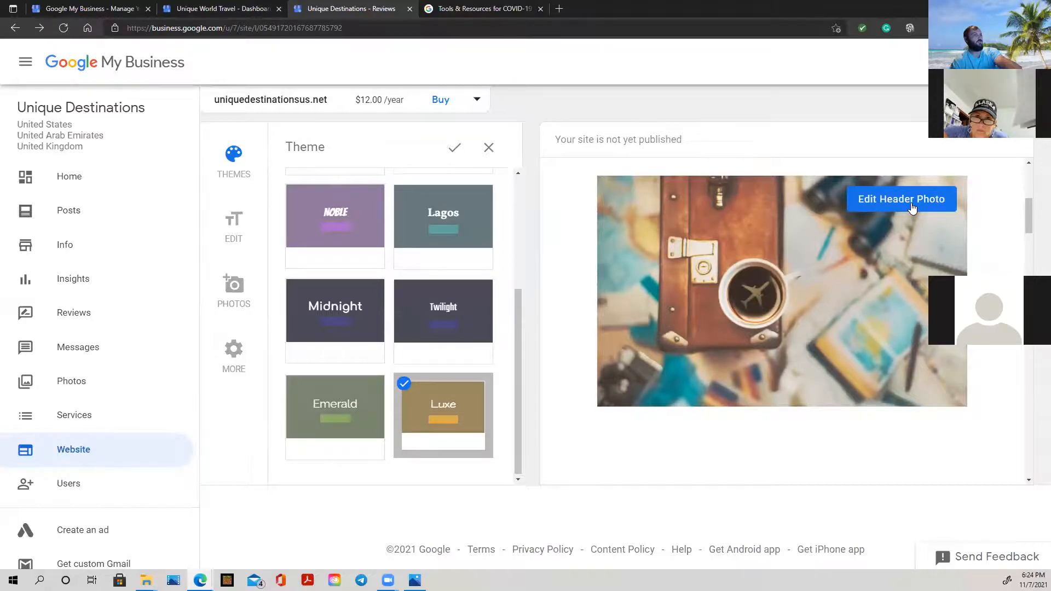
{"action": "scroll", "coordinate": [898, 213], "scroll_direction": "down", "scroll_amount": 5}
{"action": "scroll", "coordinate": [816, 298], "scroll_direction": "down", "scroll_amount": 2}
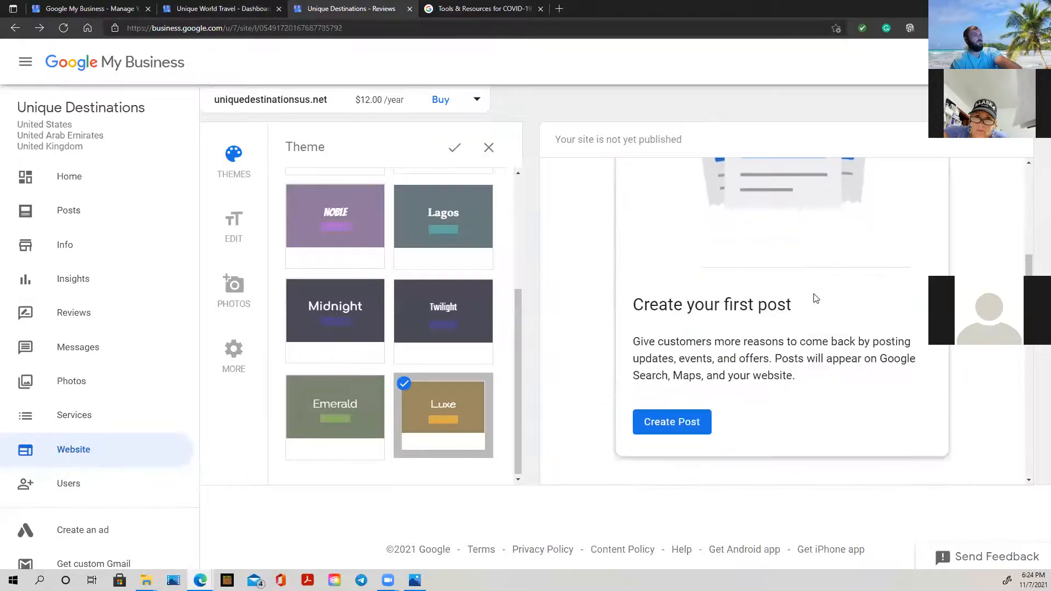
{"action": "scroll", "coordinate": [830, 392], "scroll_direction": "down", "scroll_amount": 1}
{"action": "scroll", "coordinate": [831, 392], "scroll_direction": "up", "scroll_amount": 5}
{"action": "scroll", "coordinate": [831, 391], "scroll_direction": "up", "scroll_amount": 3}
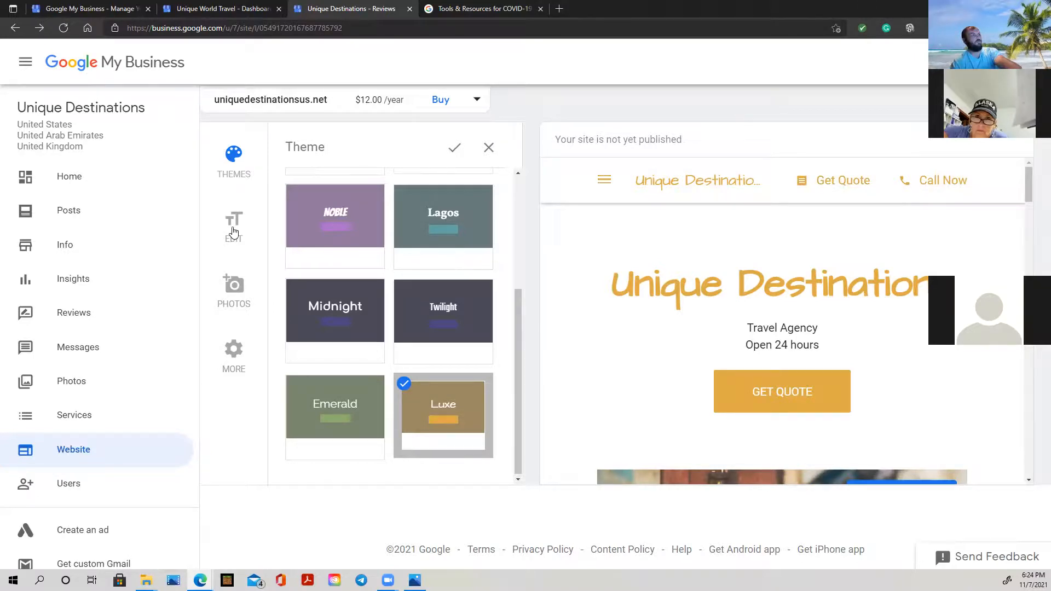
{"action": "left_click", "coordinate": [454, 148]}
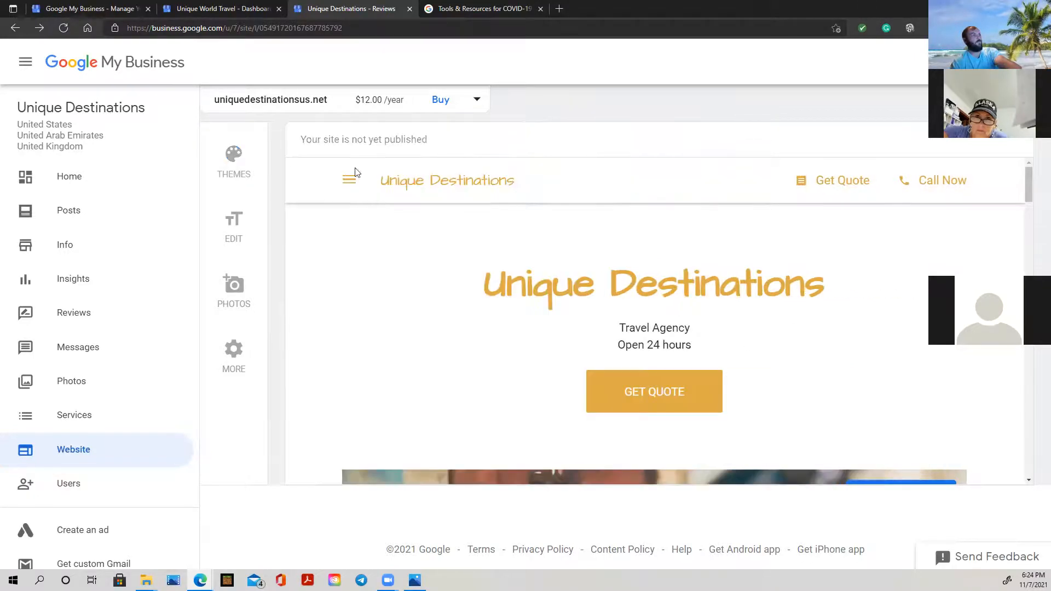
Examine the website's text settings and the available primary button options, and leave them without changing anything.
{"action": "left_click", "coordinate": [234, 227]}
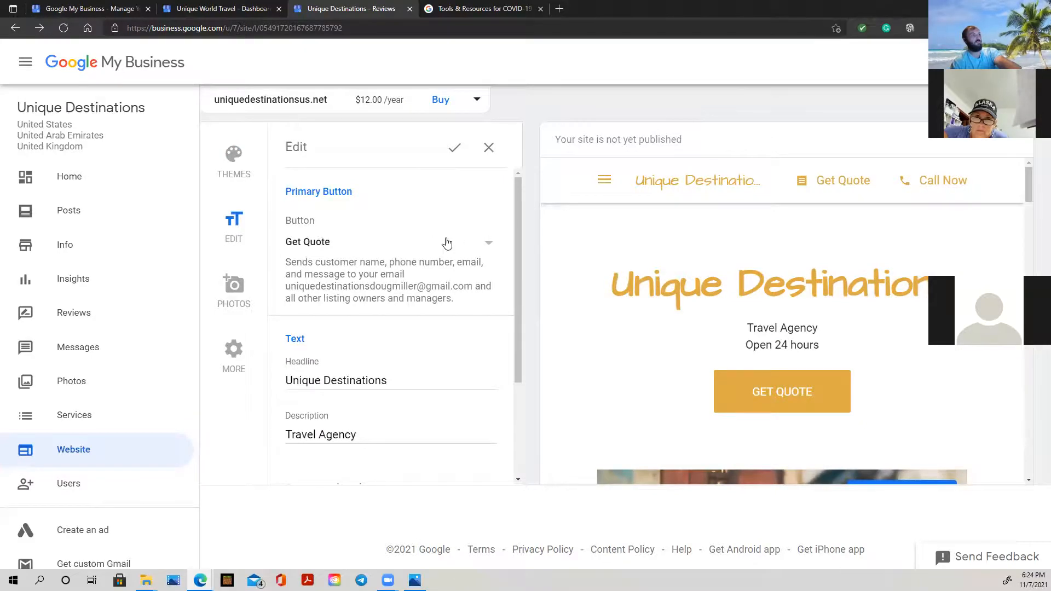
{"action": "left_click", "coordinate": [491, 244]}
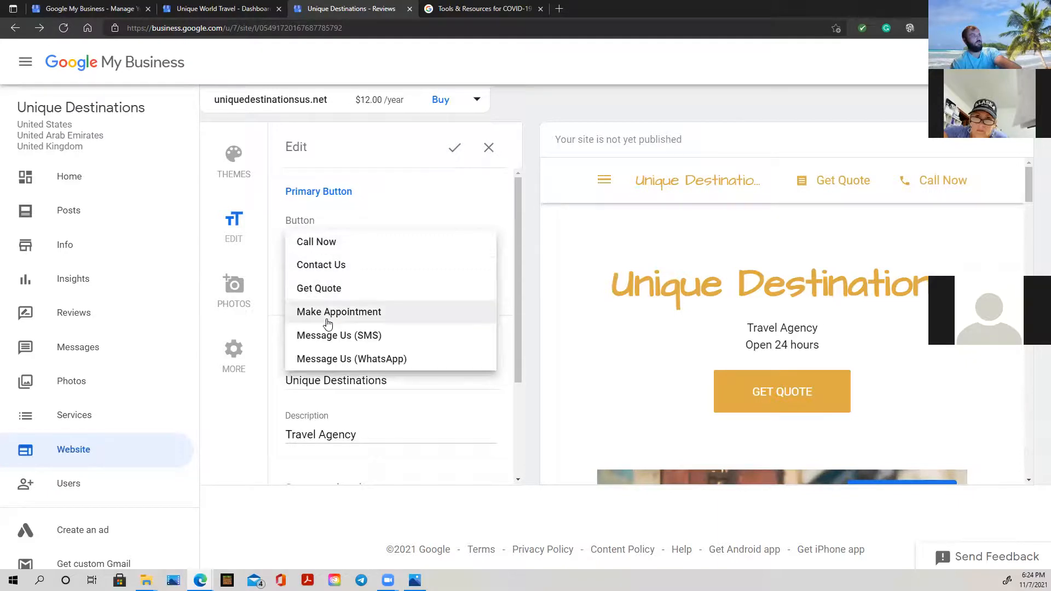
{"action": "scroll", "coordinate": [345, 356], "scroll_direction": "down", "scroll_amount": 2}
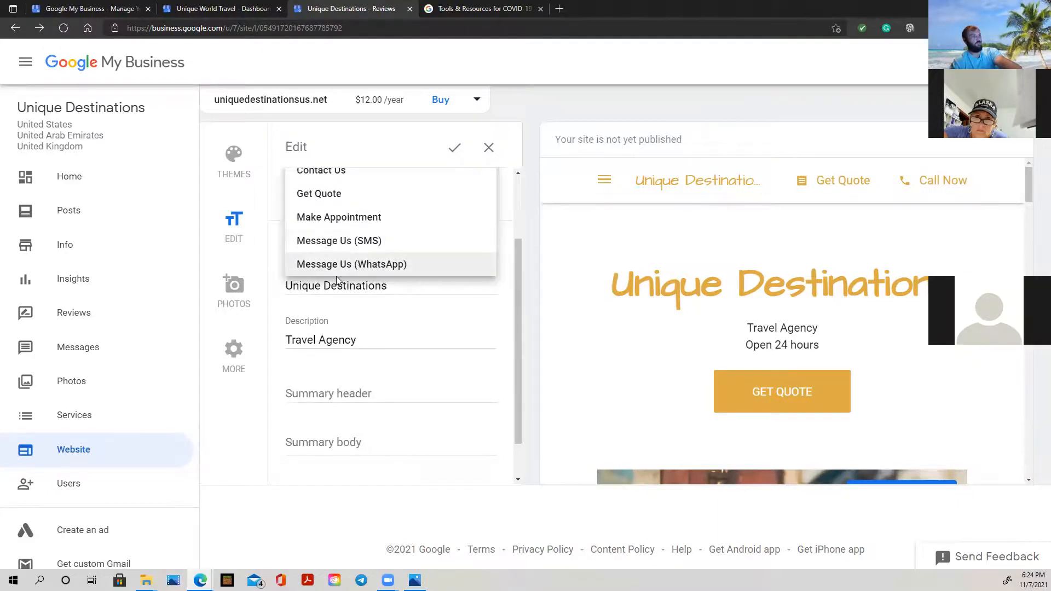
{"action": "scroll", "coordinate": [370, 288], "scroll_direction": "up", "scroll_amount": 2}
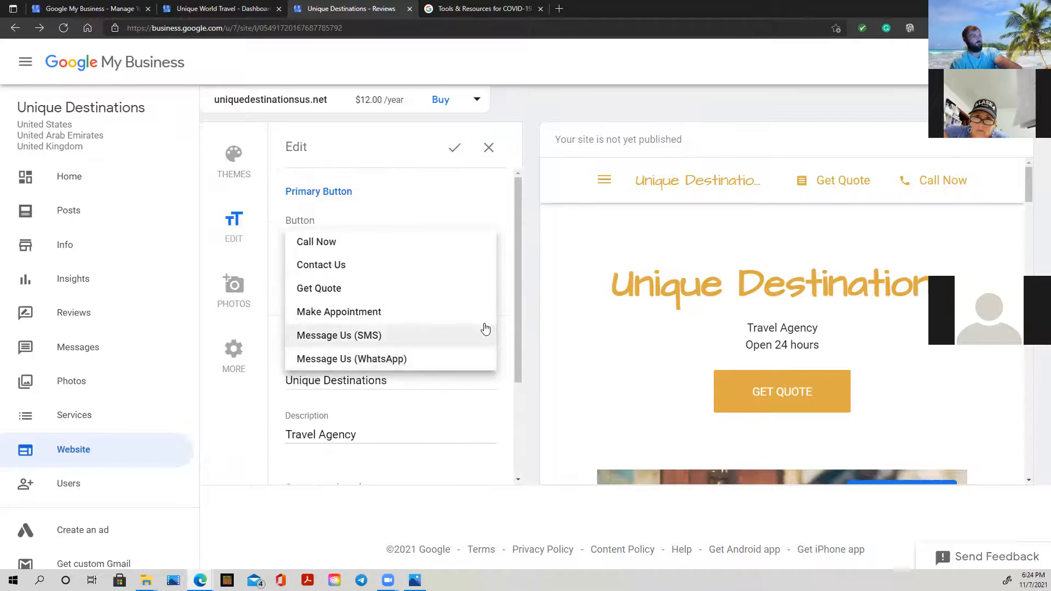
{"action": "left_click", "coordinate": [488, 150]}
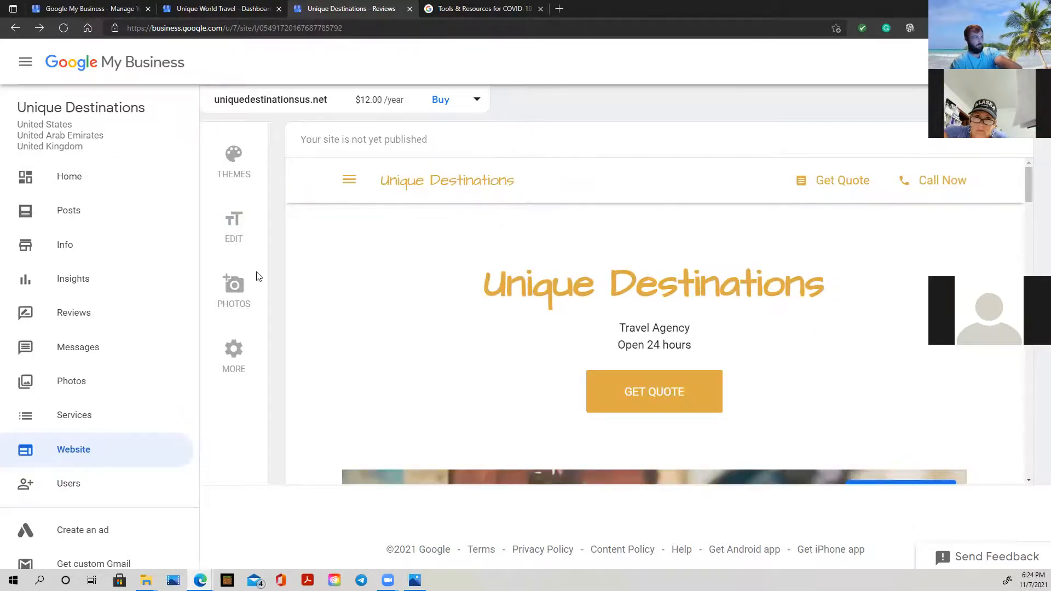
Add a photo from the computer to the website's gallery and replace the header photo with the blue sky picture.
{"action": "left_click", "coordinate": [234, 295]}
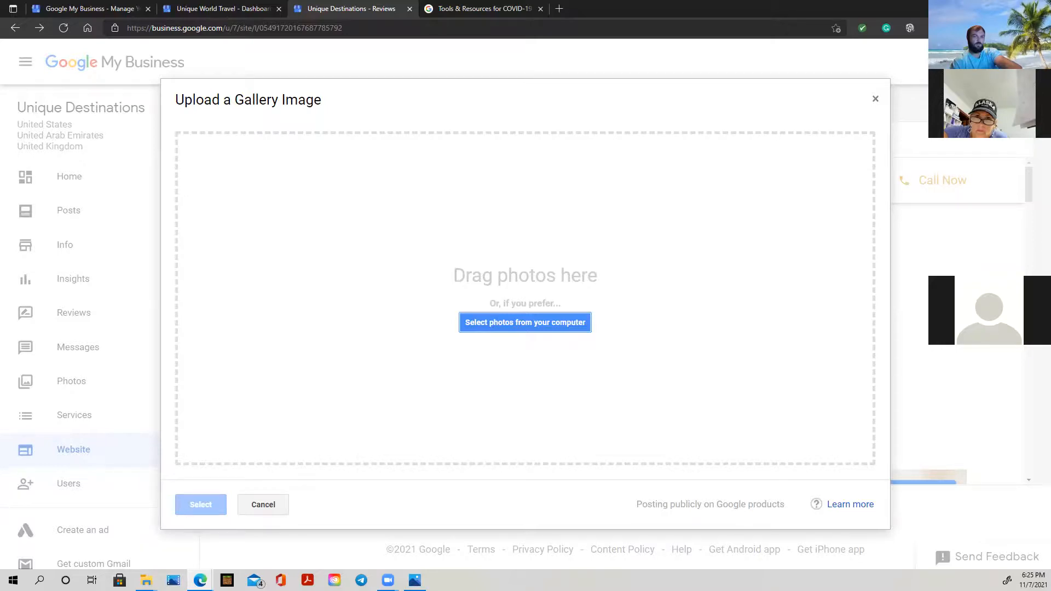
{"action": "left_click_drag", "start_coordinate": [0, 405], "coordinate": [541, 312]}
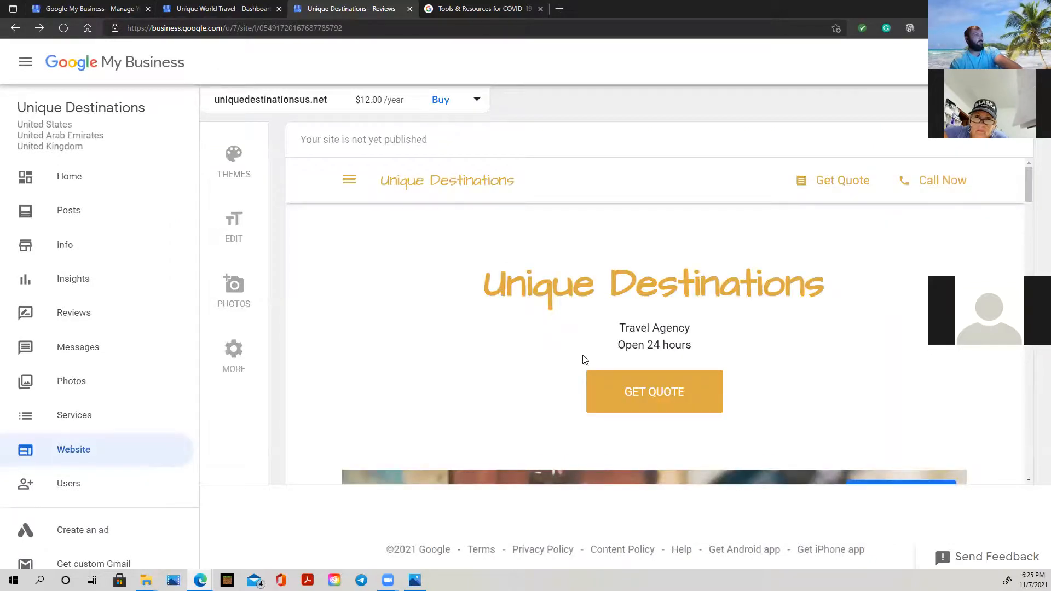
{"action": "scroll", "coordinate": [569, 340], "scroll_direction": "down", "scroll_amount": 5}
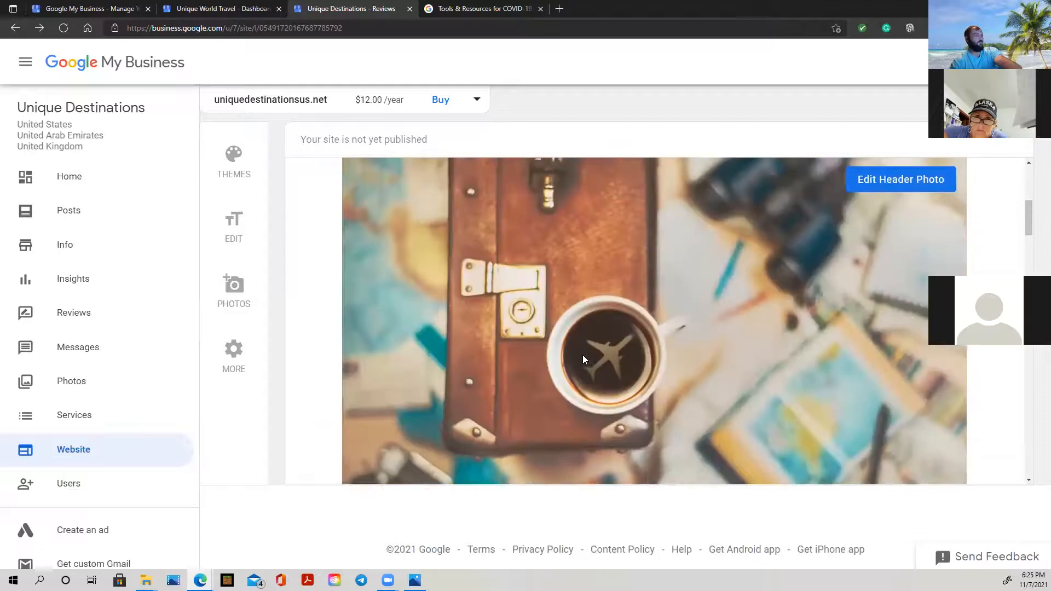
{"action": "left_click", "coordinate": [871, 212]}
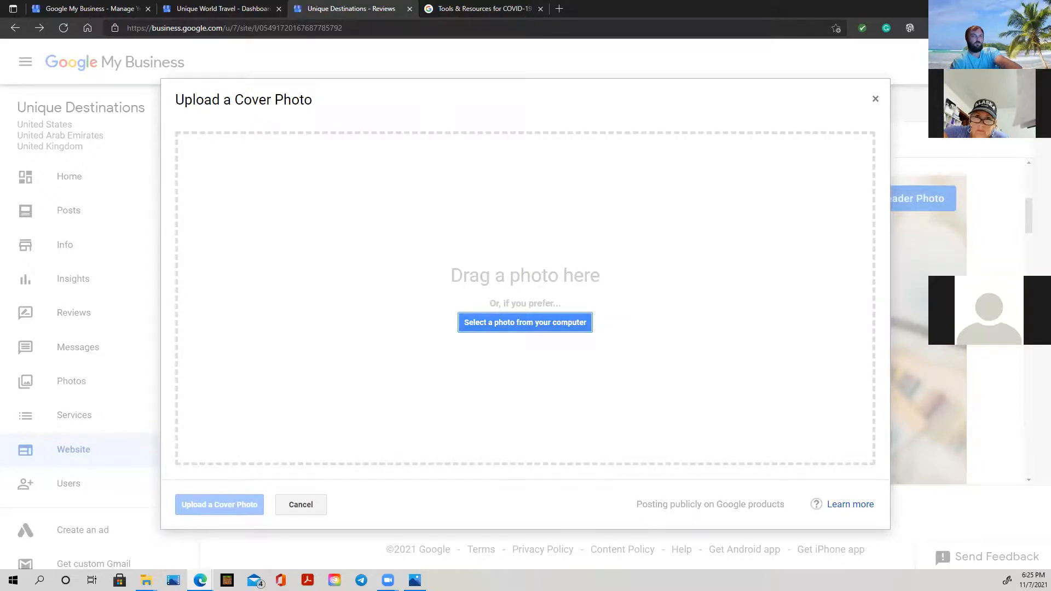
{"action": "left_click_drag", "start_coordinate": [164, 344], "coordinate": [452, 308]}
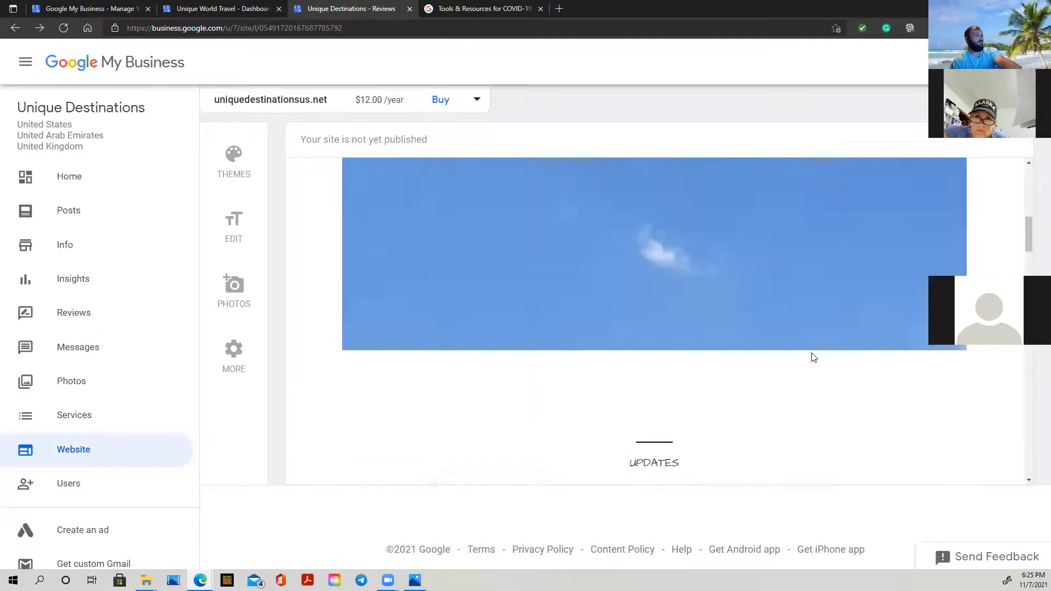
{"action": "left_click", "coordinate": [894, 201]}
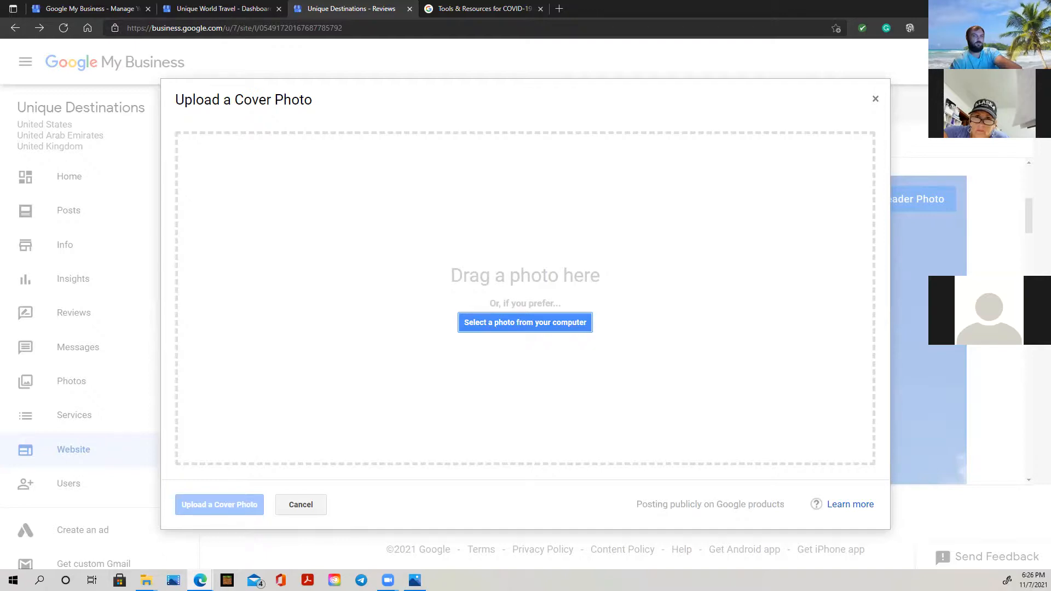
{"action": "left_click", "coordinate": [293, 504]}
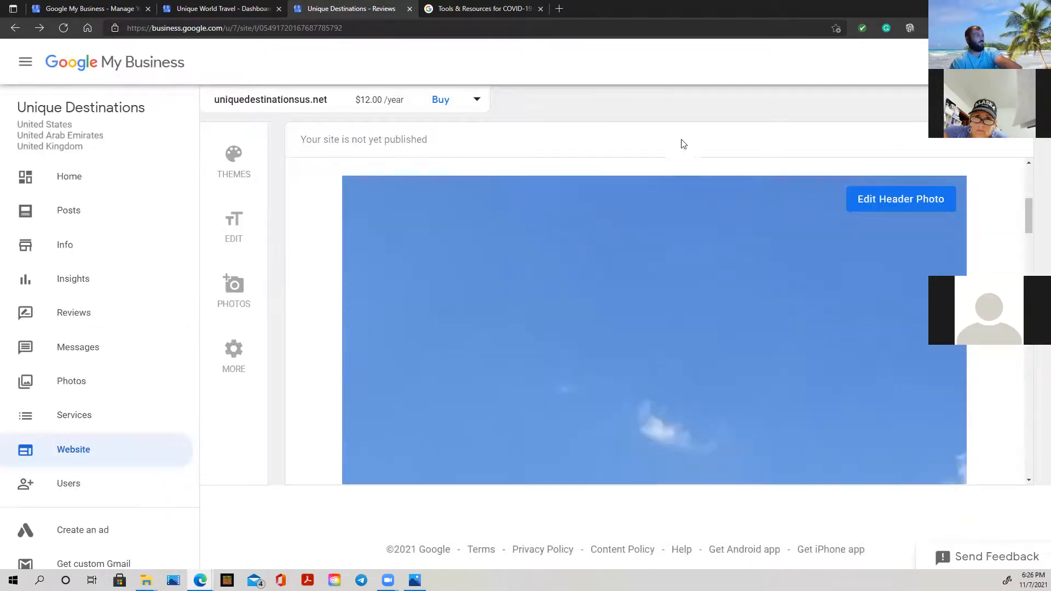
Check the alternative domain names offered for purchase for the website and collapse the list.
{"action": "scroll", "coordinate": [362, 285], "scroll_direction": "up", "scroll_amount": 5}
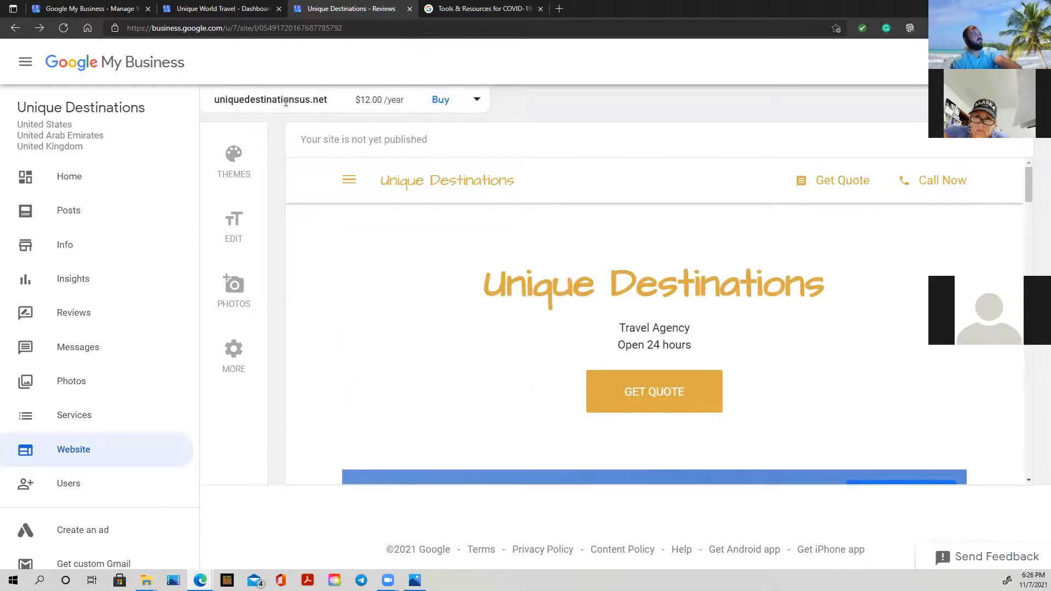
{"action": "left_click", "coordinate": [476, 100]}
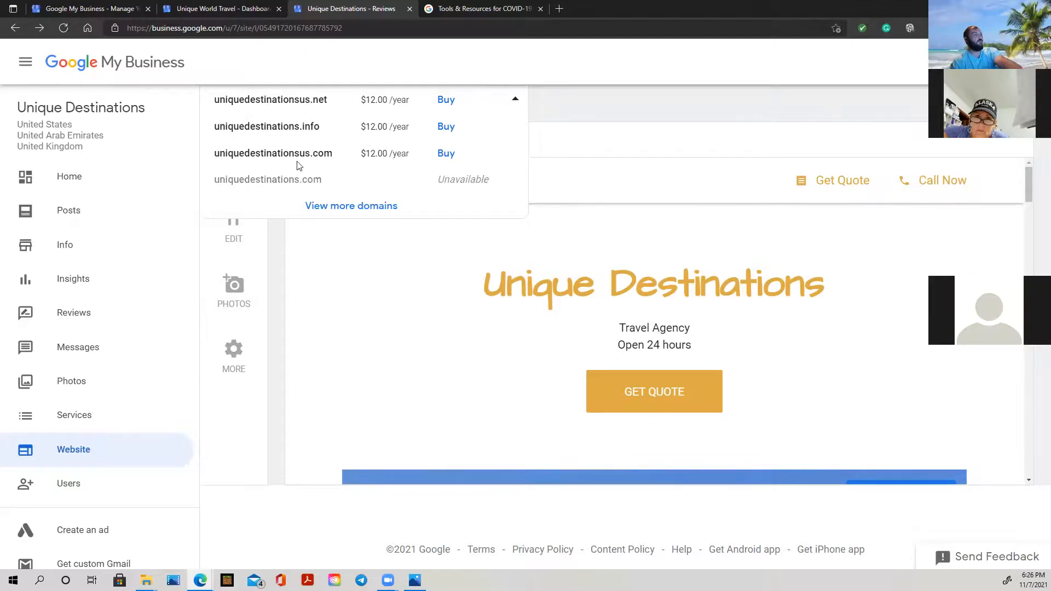
{"action": "left_click", "coordinate": [516, 101]}
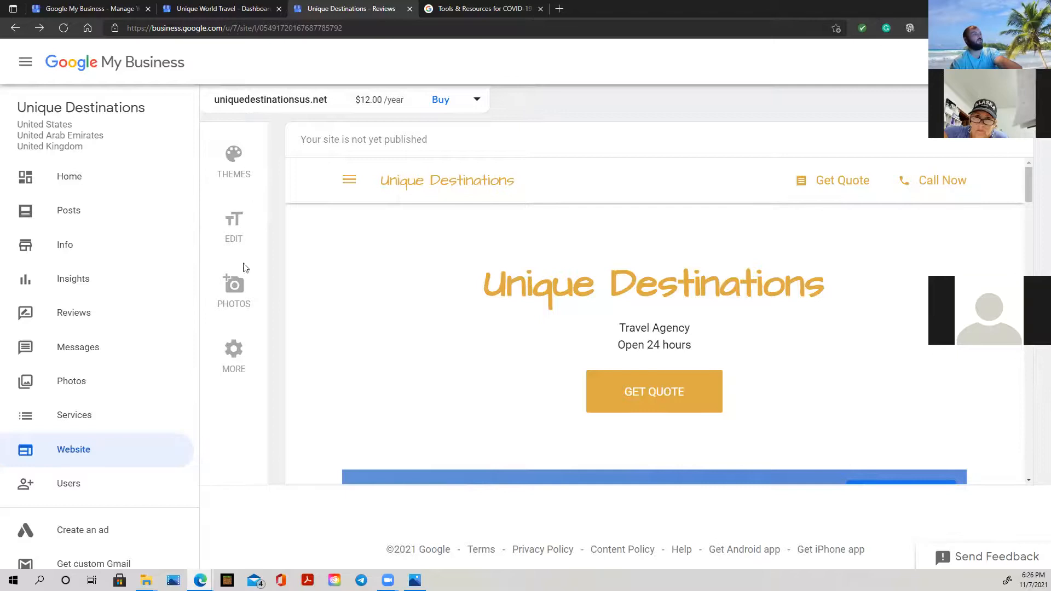
Open the website's publishing and site settings and try to publish the site.
{"action": "left_click", "coordinate": [231, 352]}
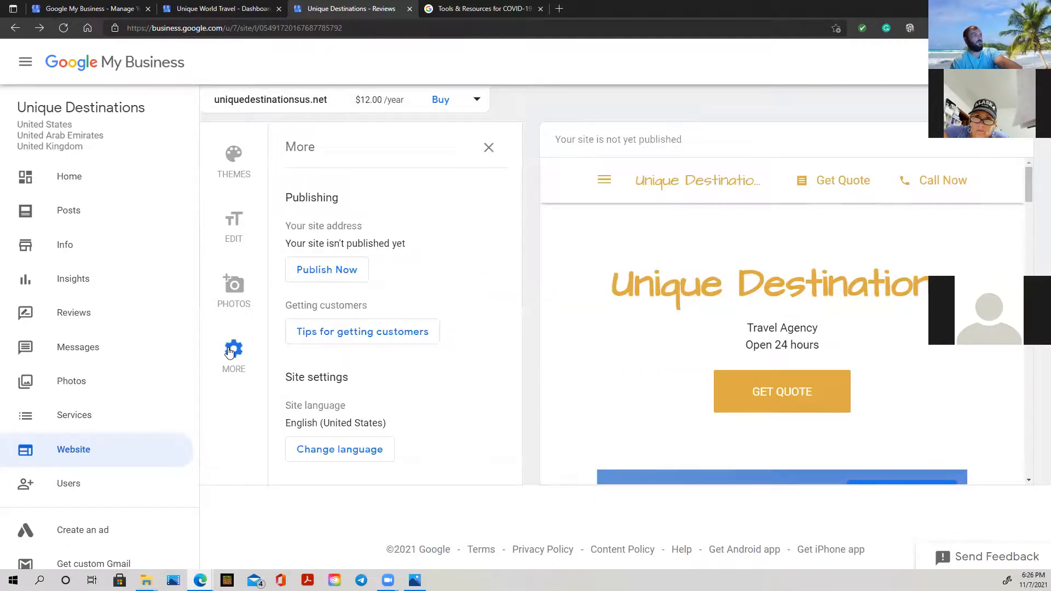
{"action": "left_click", "coordinate": [321, 272]}
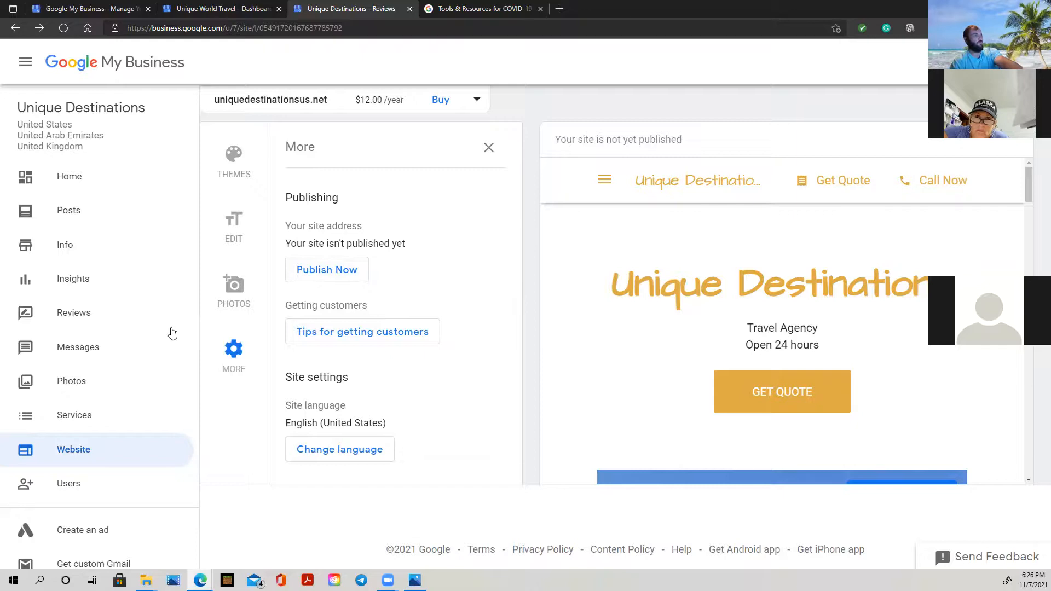
Close the site settings and look through the website preview from the header down to the testimonials section.
{"action": "left_click", "coordinate": [488, 147]}
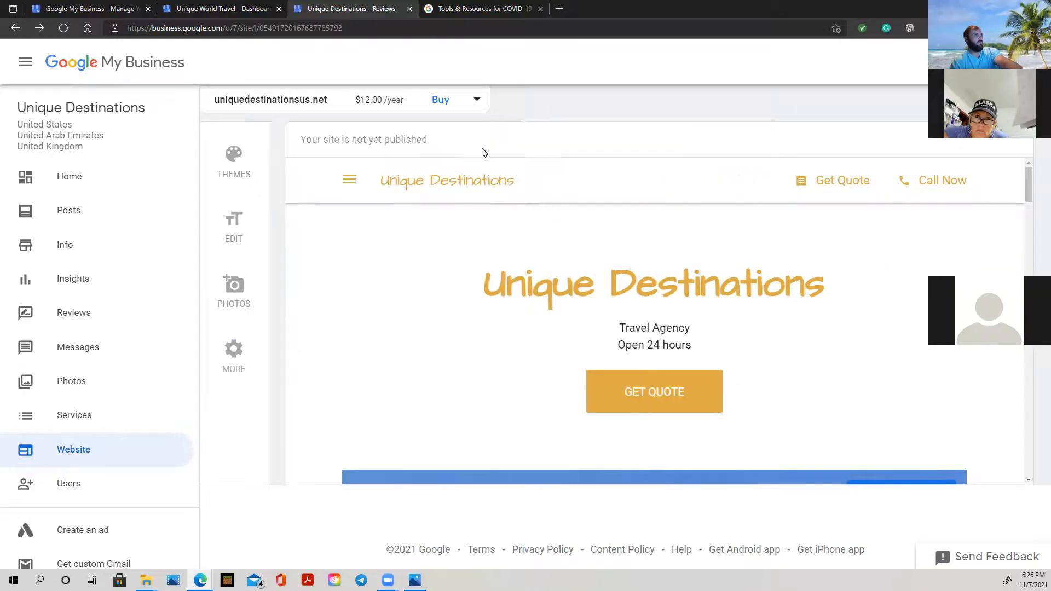
{"action": "scroll", "coordinate": [873, 279], "scroll_direction": "down", "scroll_amount": 2}
{"action": "scroll", "coordinate": [873, 280], "scroll_direction": "down", "scroll_amount": 10}
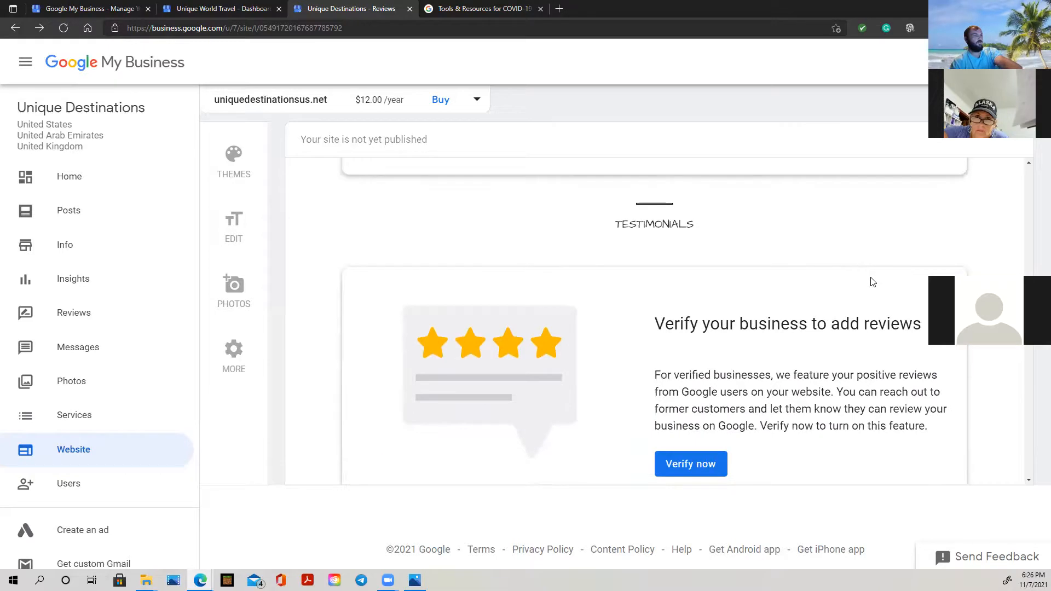
{"action": "scroll", "coordinate": [873, 282], "scroll_direction": "up", "scroll_amount": 12}
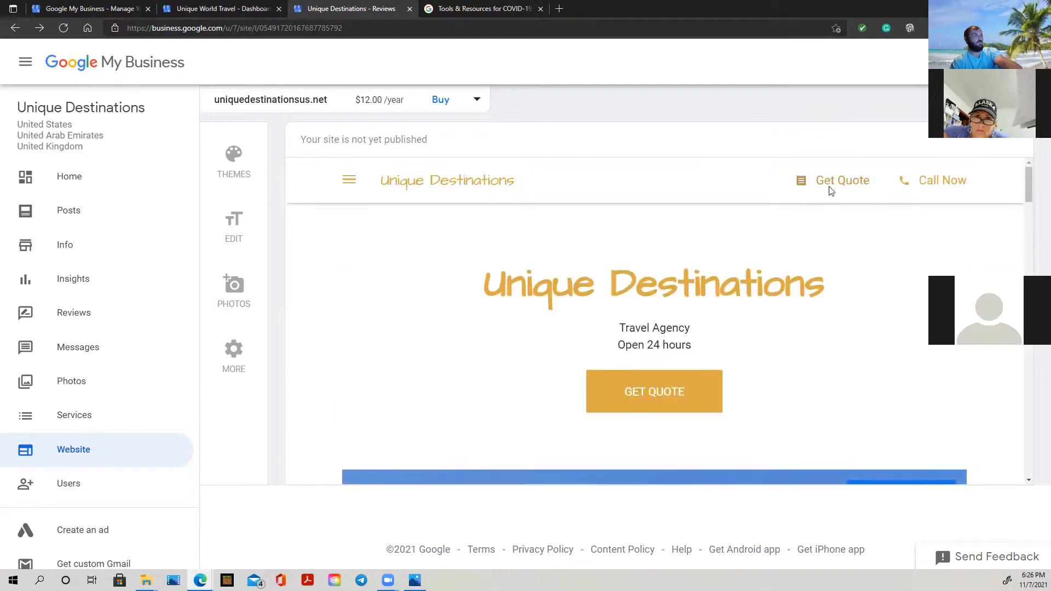
{"action": "scroll", "coordinate": [803, 261], "scroll_direction": "down", "scroll_amount": 5}
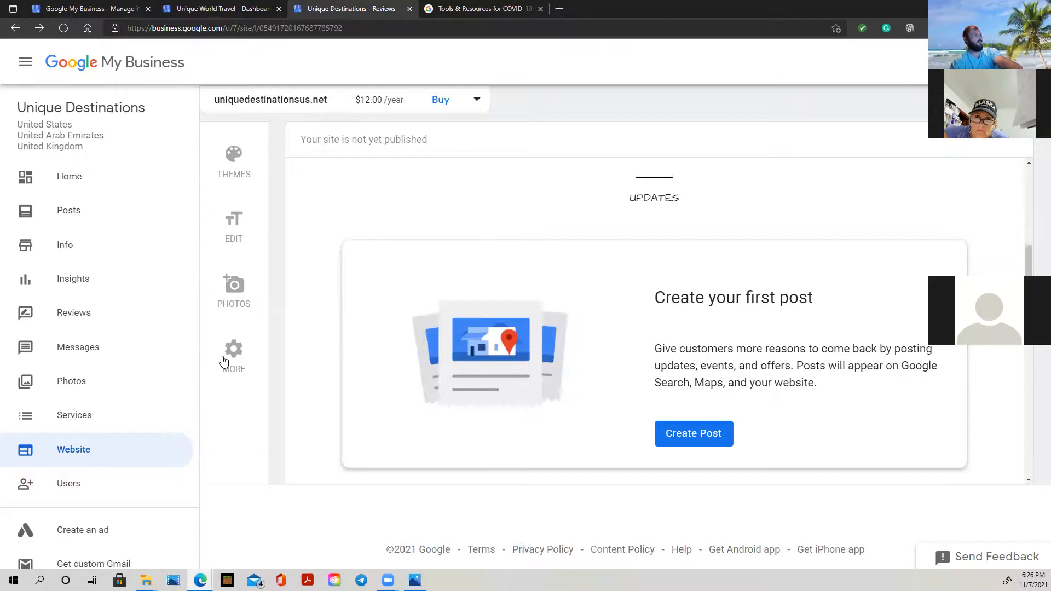
{"action": "scroll", "coordinate": [863, 237], "scroll_direction": "up", "scroll_amount": 5}
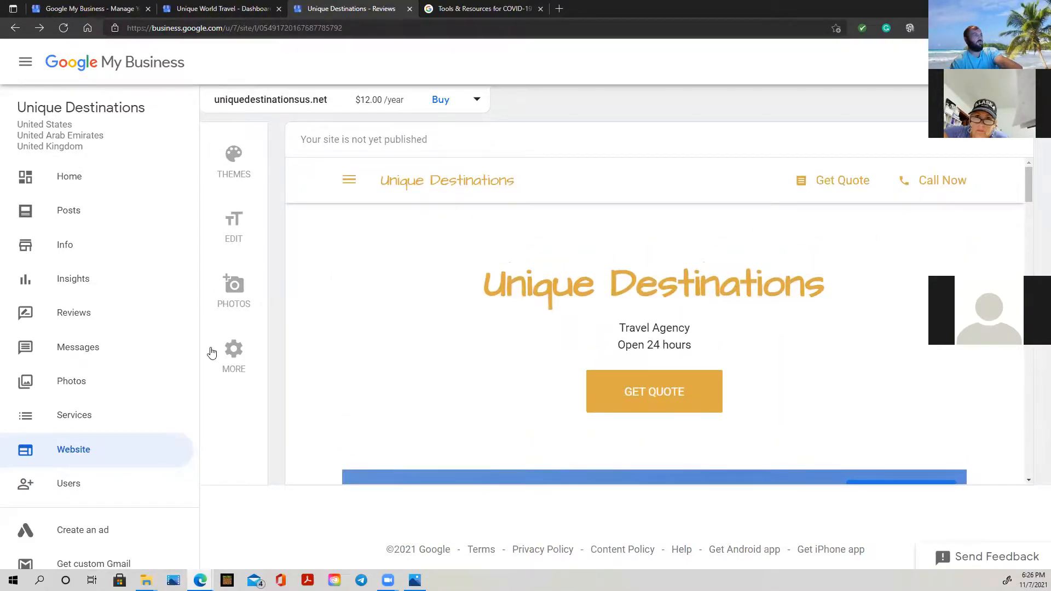
{"action": "scroll", "coordinate": [906, 367], "scroll_direction": "down", "scroll_amount": 5}
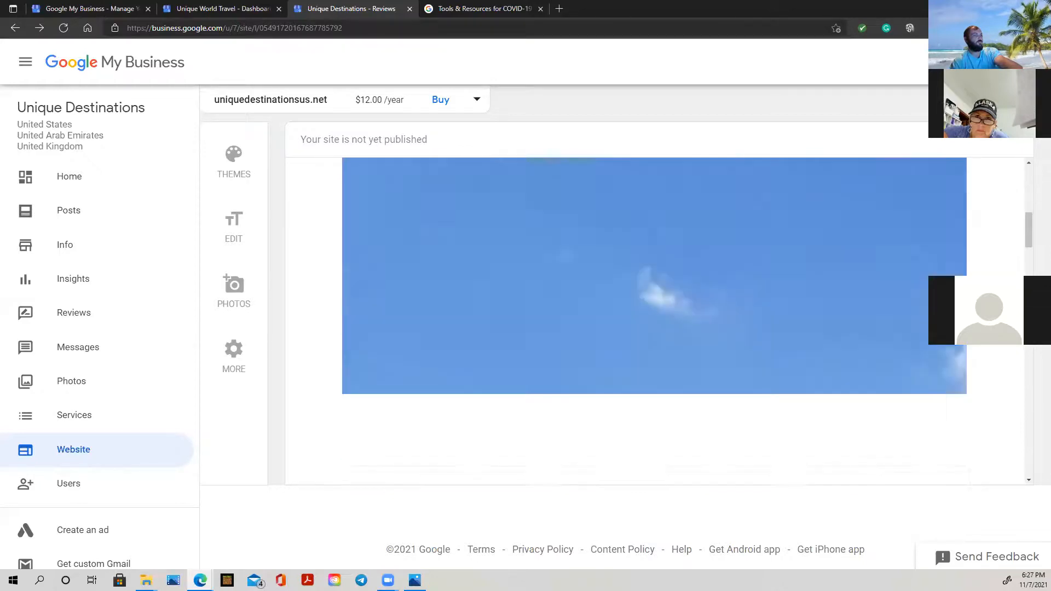
{"action": "scroll", "coordinate": [654, 322], "scroll_direction": "down", "scroll_amount": 3}
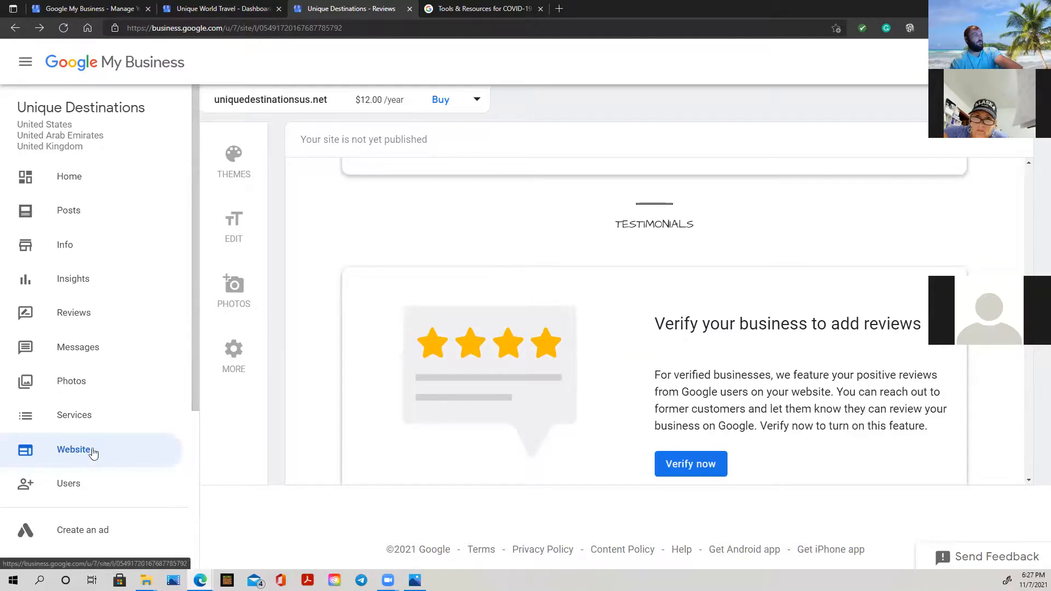
Open the website's theme choices, keep the current theme and review the page preview again.
{"action": "left_click", "coordinate": [232, 173]}
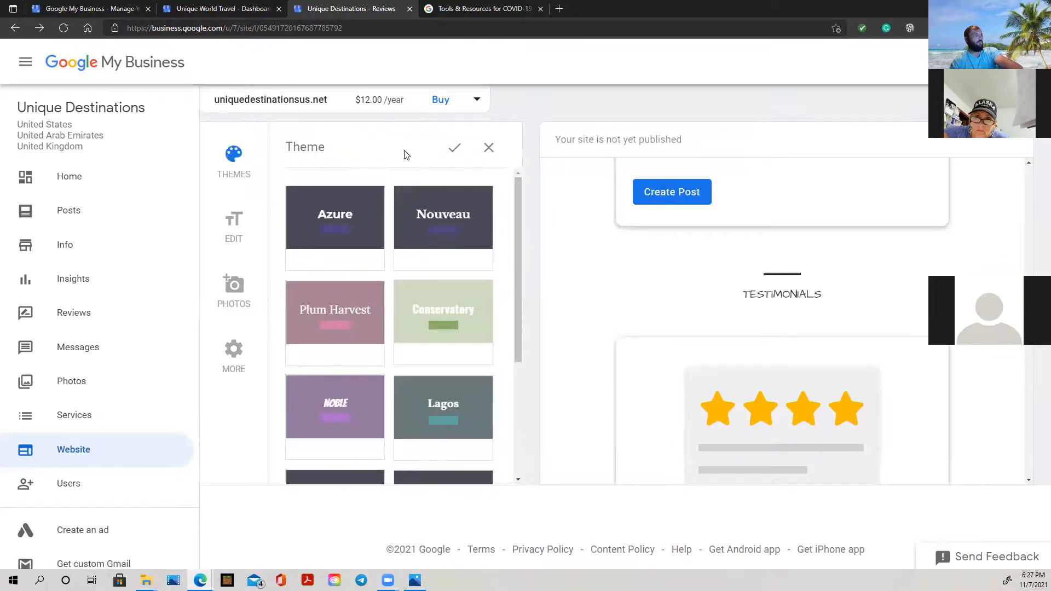
{"action": "left_click", "coordinate": [457, 149]}
{"action": "scroll", "coordinate": [856, 403], "scroll_direction": "up", "scroll_amount": 10}
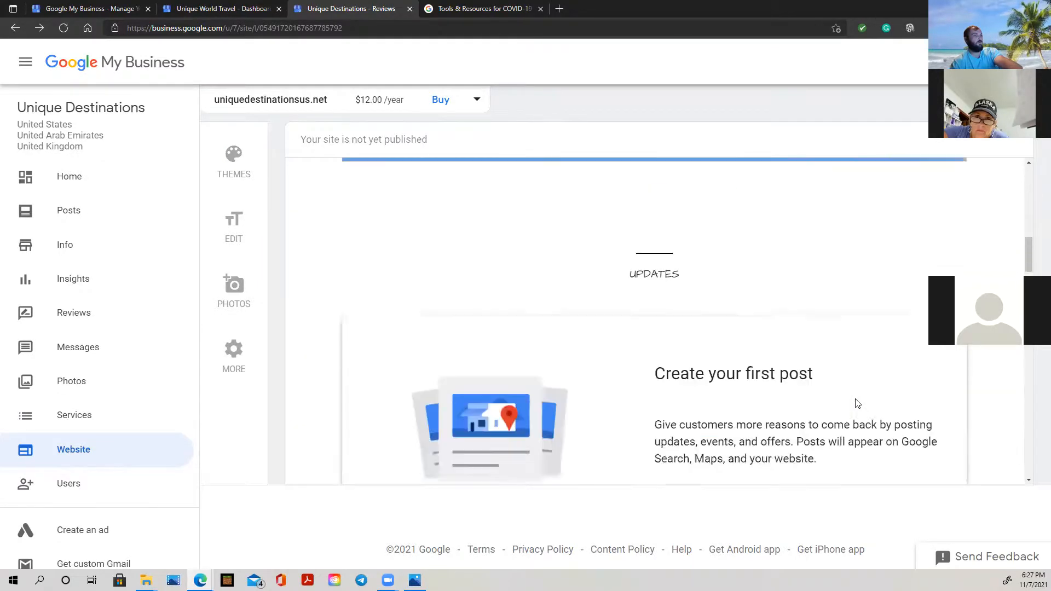
{"action": "scroll", "coordinate": [857, 403], "scroll_direction": "down", "scroll_amount": 3}
{"action": "scroll", "coordinate": [857, 403], "scroll_direction": "up", "scroll_amount": 3}
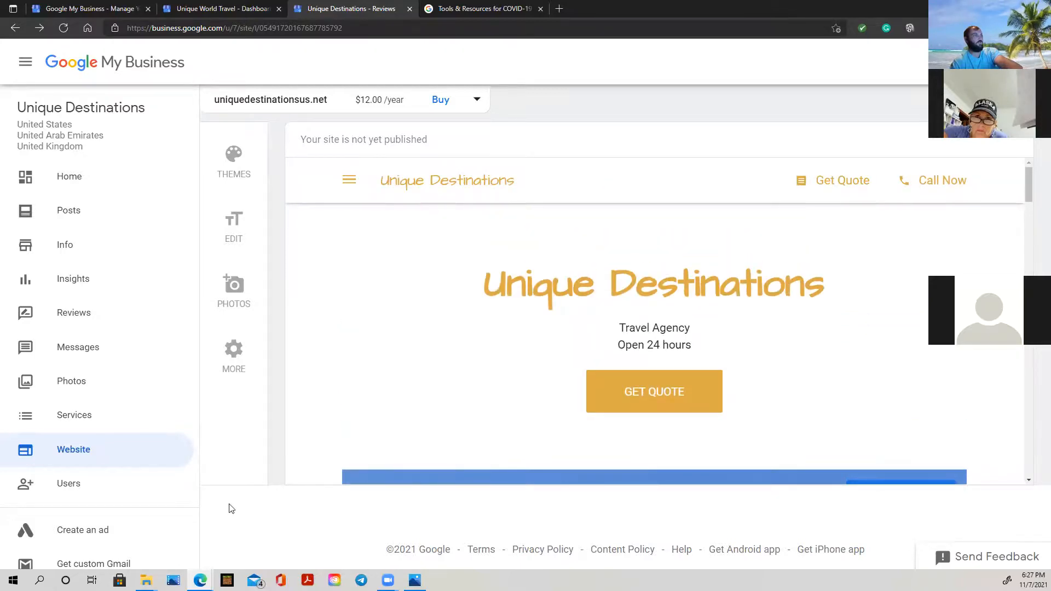
Open the business's services and enter International Vacation Booking as a custom service under the Travel agency category.
{"action": "left_click", "coordinate": [81, 416]}
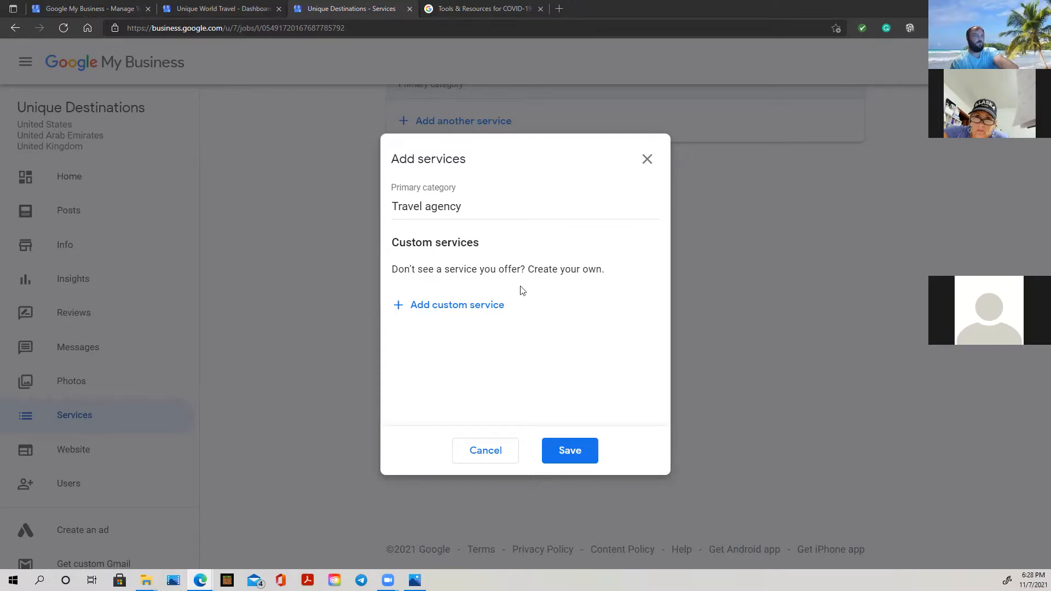
{"action": "left_click", "coordinate": [450, 305]}
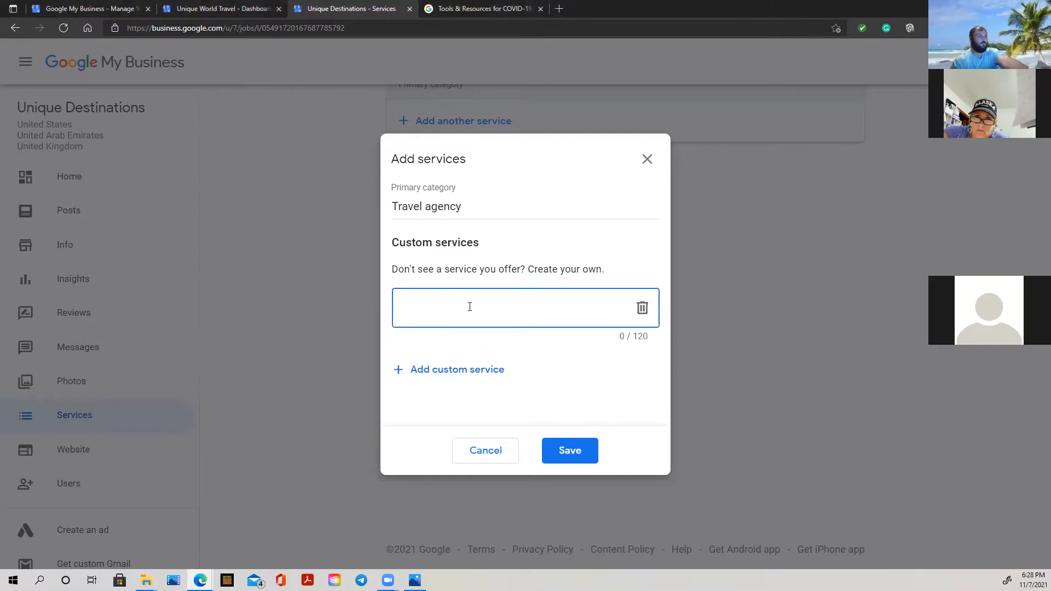
{"action": "type", "text": "Inter"}
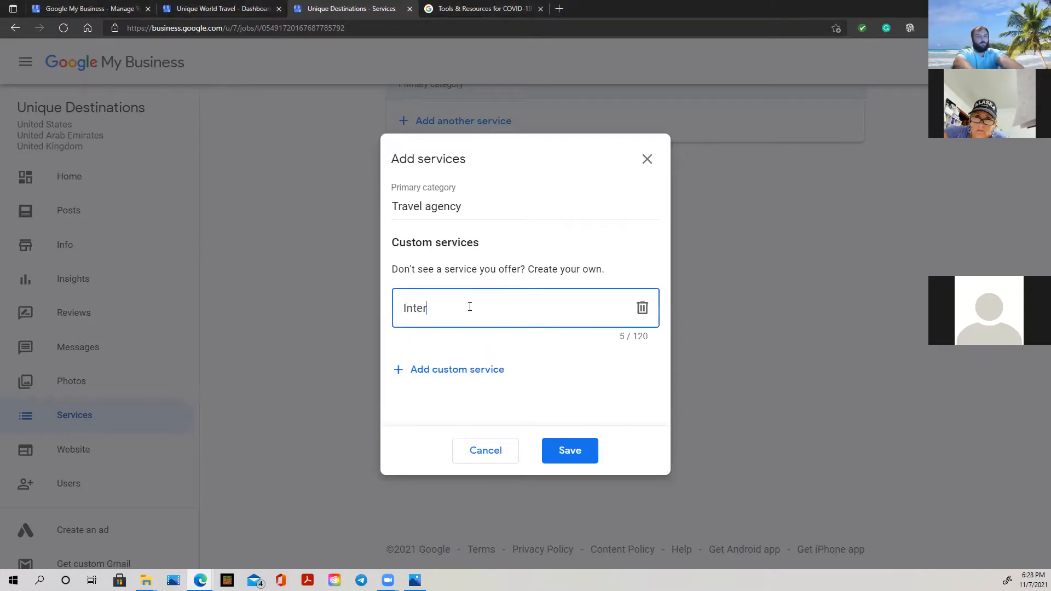
{"action": "type", "text": "national "}
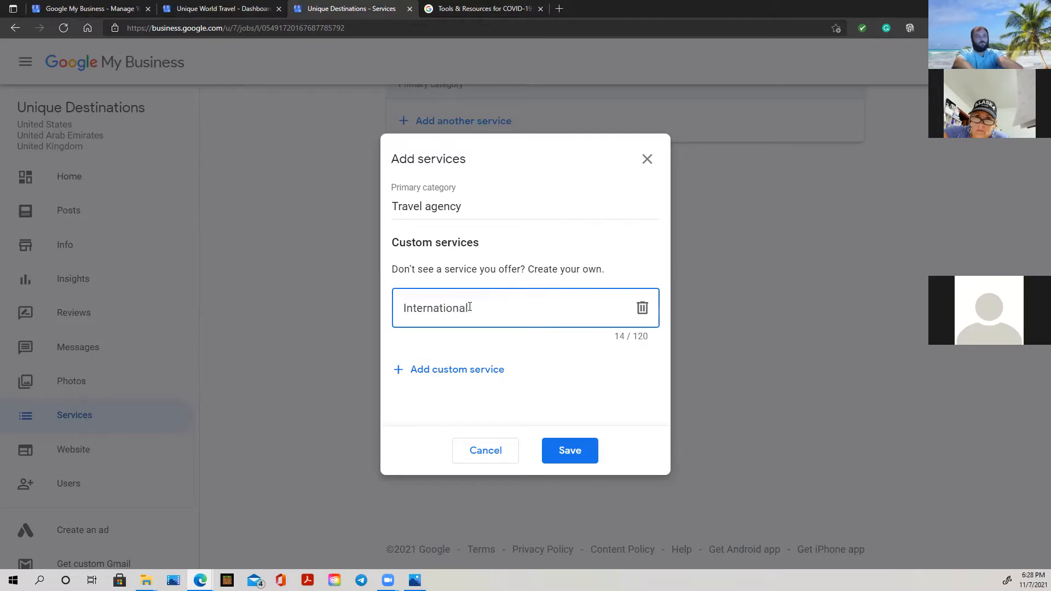
{"action": "type", "text": "Vaca"}
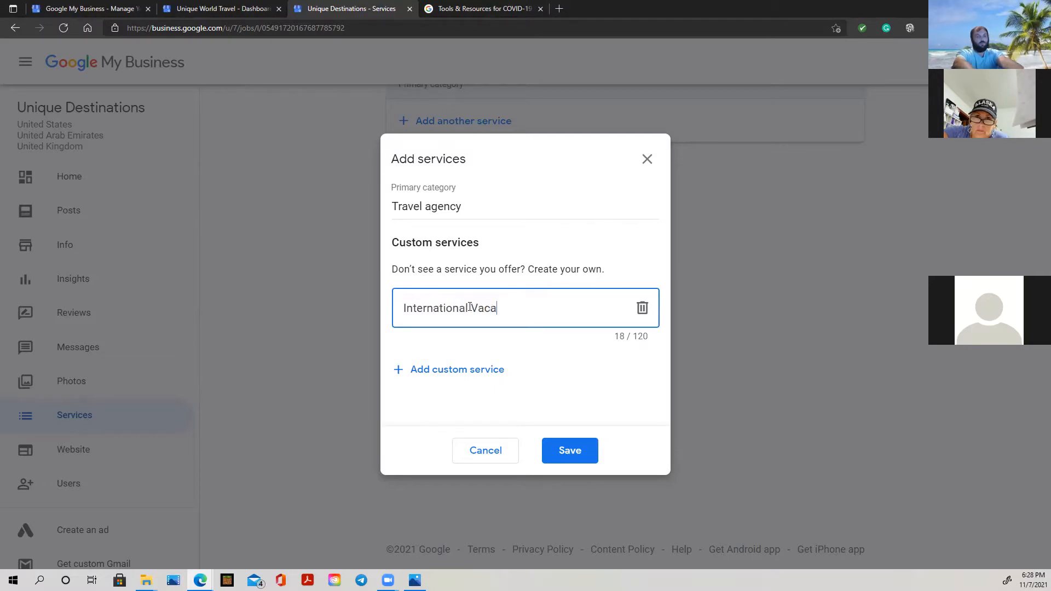
{"action": "type", "text": "c"}
{"action": "key", "text": "BackSpace"}
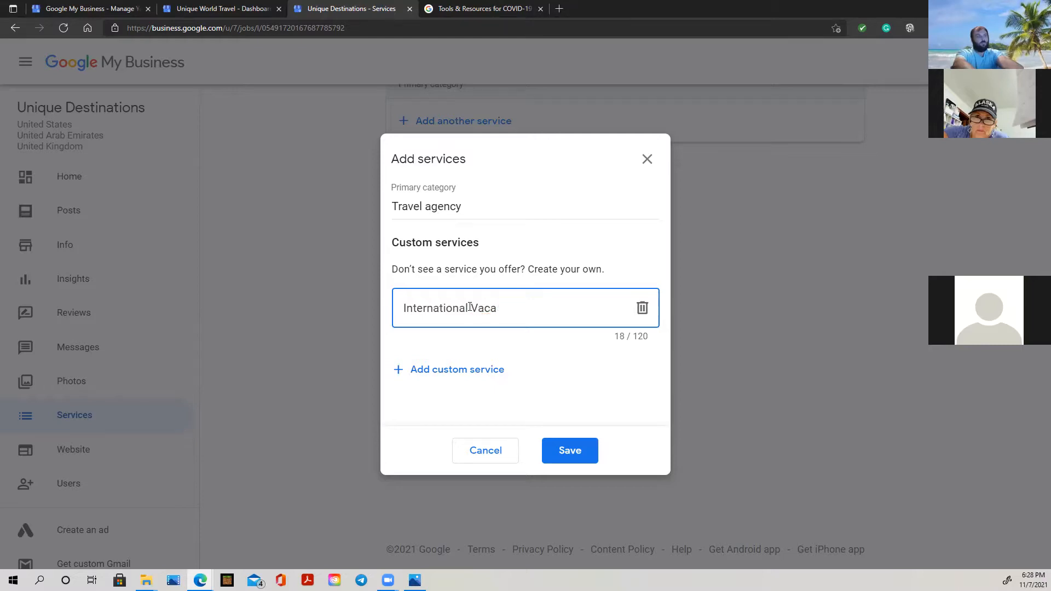
{"action": "type", "text": "tion Booking"}
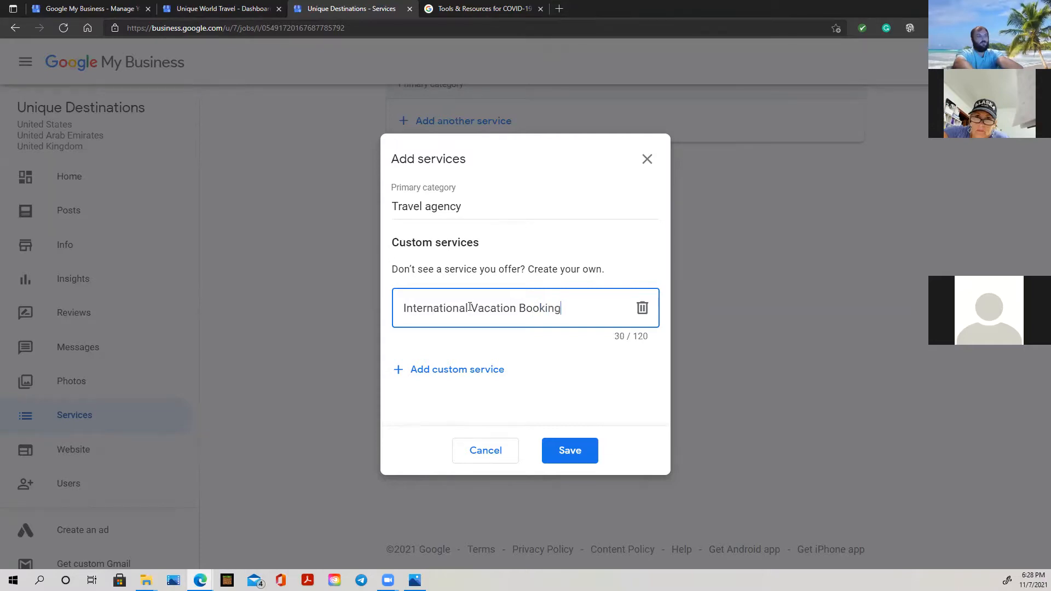
Enter Wedding Destinations as a second custom service.
{"action": "left_click", "coordinate": [460, 374]}
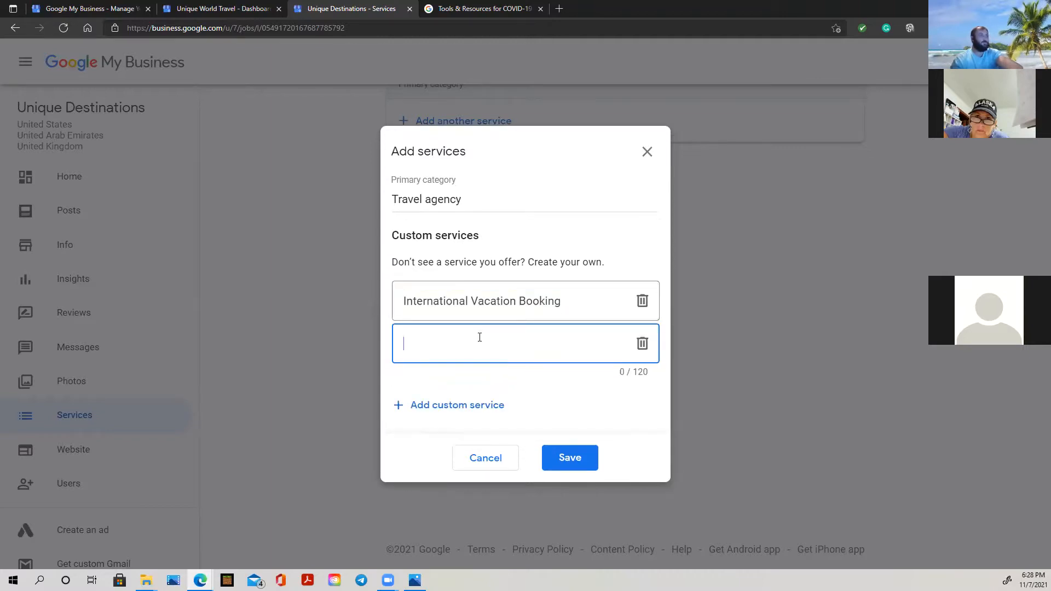
{"action": "type", "text": "Wed"}
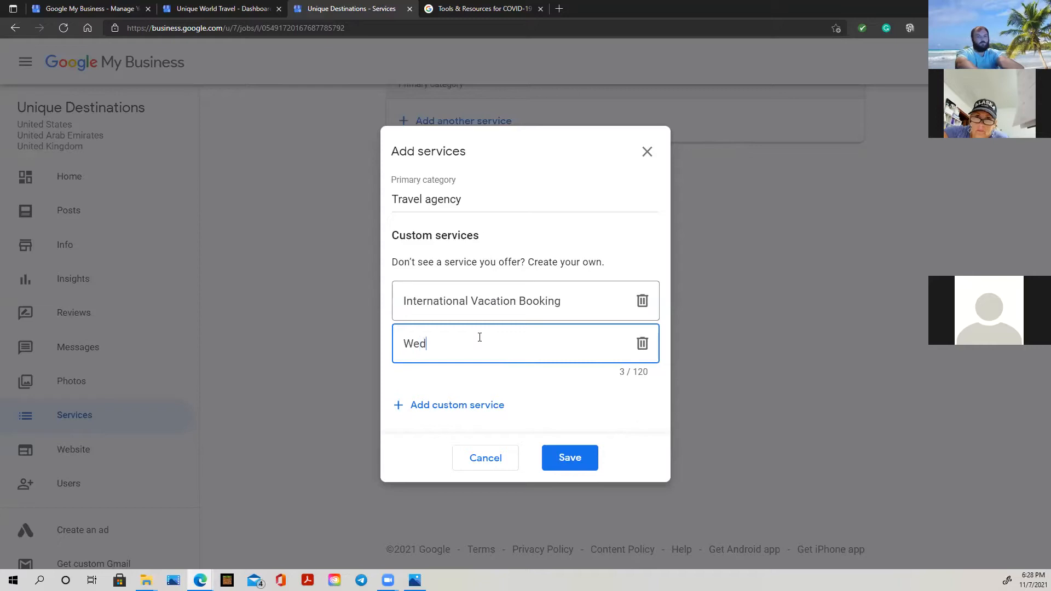
{"action": "type", "text": "ding "}
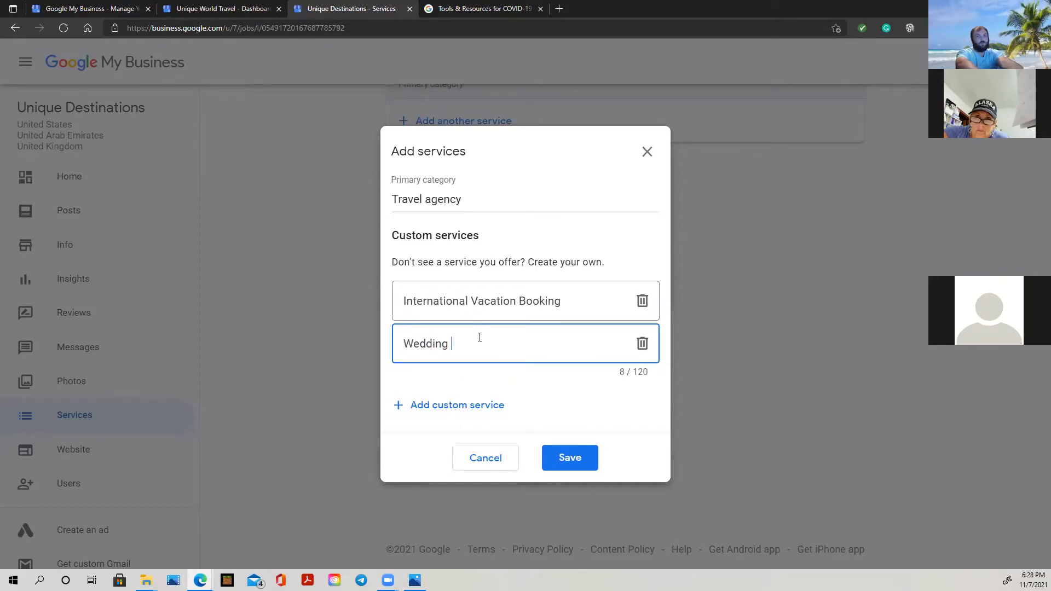
{"action": "type", "text": "Destinations"}
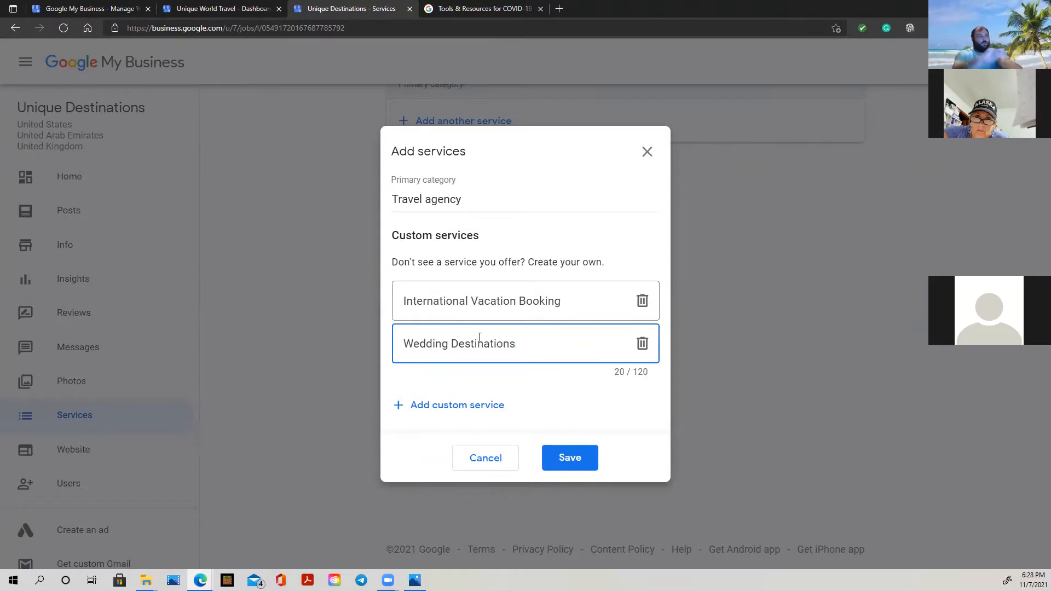
Enter Cruise Vacation Booking as a third custom service.
{"action": "left_click", "coordinate": [481, 405]}
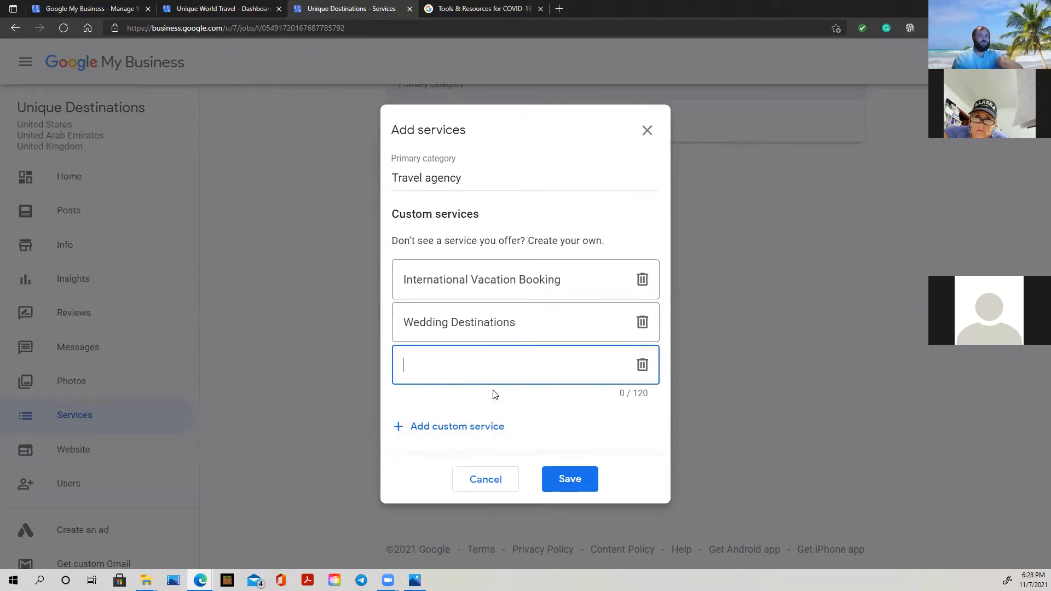
{"action": "type", "text": "C"}
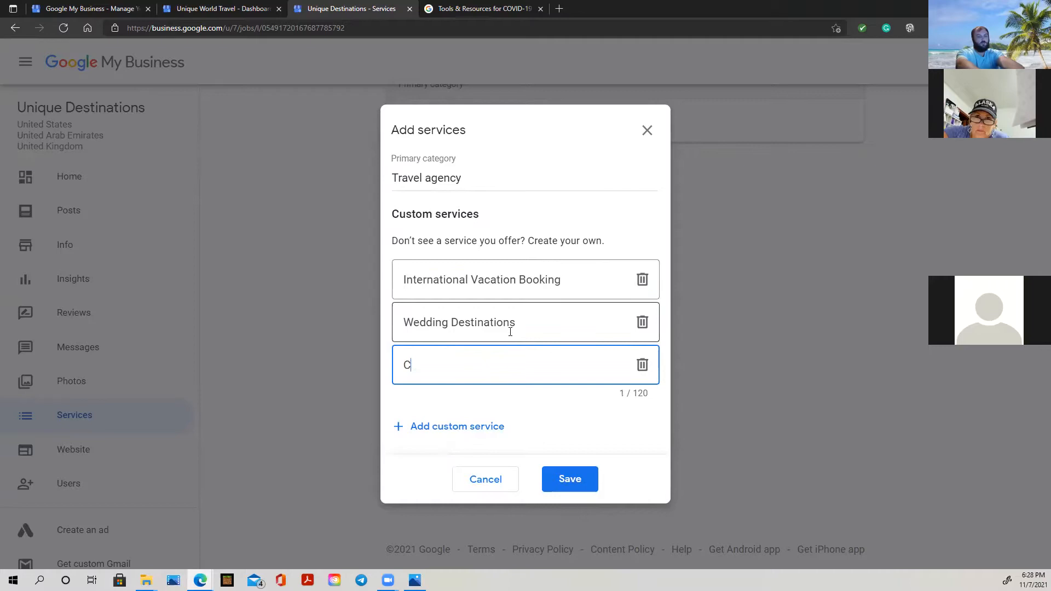
{"action": "type", "text": "ruise V"}
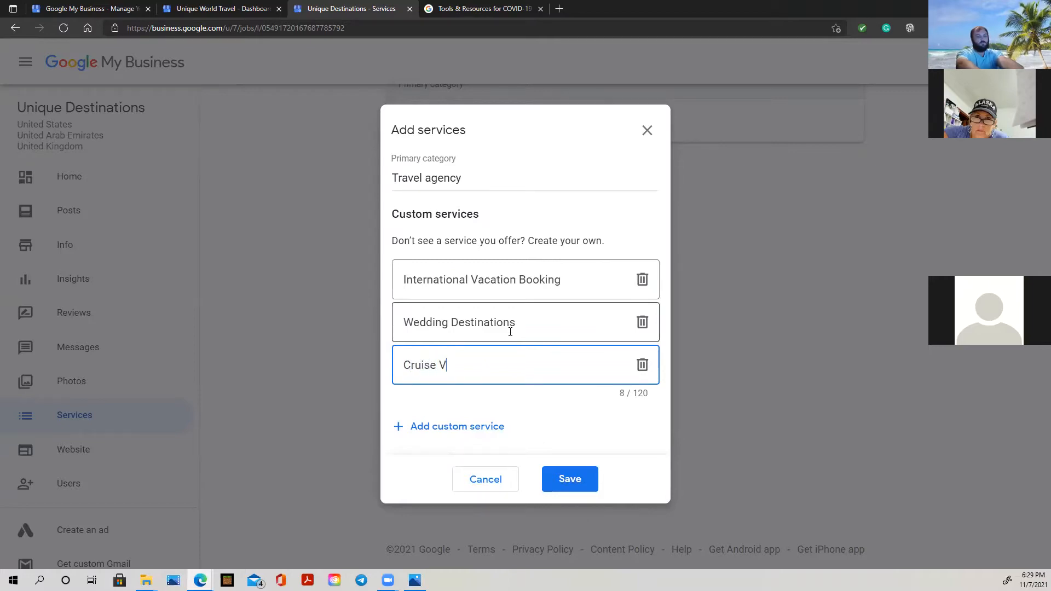
{"action": "type", "text": "acations"}
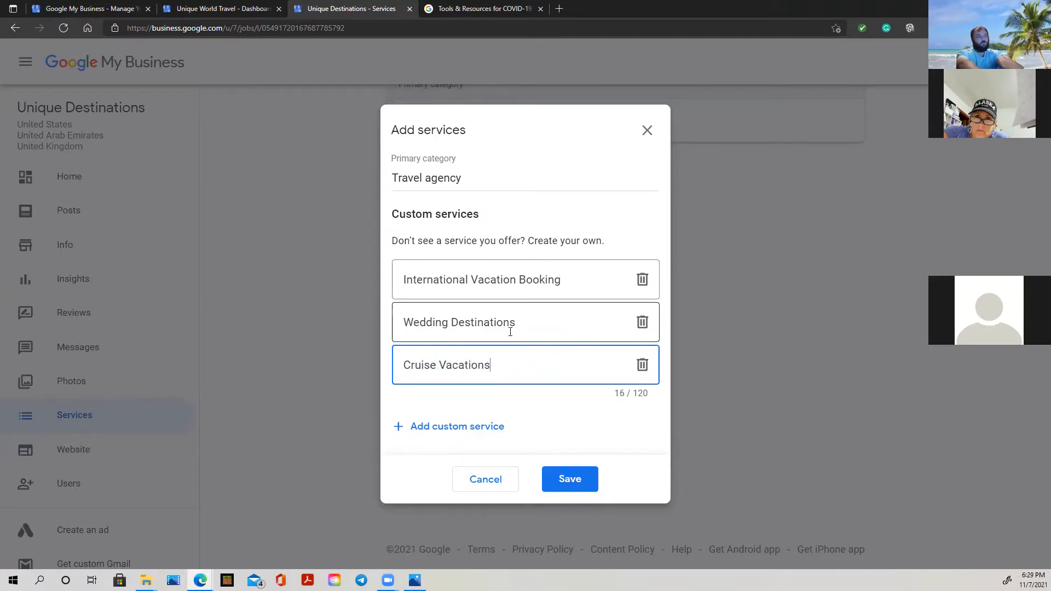
{"action": "key", "text": "BackSpace"}
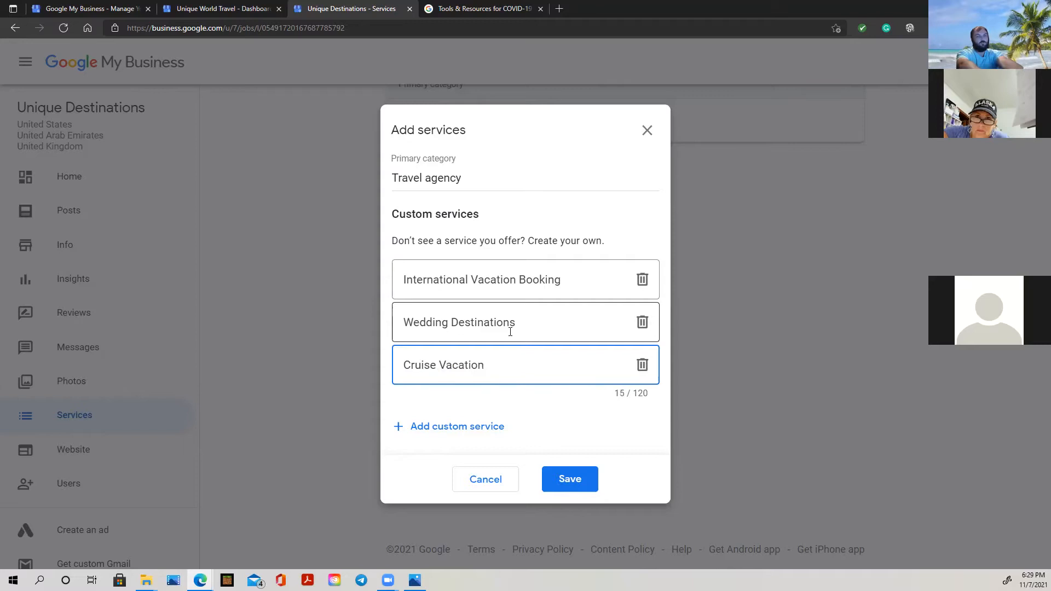
{"action": "type", "text": "Booking"}
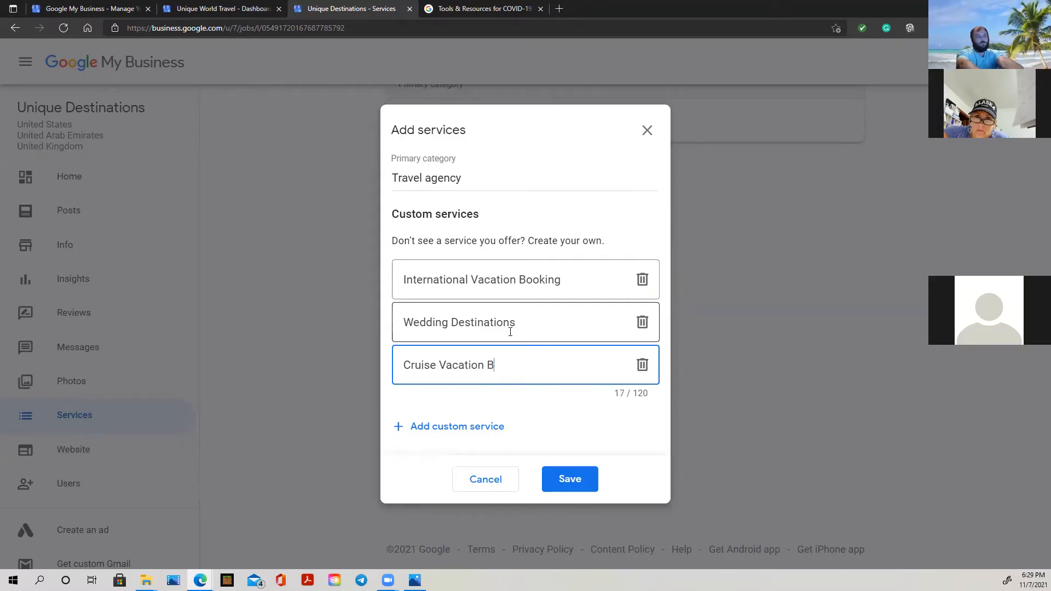
Enter Domestic Vacation Booking as a fourth custom service and save the list of services.
{"action": "left_click", "coordinate": [457, 426]}
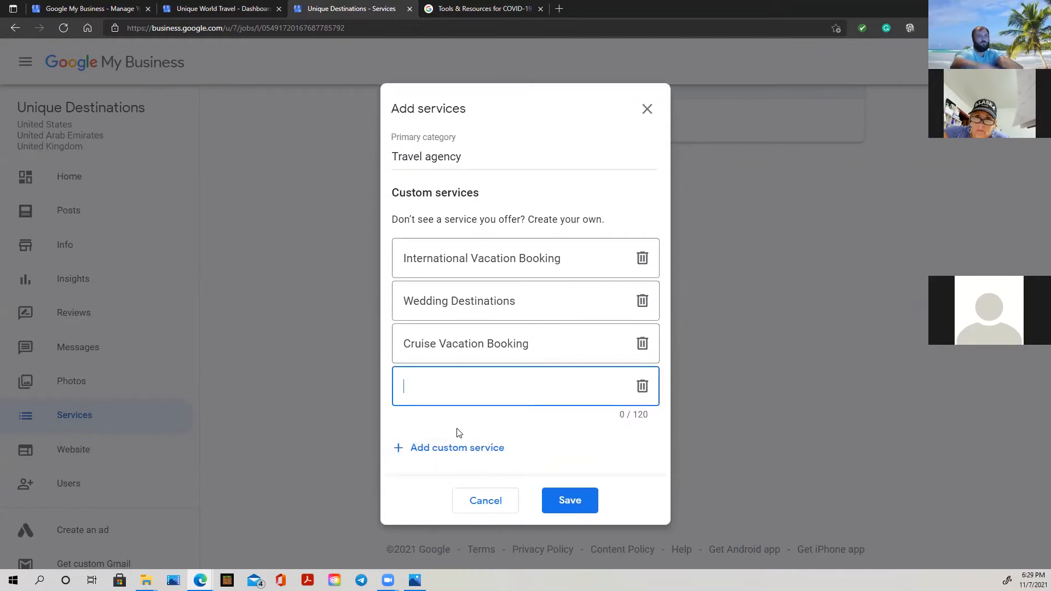
{"action": "type", "text": "Domest"}
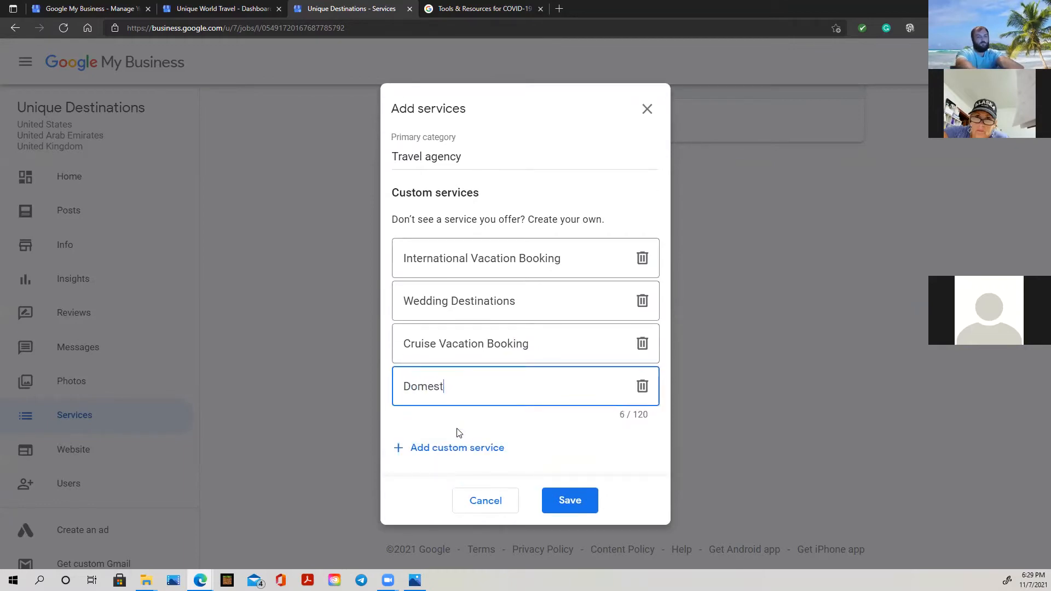
{"action": "type", "text": "ic Vaction"}
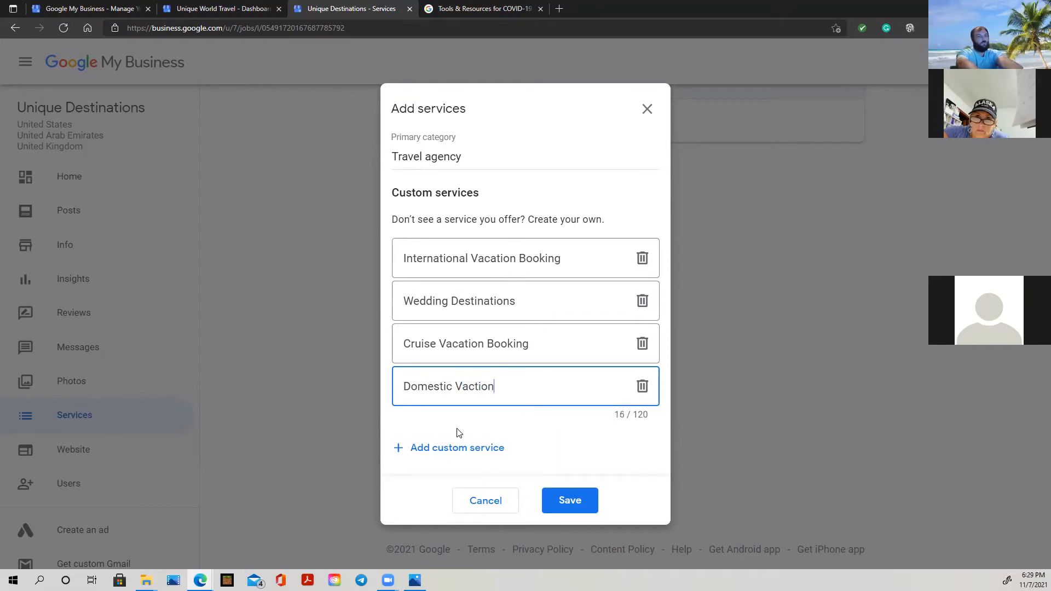
{"action": "key", "text": "BackSpace"}
{"action": "key", "text": "BackSpace"}
{"action": "key", "text": "BackSpace"}
{"action": "key", "text": "BackSpace"}
{"action": "type", "text": "ati"}
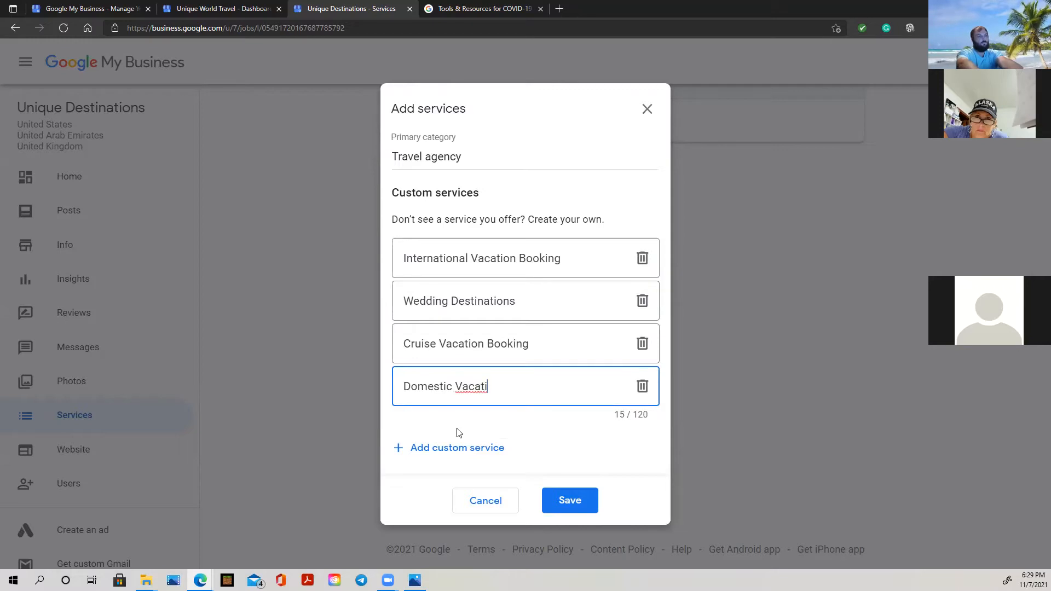
{"action": "type", "text": "on"}
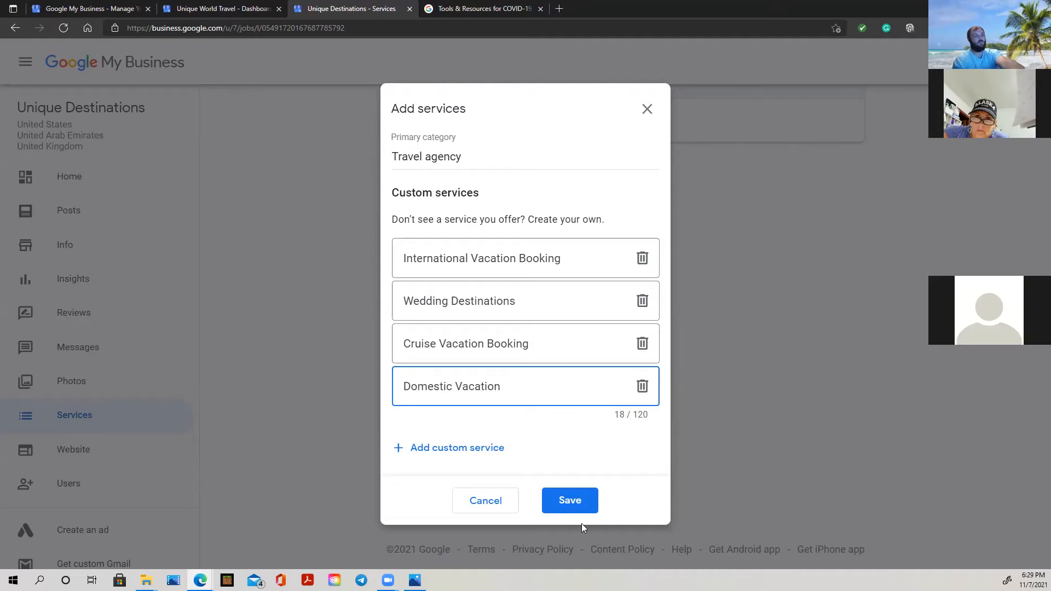
{"action": "type", "text": "Booking"}
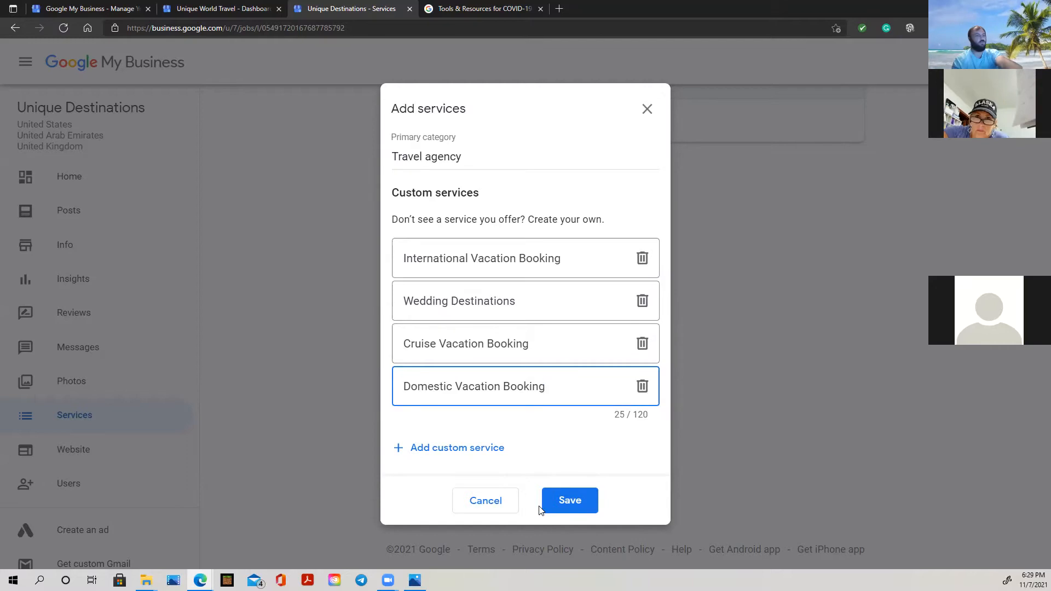
{"action": "left_click", "coordinate": [564, 500]}
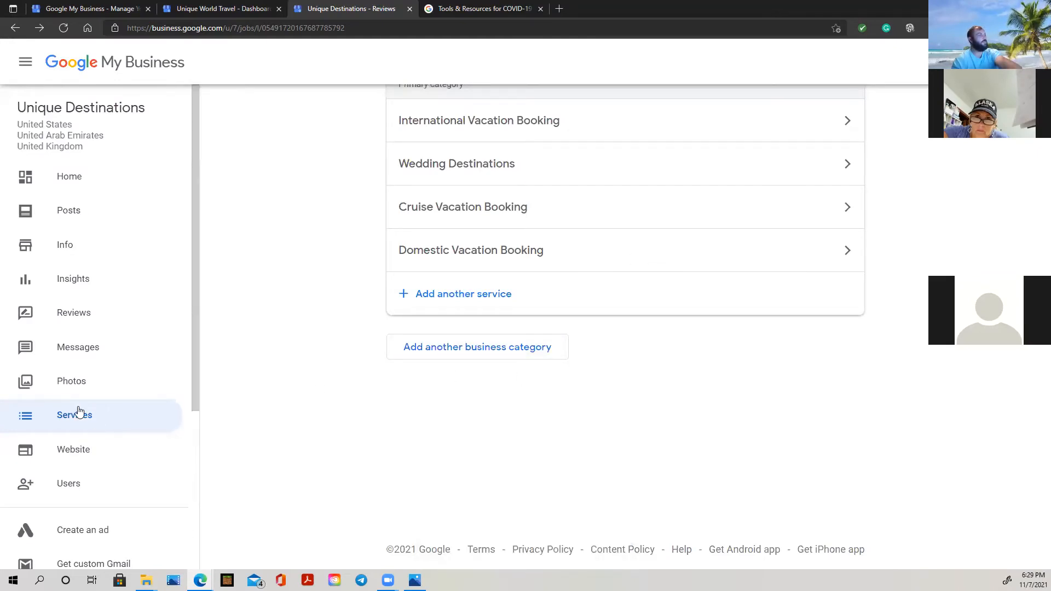
Check the messages and reviews pages, and examine the home dashboard's verification, profile completion and advertising cards.
{"action": "left_click", "coordinate": [77, 347]}
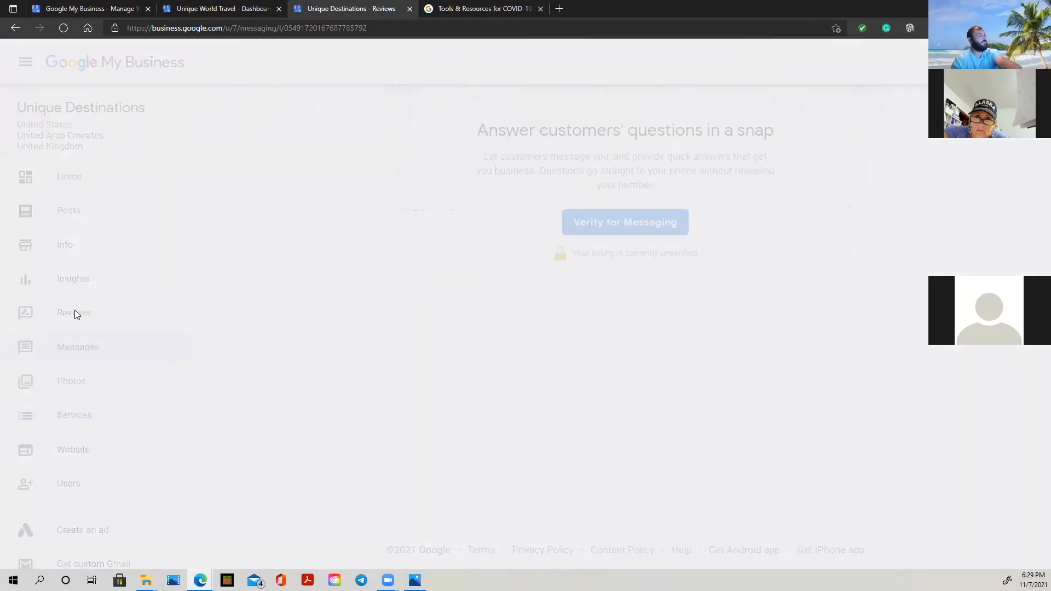
{"action": "left_click", "coordinate": [74, 313]}
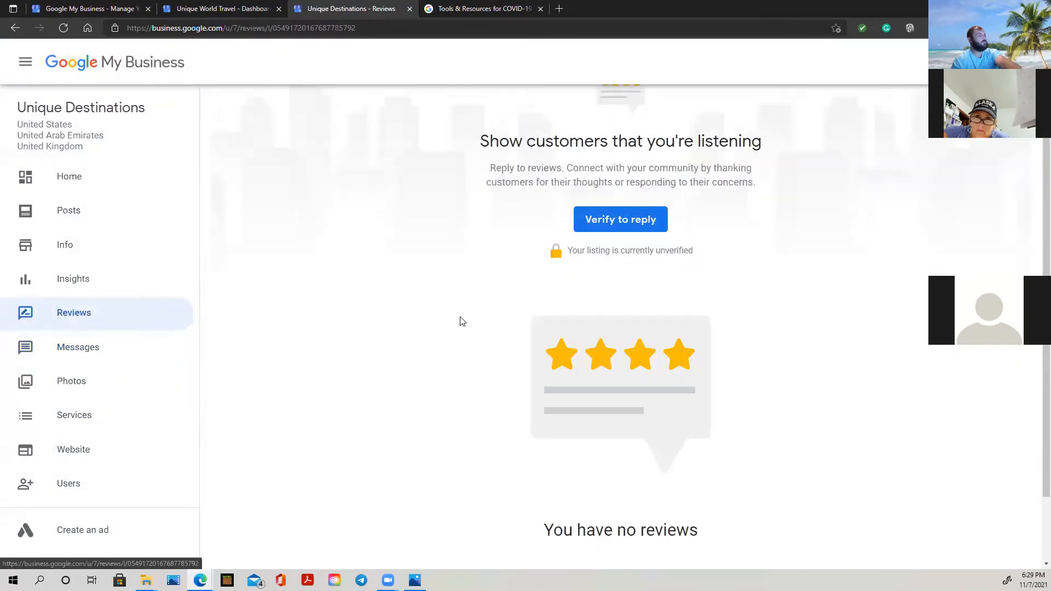
{"action": "left_click", "coordinate": [63, 181]}
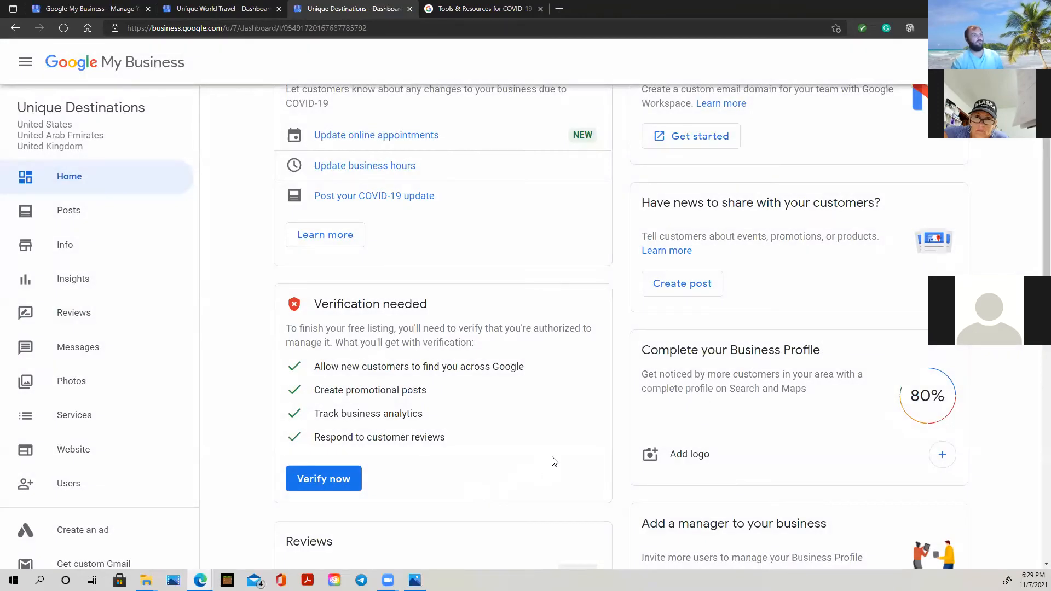
{"action": "scroll", "coordinate": [618, 356], "scroll_direction": "down", "scroll_amount": 5}
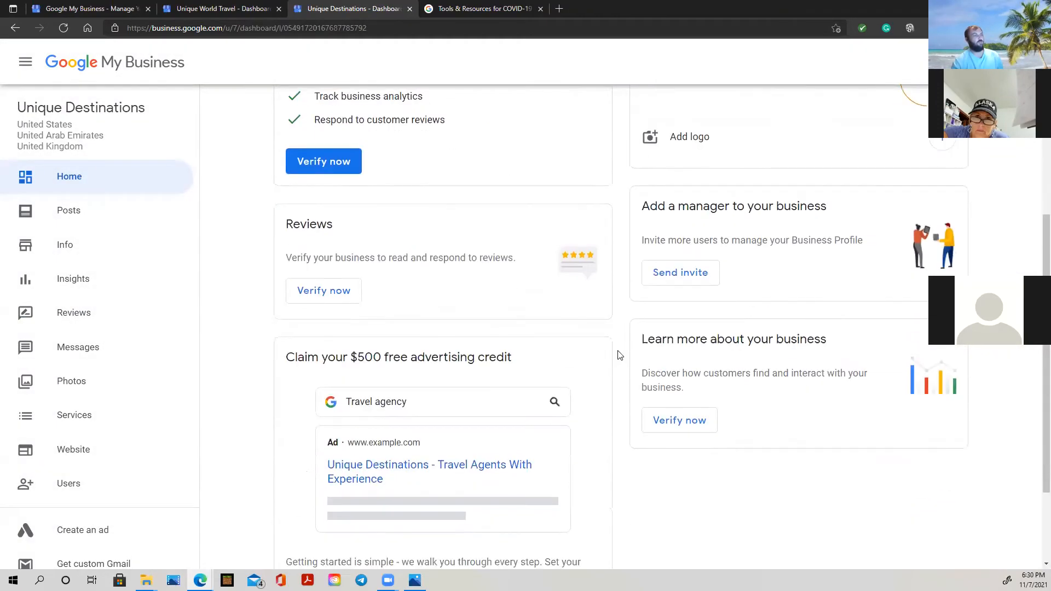
{"action": "scroll", "coordinate": [624, 353], "scroll_direction": "down", "scroll_amount": 2}
{"action": "scroll", "coordinate": [495, 328], "scroll_direction": "up", "scroll_amount": 8}
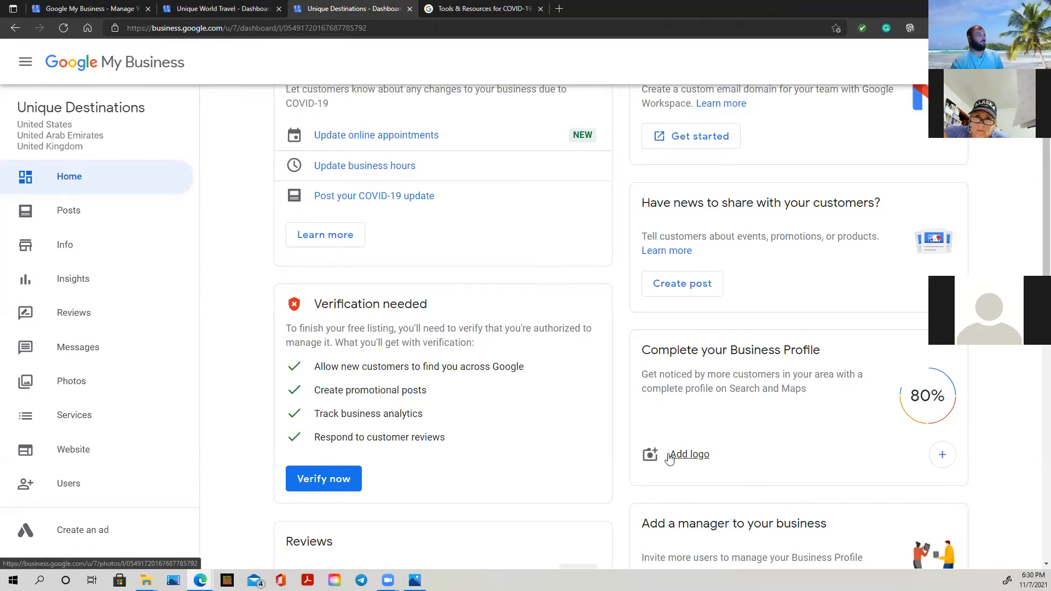
{"action": "scroll", "coordinate": [102, 405], "scroll_direction": "down", "scroll_amount": 4}
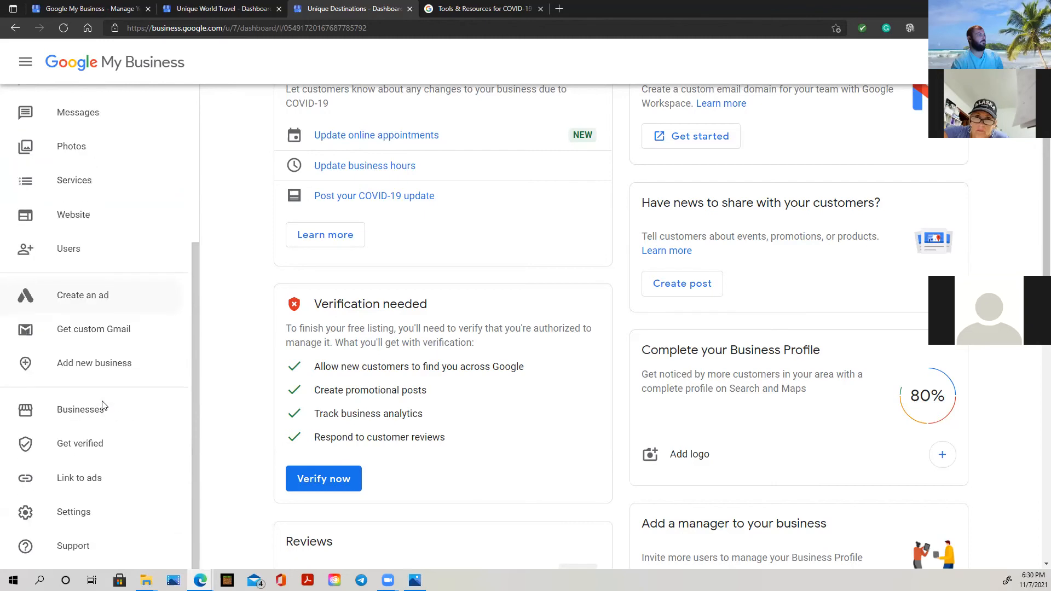